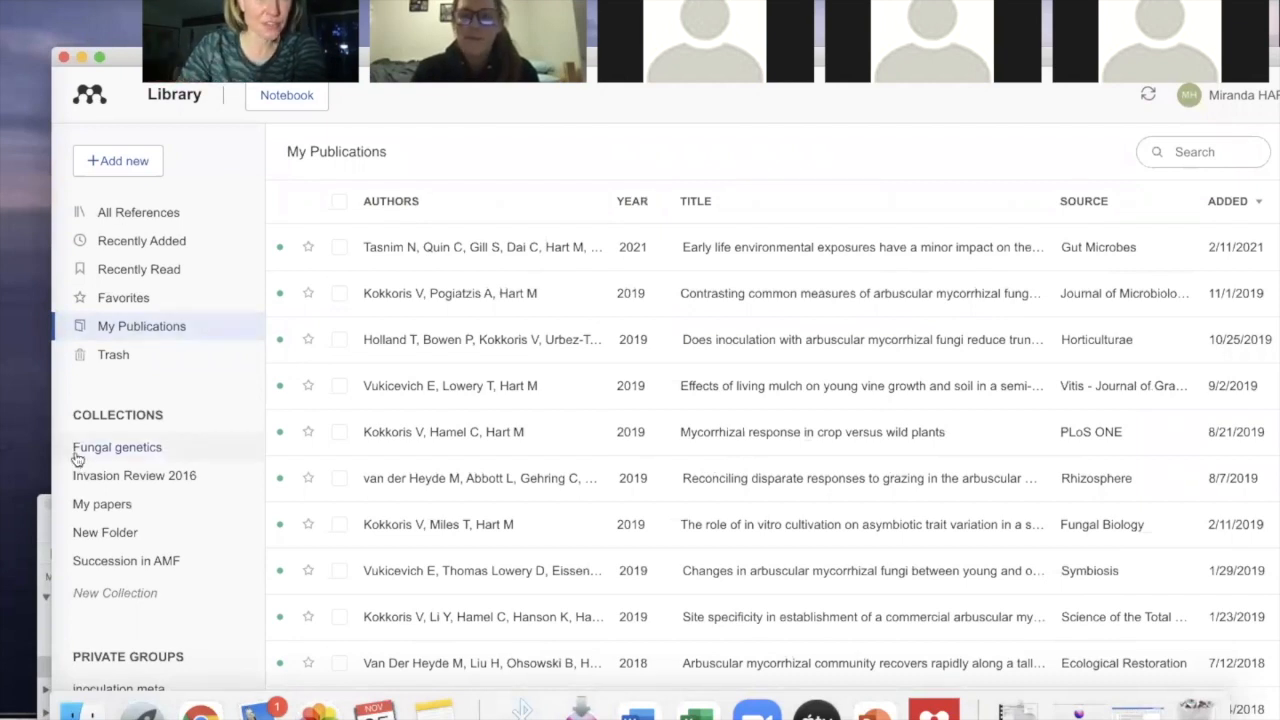
# - Show all references in the library and browse through the list
pyautogui.click(148, 208)
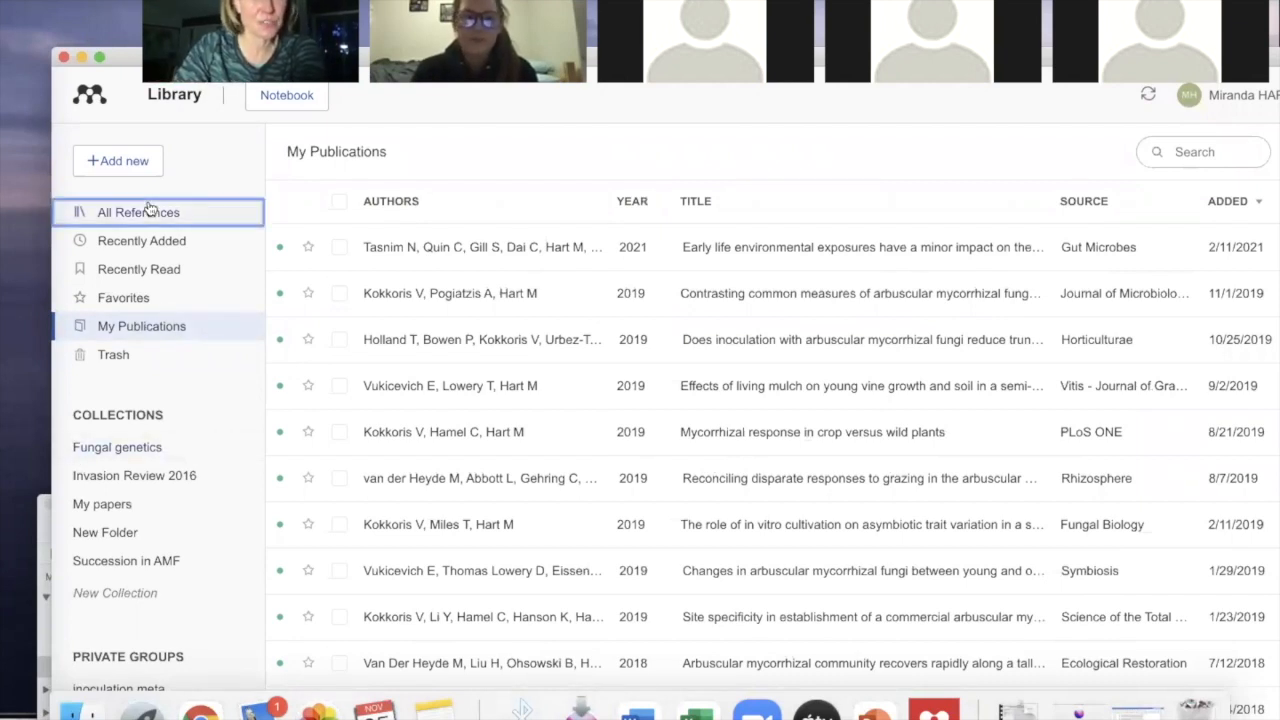
pyautogui.scroll(-10, 424, 344)
pyautogui.scroll(15, 424, 344)
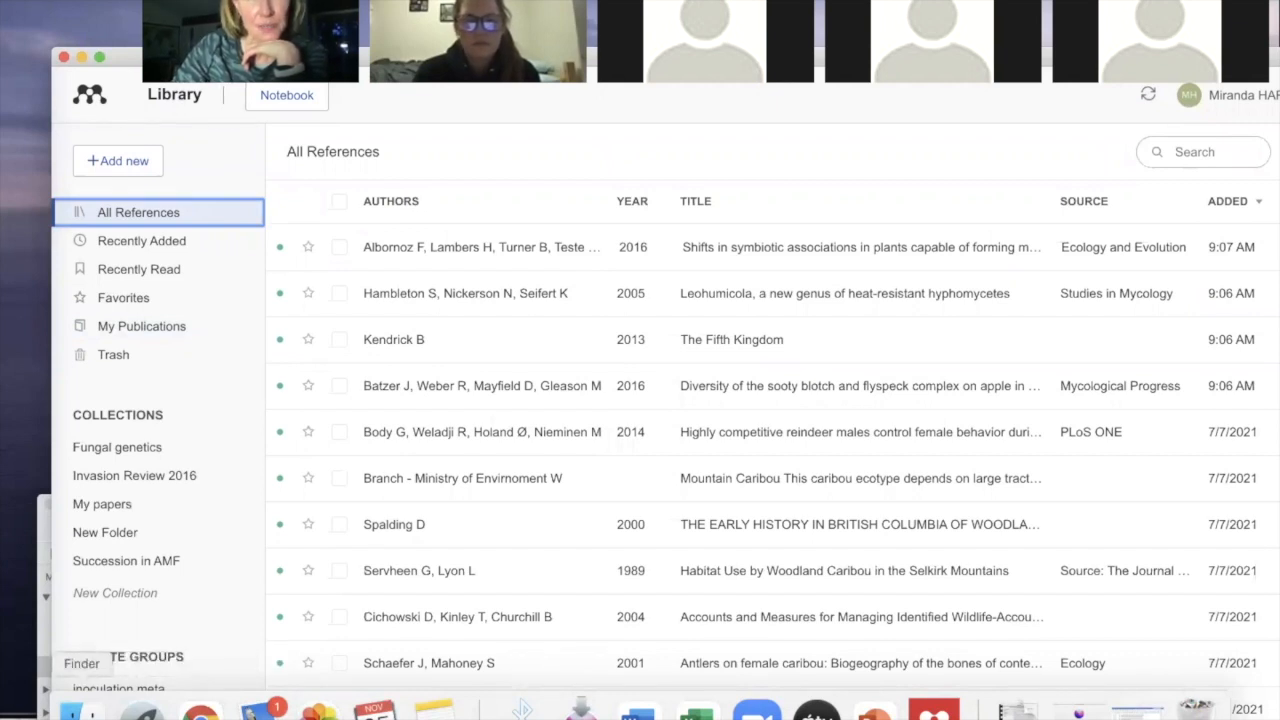
# - Switch to Finder to bring up a file window, and close the Mail inbox window that is in the way
pyautogui.click(75, 710)
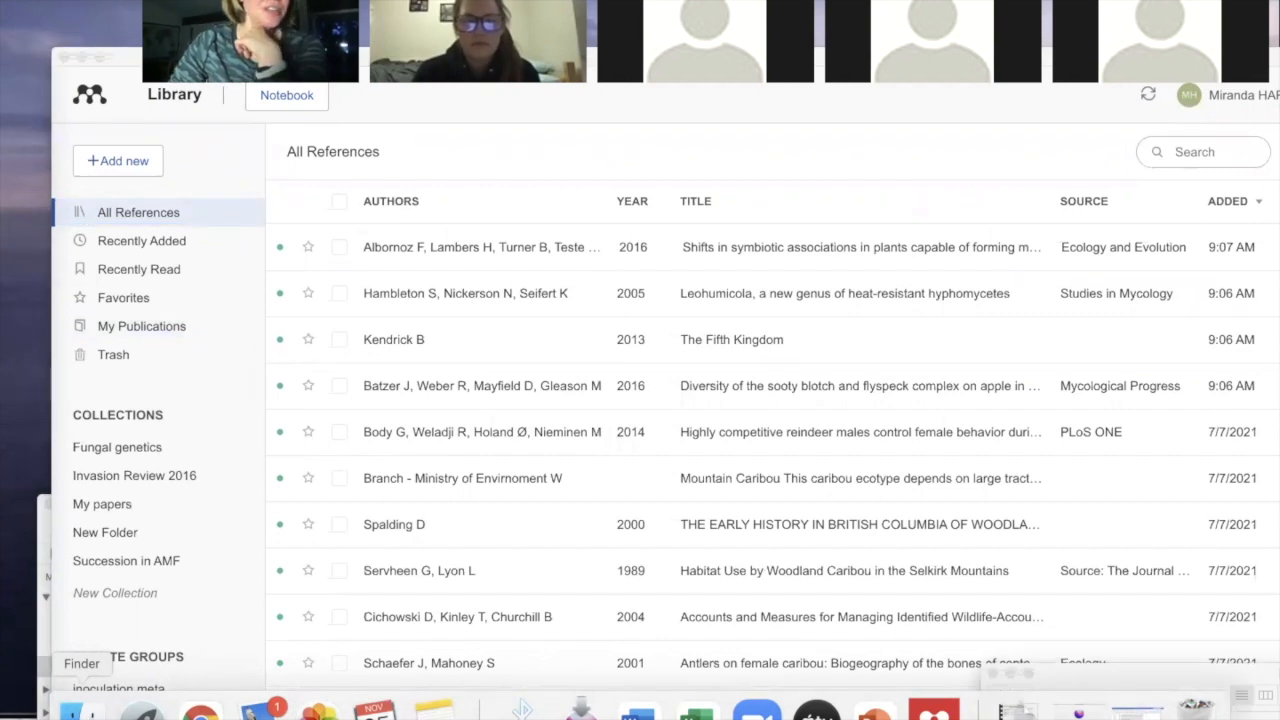
pyautogui.click(89, 705)
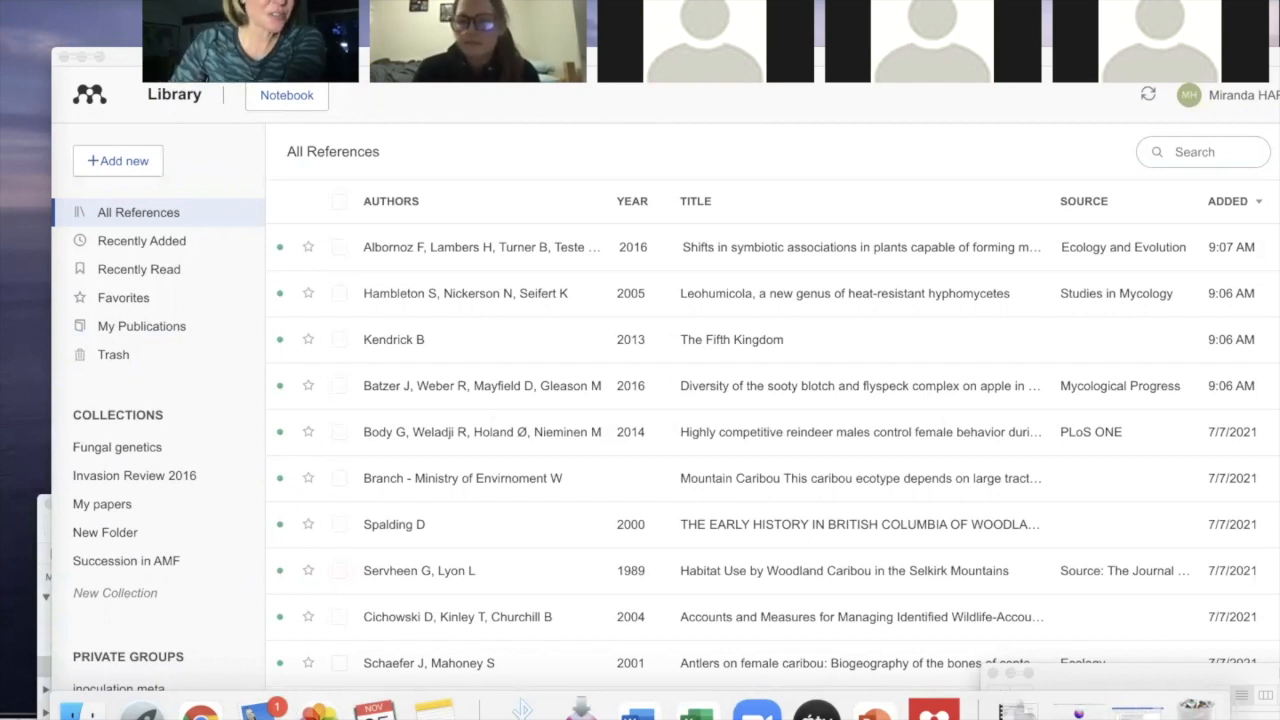
pyautogui.rightClick(98, 4)
pyautogui.click(42, 97)
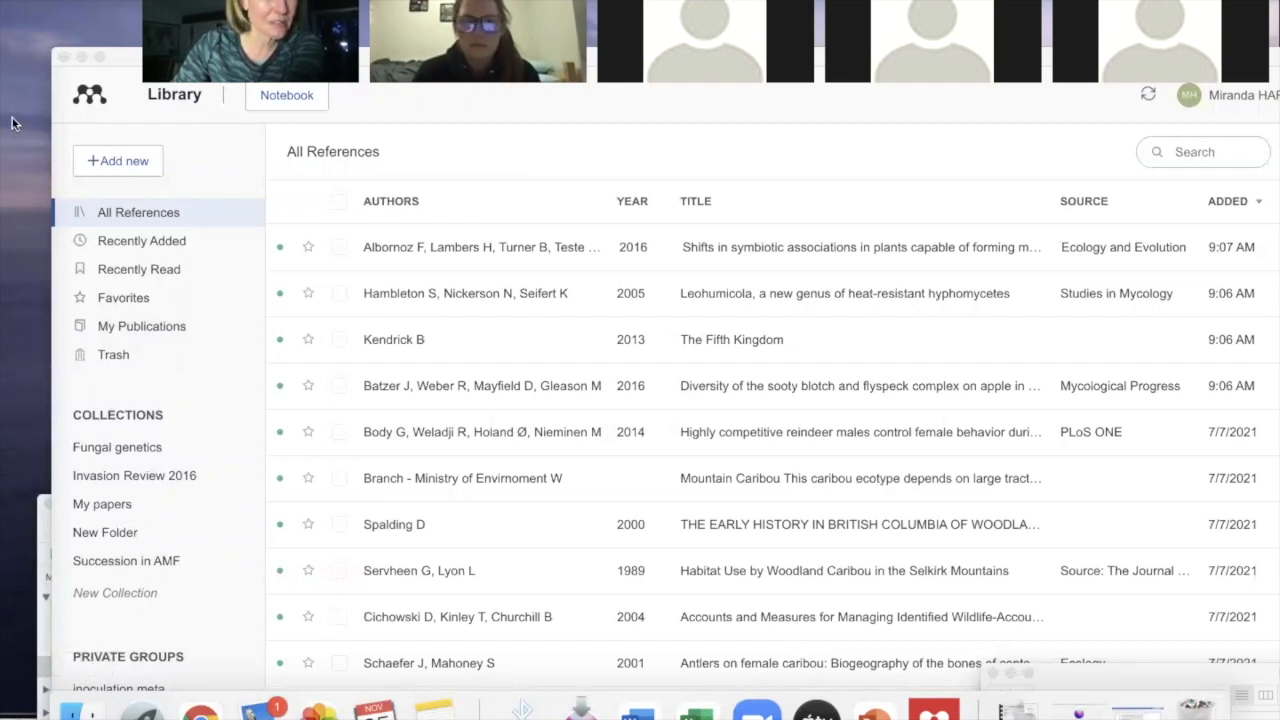
pyautogui.click(42, 596)
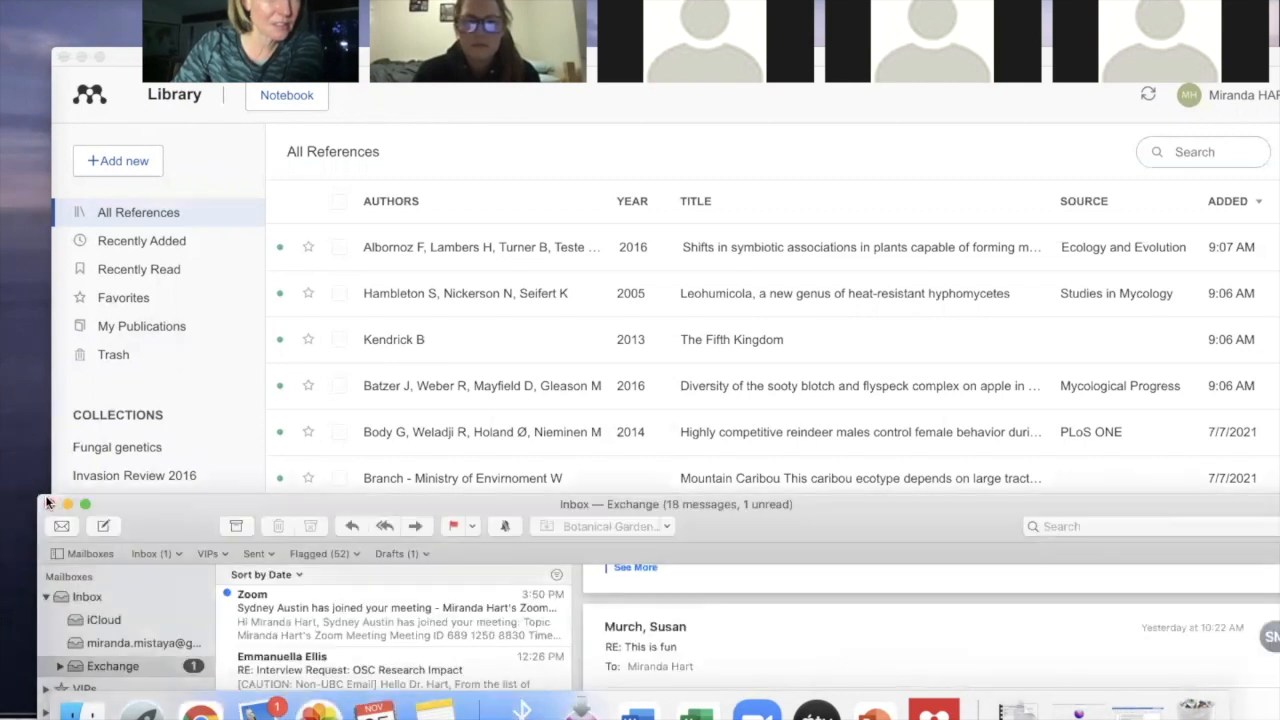
pyautogui.click(47, 504)
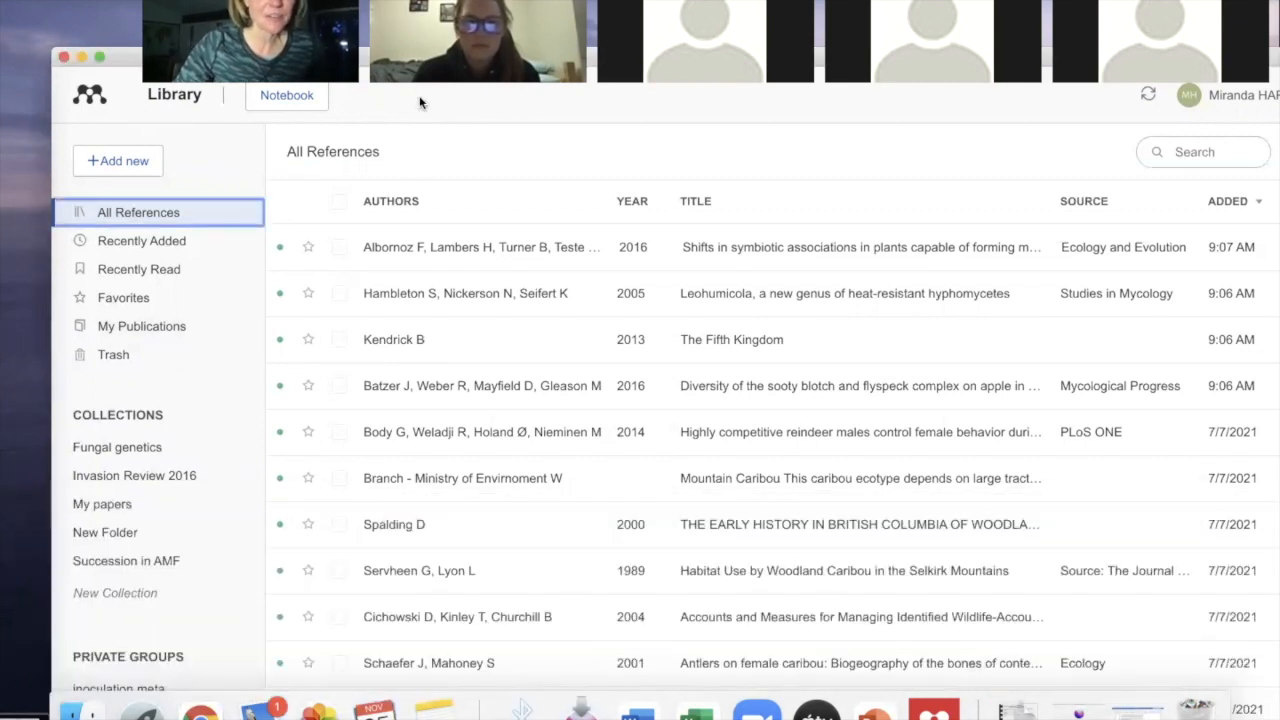
# - Rearrange the Mendeley and Finder windows so that the reference list and the file list are both in view
pyautogui.press('super+a')
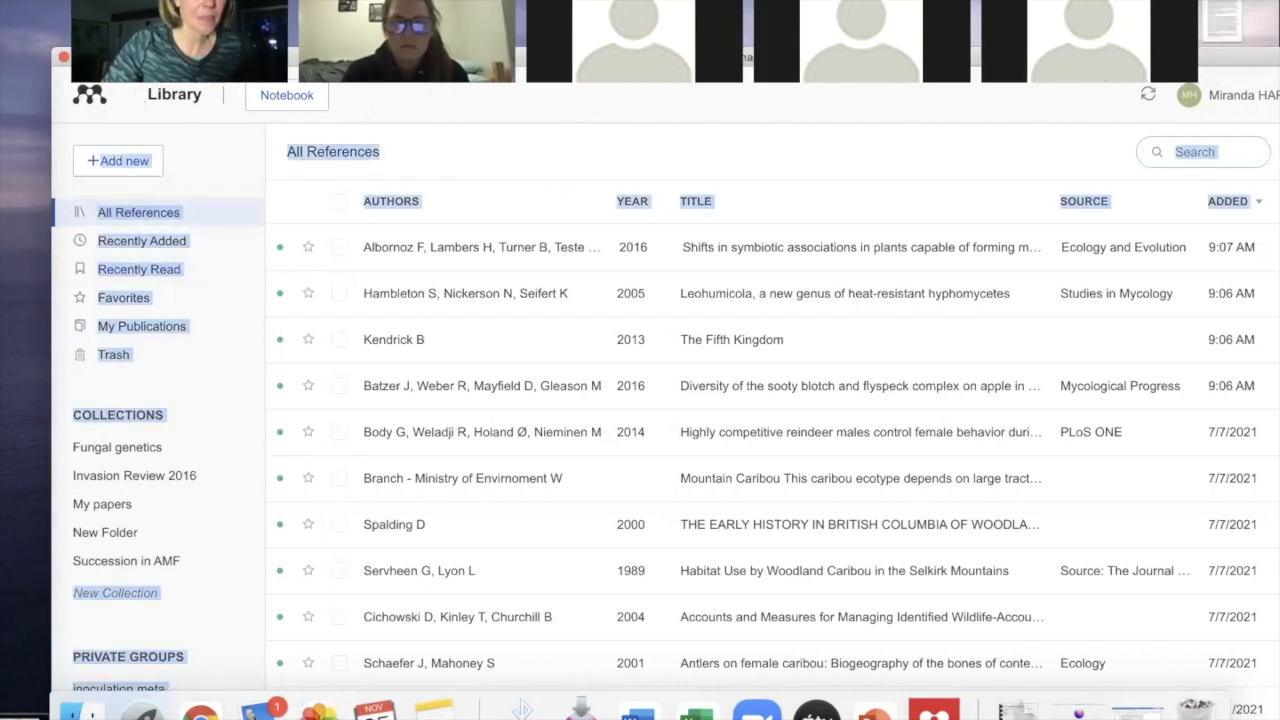
pyautogui.moveTo(177, 57); pyautogui.dragTo(308, 289)
pyautogui.click(1200, 704)
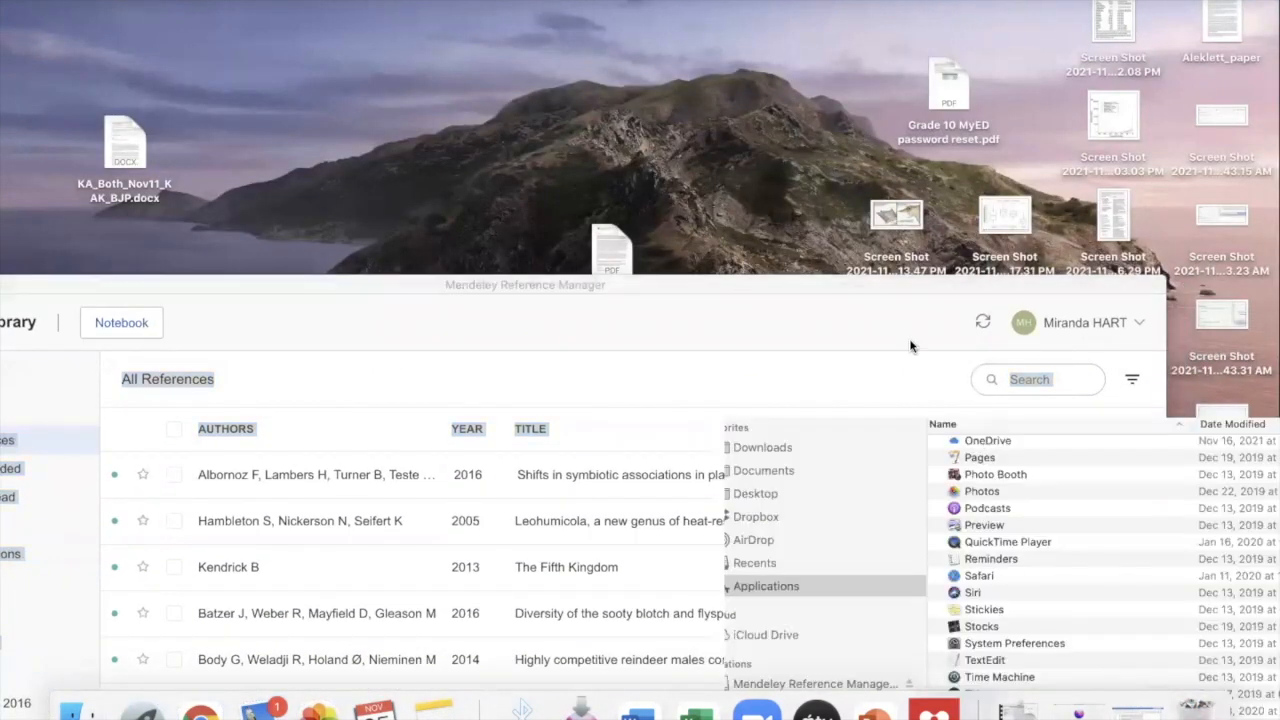
pyautogui.moveTo(193, 280); pyautogui.dragTo(307, 174)
pyautogui.click(634, 106)
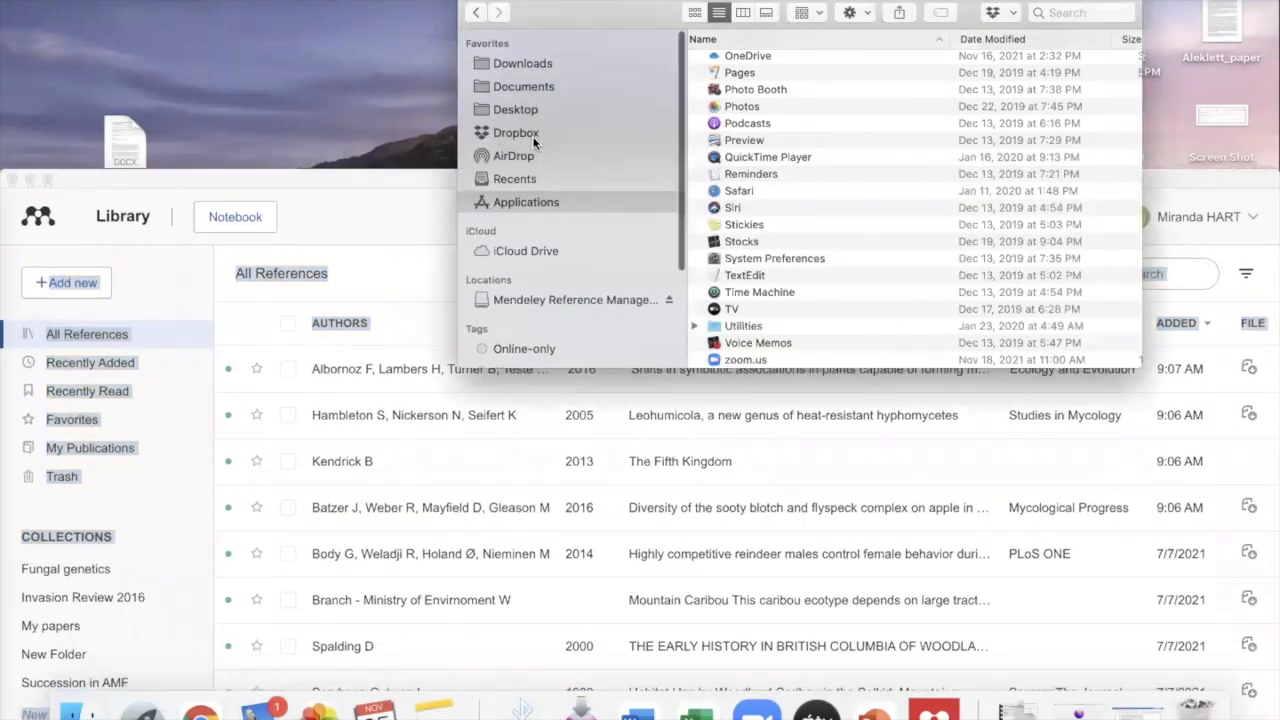
# - Look through the Desktop, Recents, Documents and Downloads folders for a PDF paper to import
pyautogui.click(515, 108)
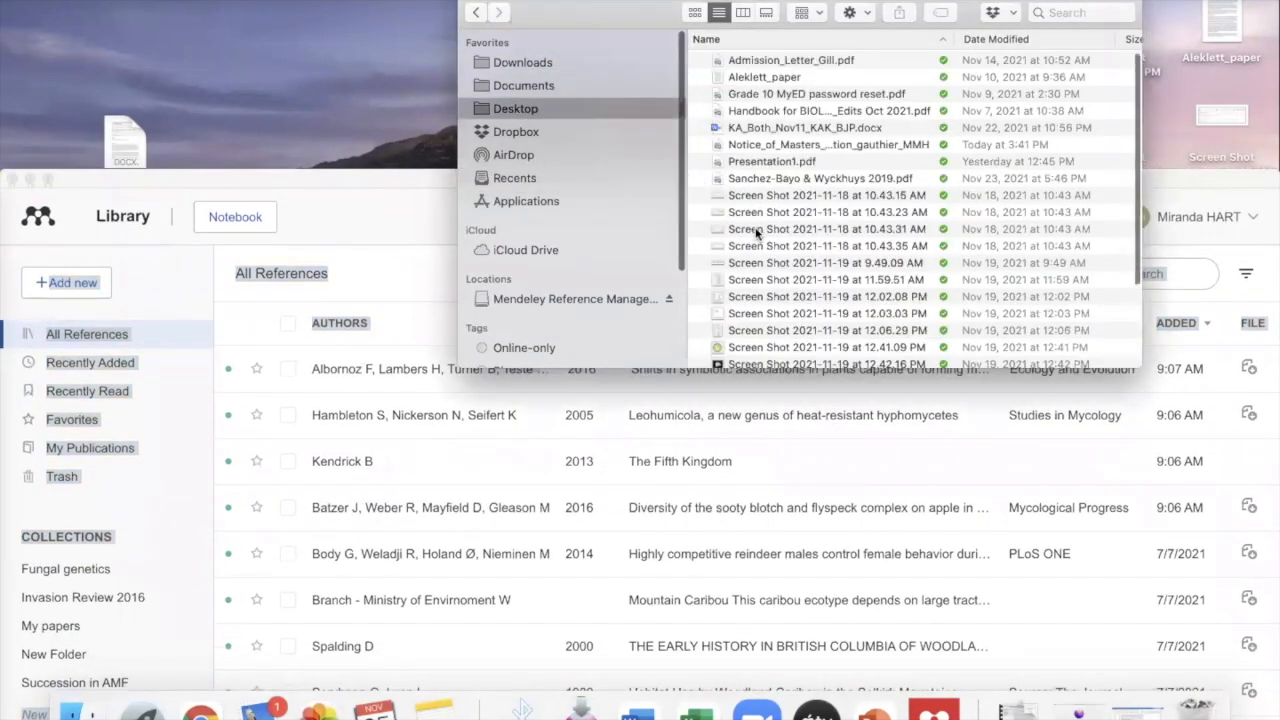
pyautogui.scroll(-2, 697, 177)
pyautogui.scroll(2, 697, 177)
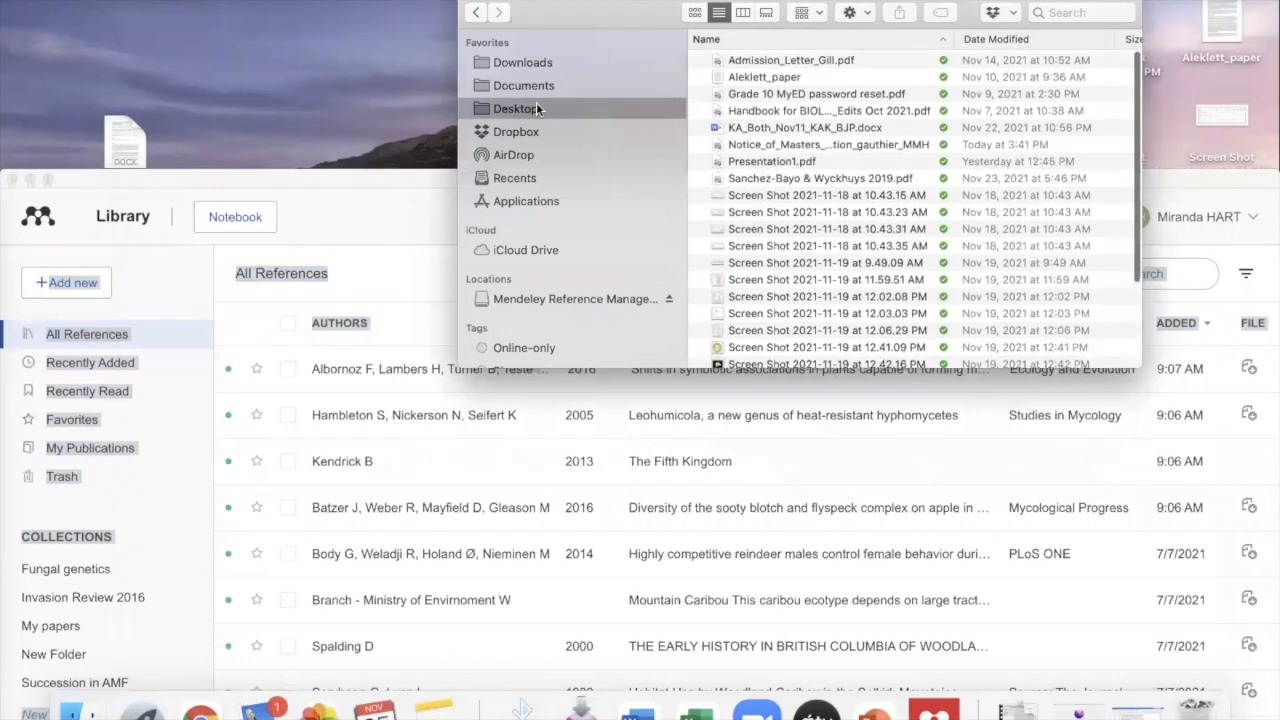
pyautogui.click(526, 178)
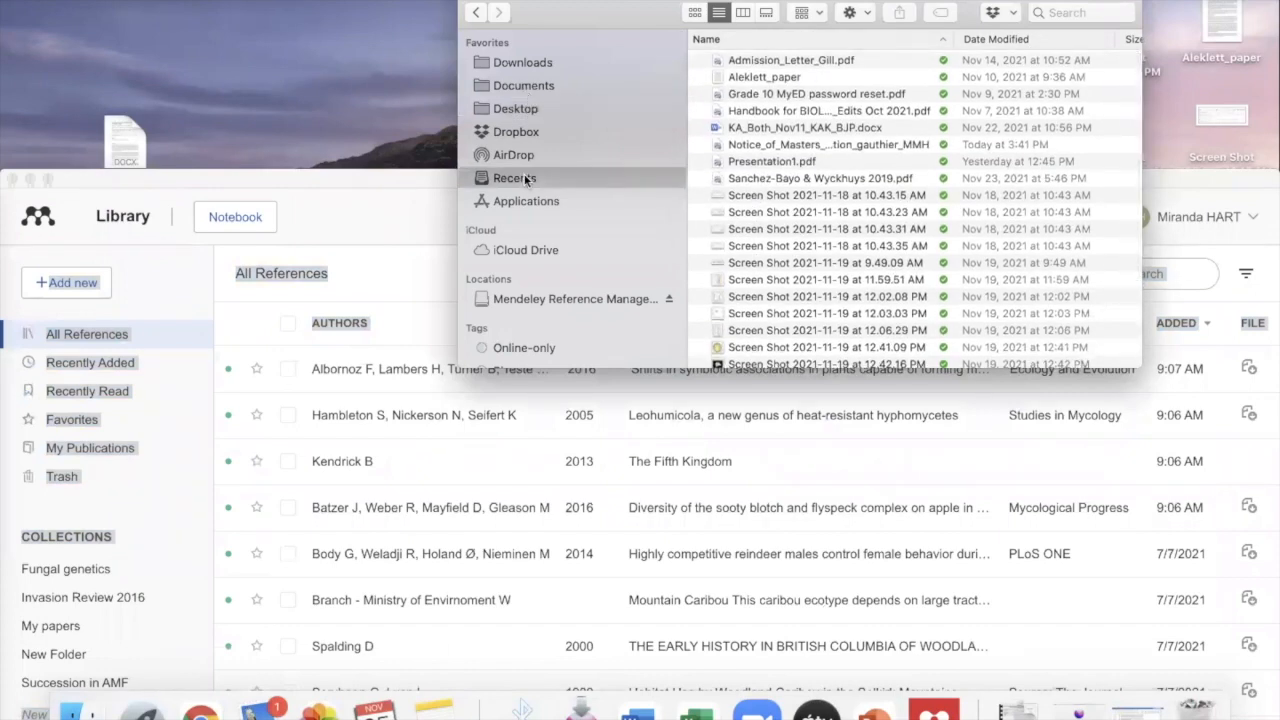
pyautogui.scroll(-15, 860, 224)
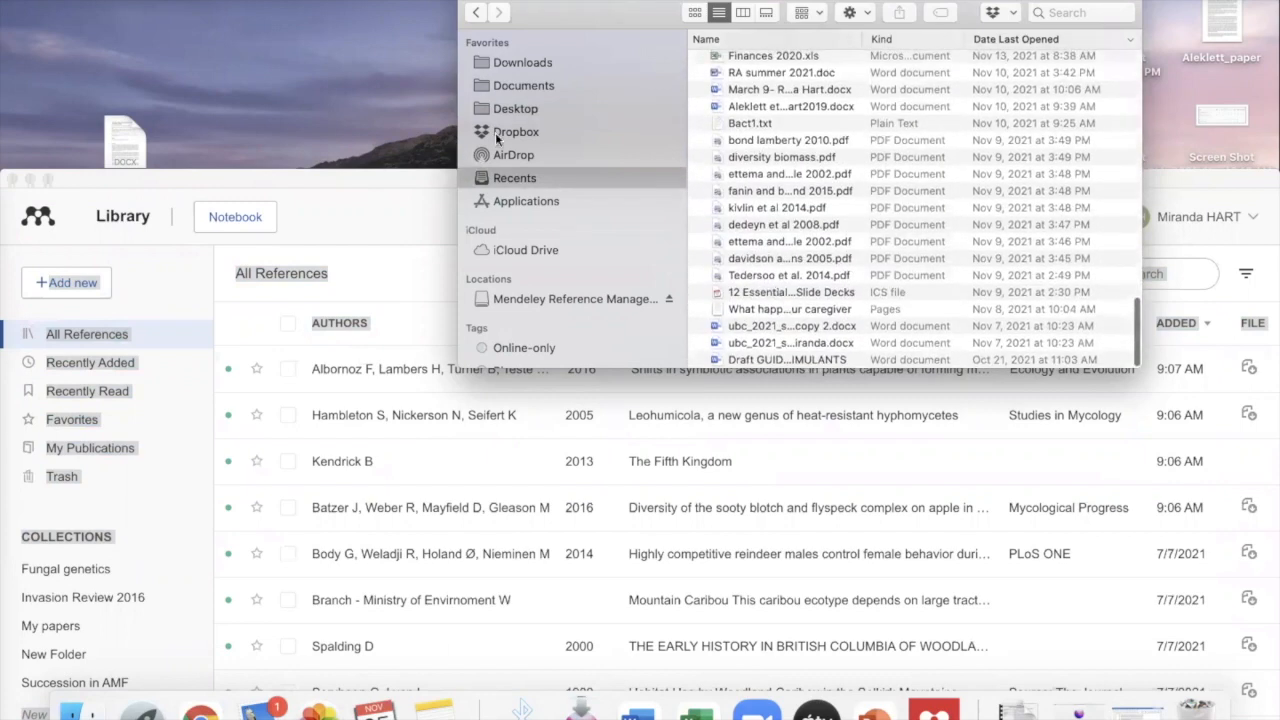
pyautogui.click(512, 108)
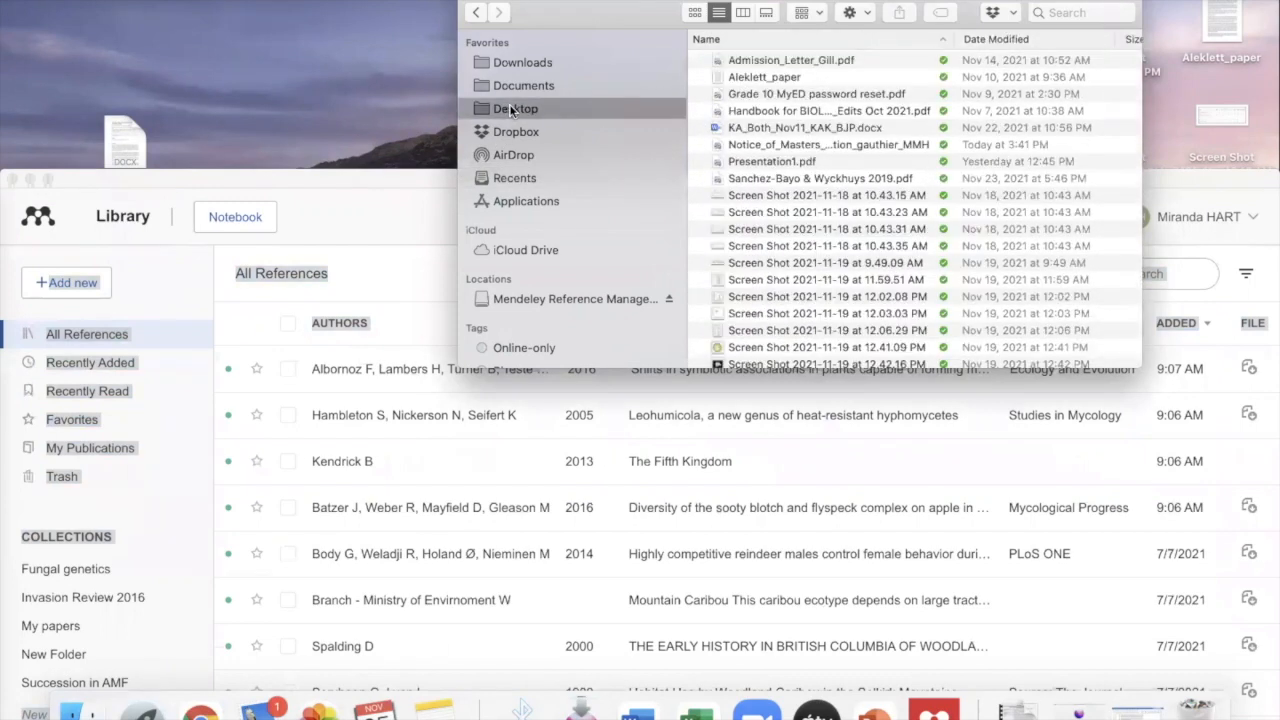
pyautogui.scroll(-5, 726, 210)
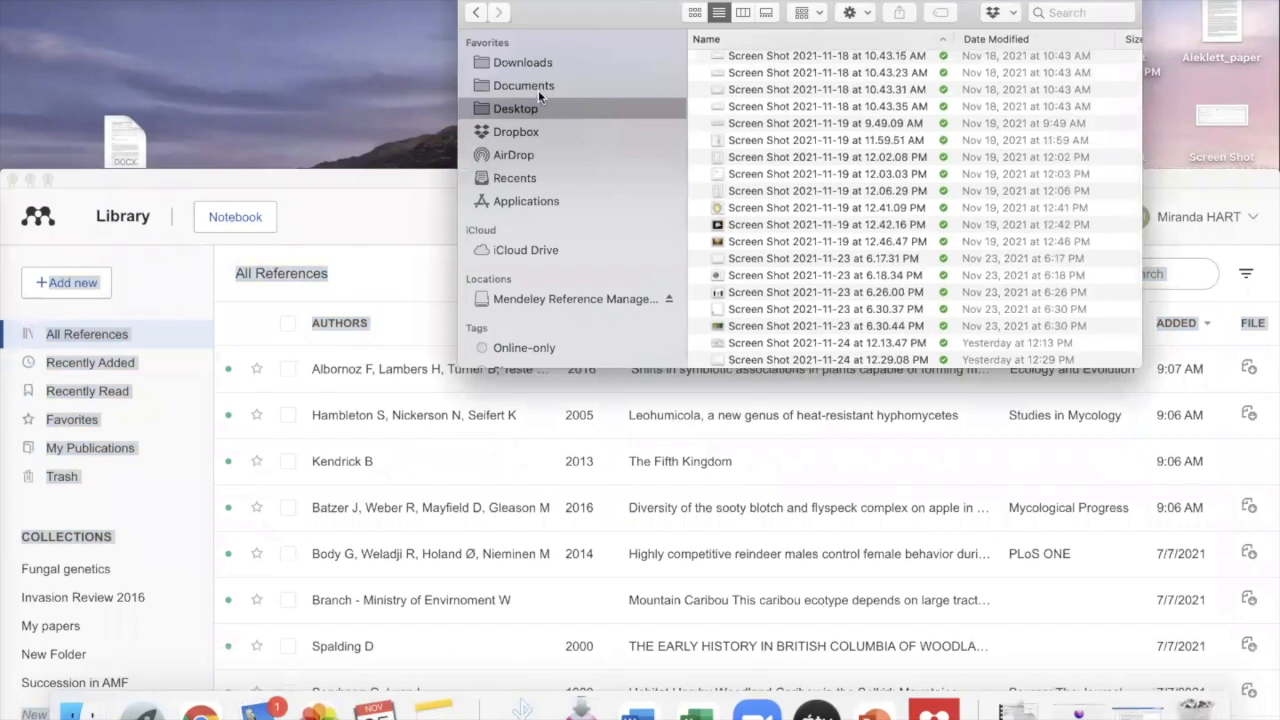
pyautogui.click(538, 88)
pyautogui.click(513, 63)
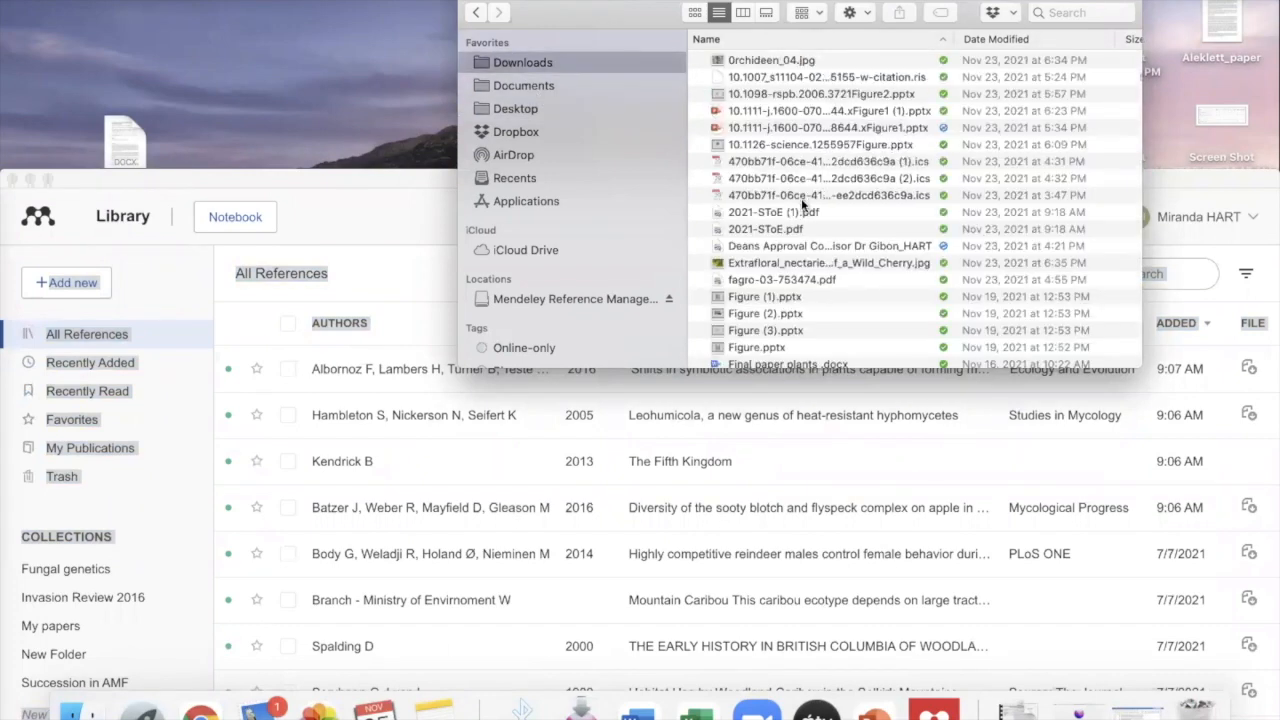
pyautogui.scroll(-6, 801, 211)
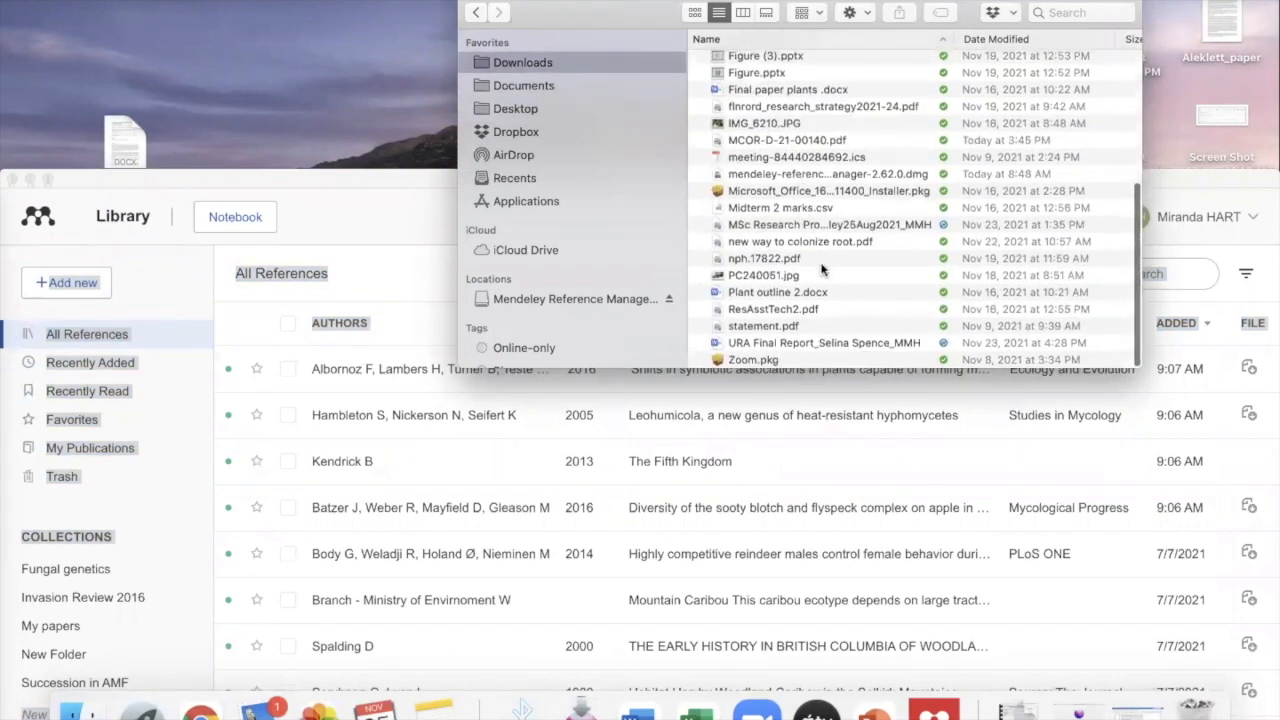
pyautogui.scroll(6, 822, 268)
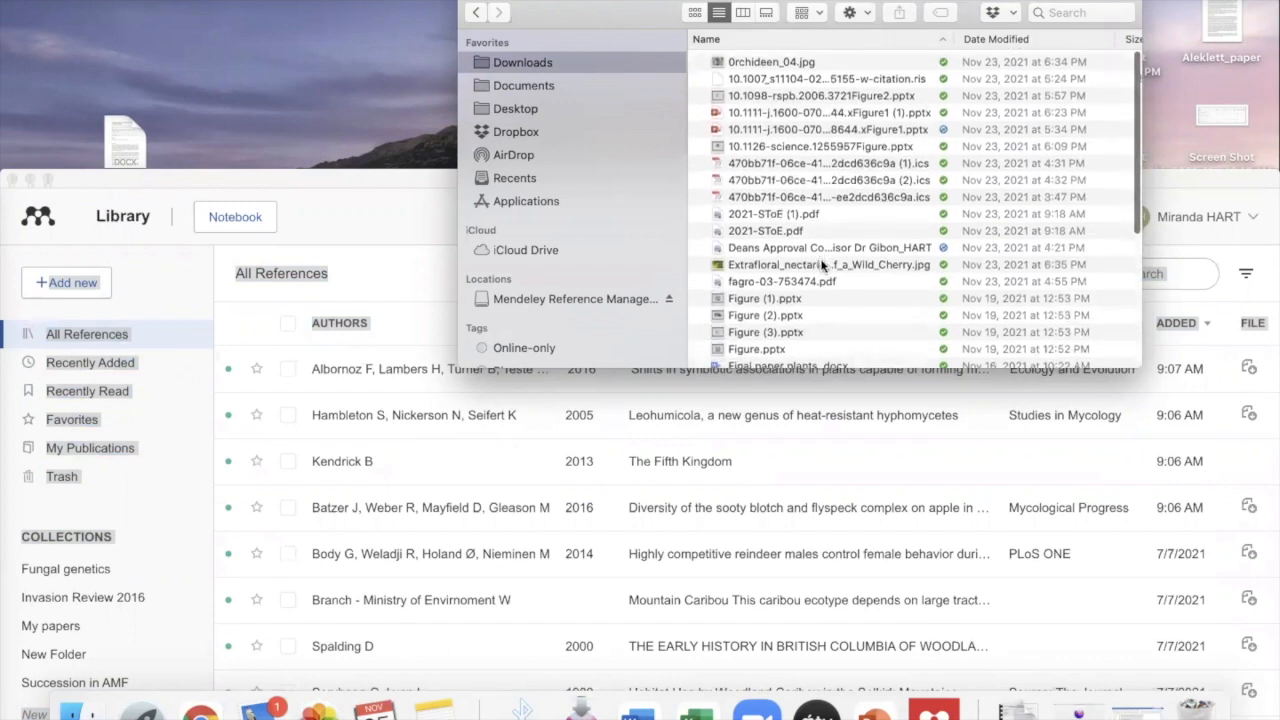
# - Look through the iCloud Drive folders, including Desktop, MS agents 2021 and Papers i need to read, for papers
pyautogui.click(535, 249)
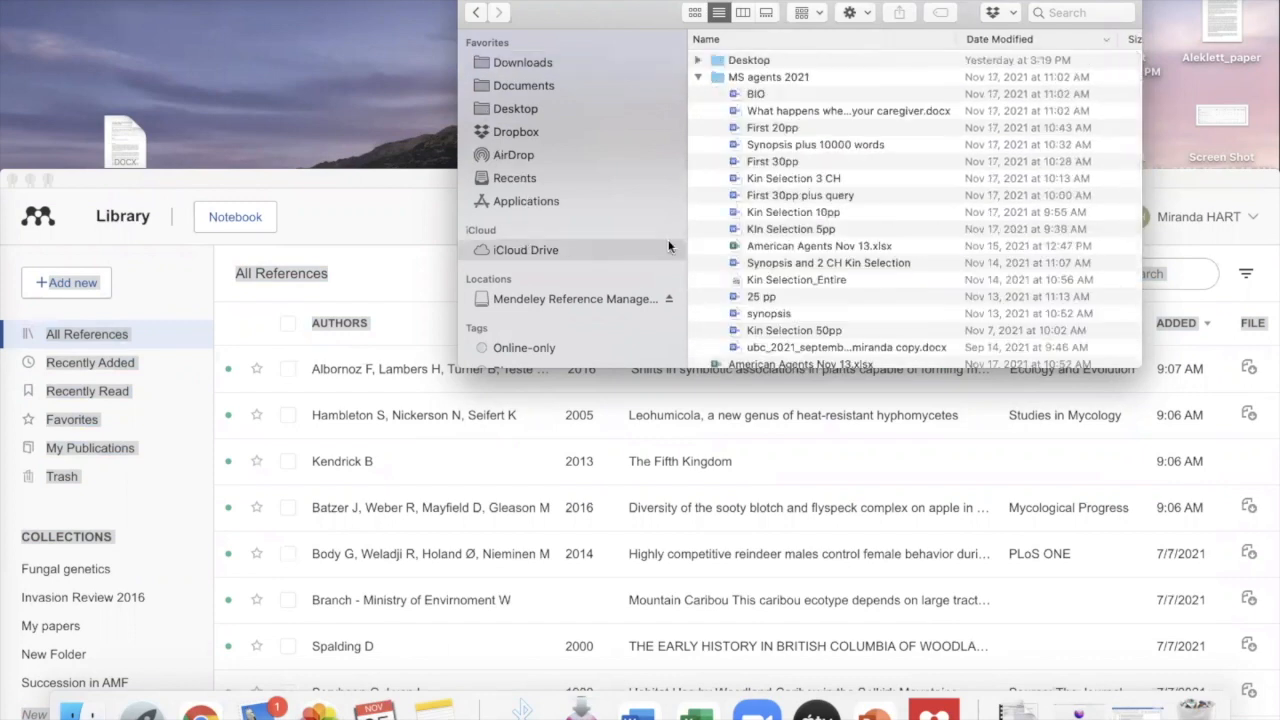
pyautogui.click(694, 79)
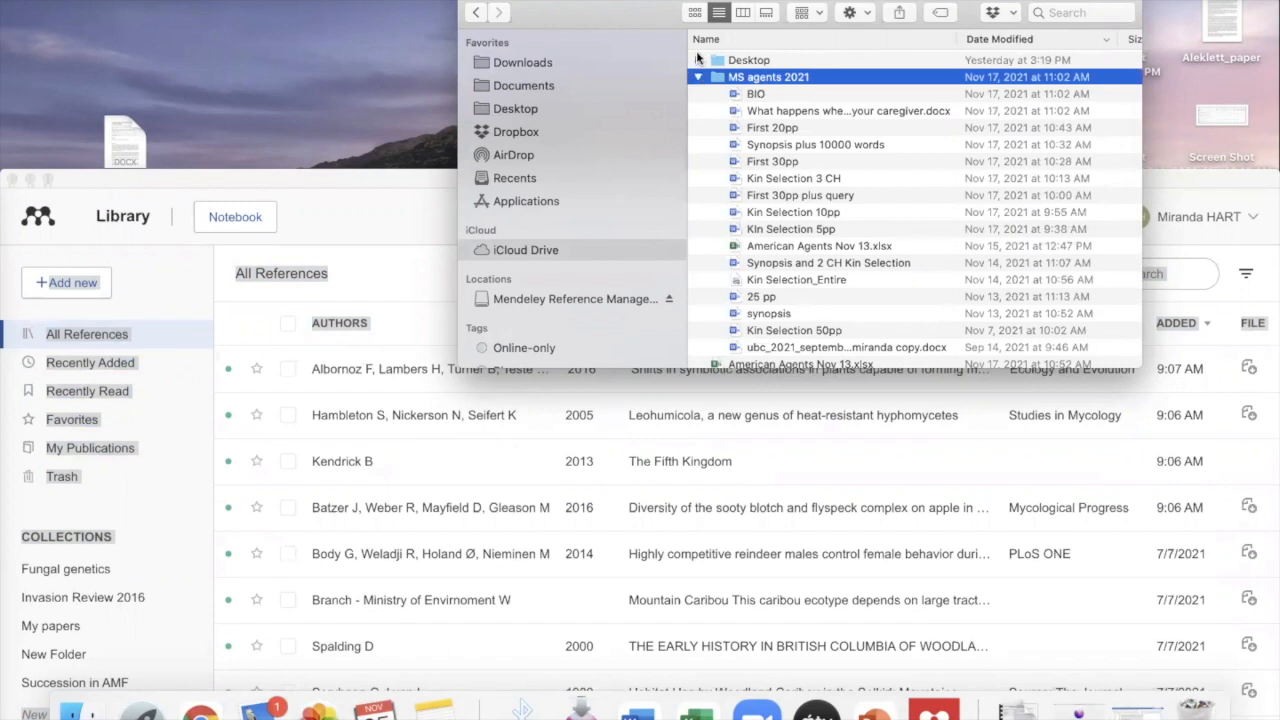
pyautogui.click(697, 60)
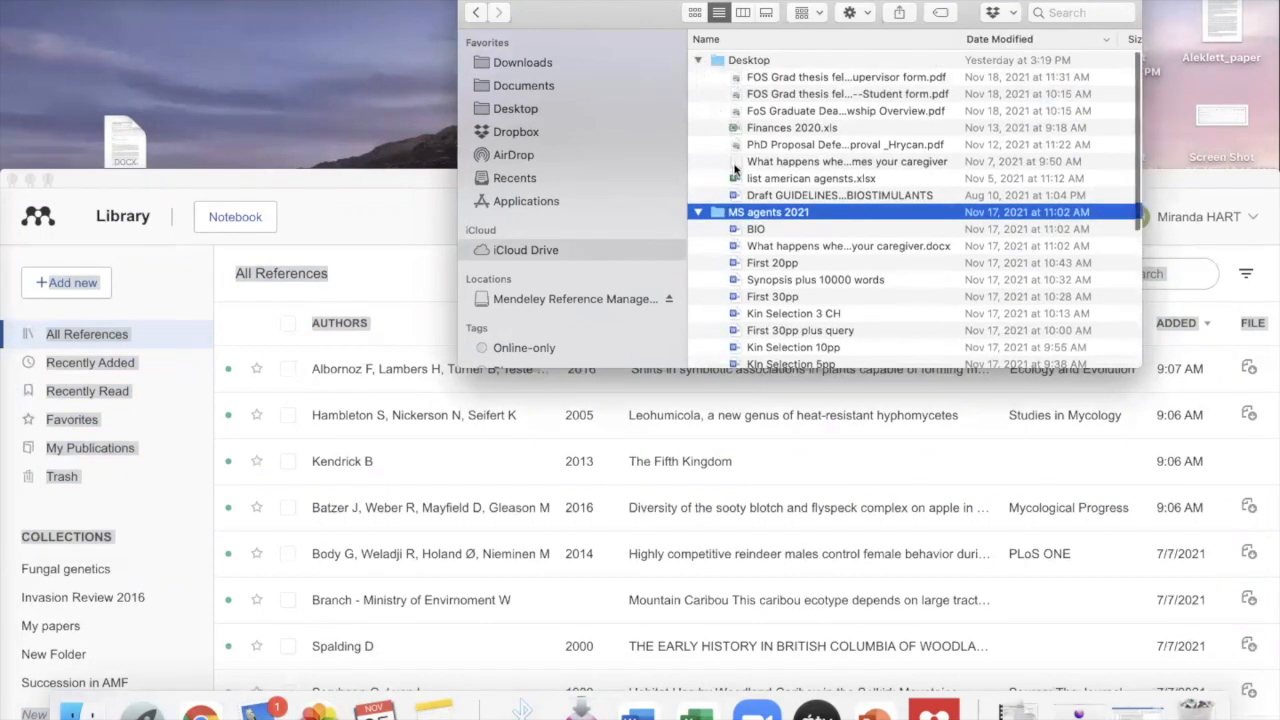
pyautogui.scroll(-5, 735, 170)
pyautogui.scroll(1, 735, 170)
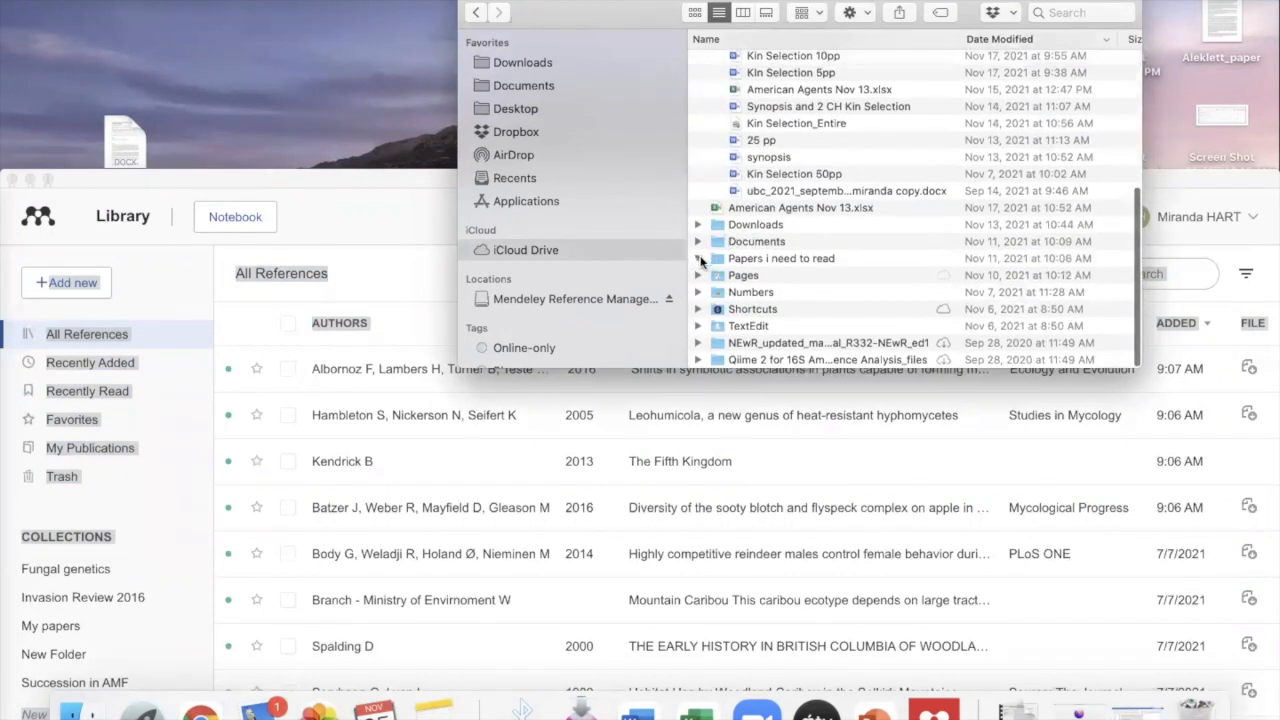
pyautogui.click(697, 259)
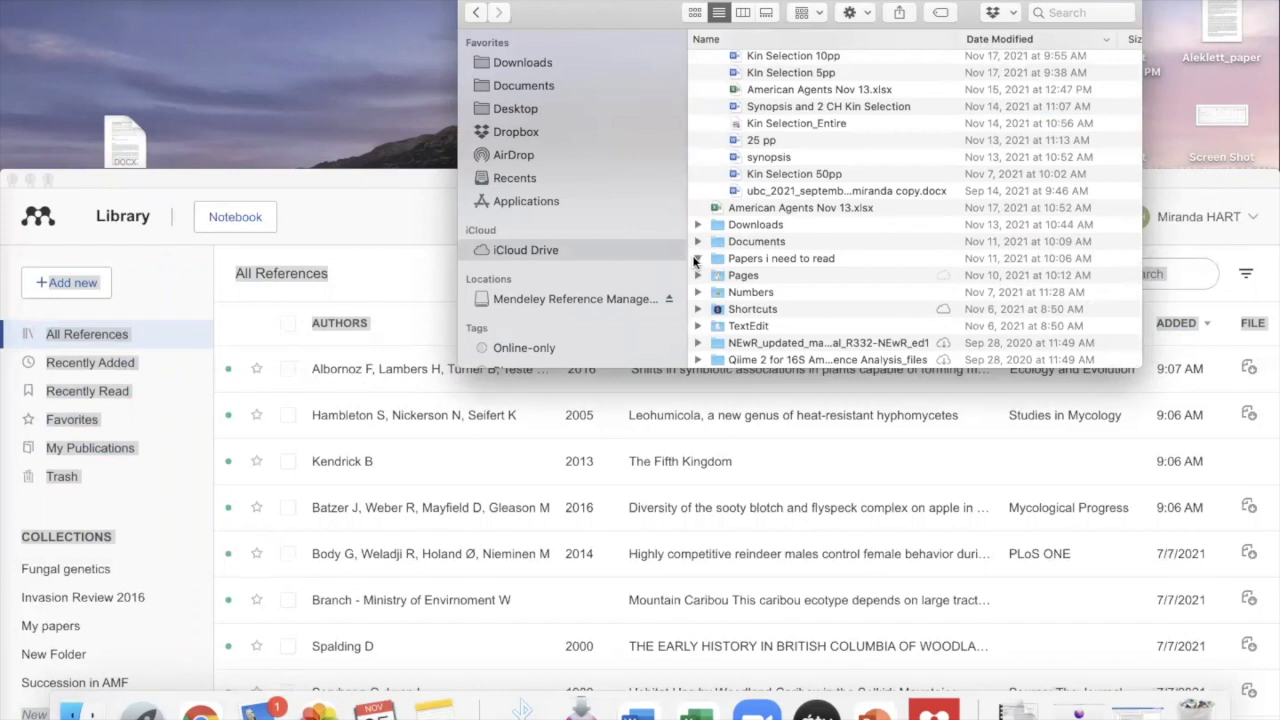
# - Go to Dropbox, collapse the Projects folder and expand the New Papers to read folder
pyautogui.click(498, 139)
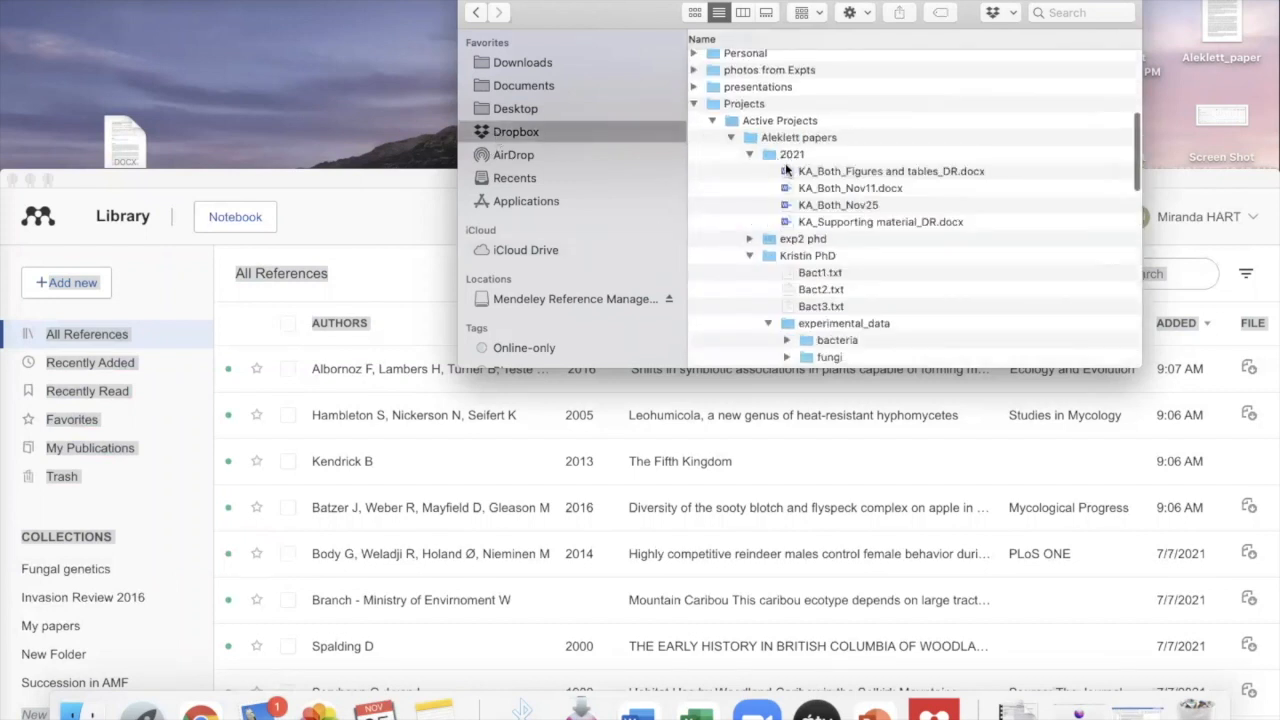
pyautogui.click(697, 88)
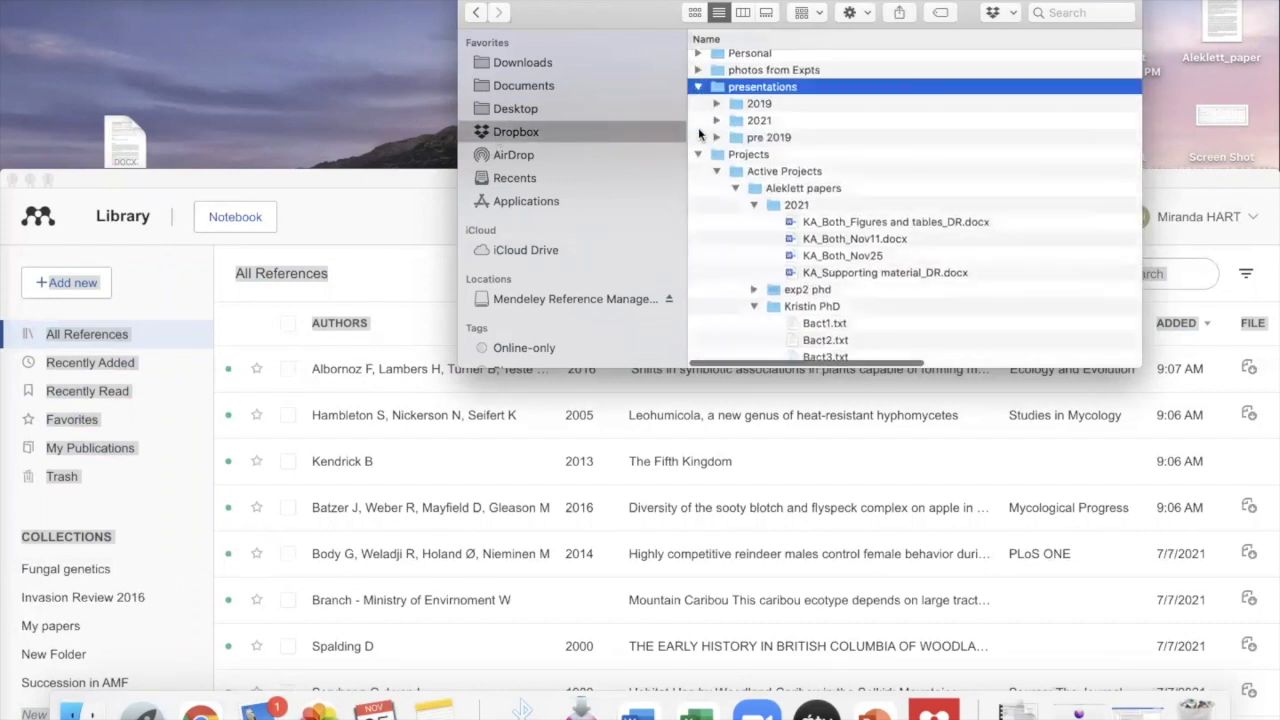
pyautogui.click(697, 156)
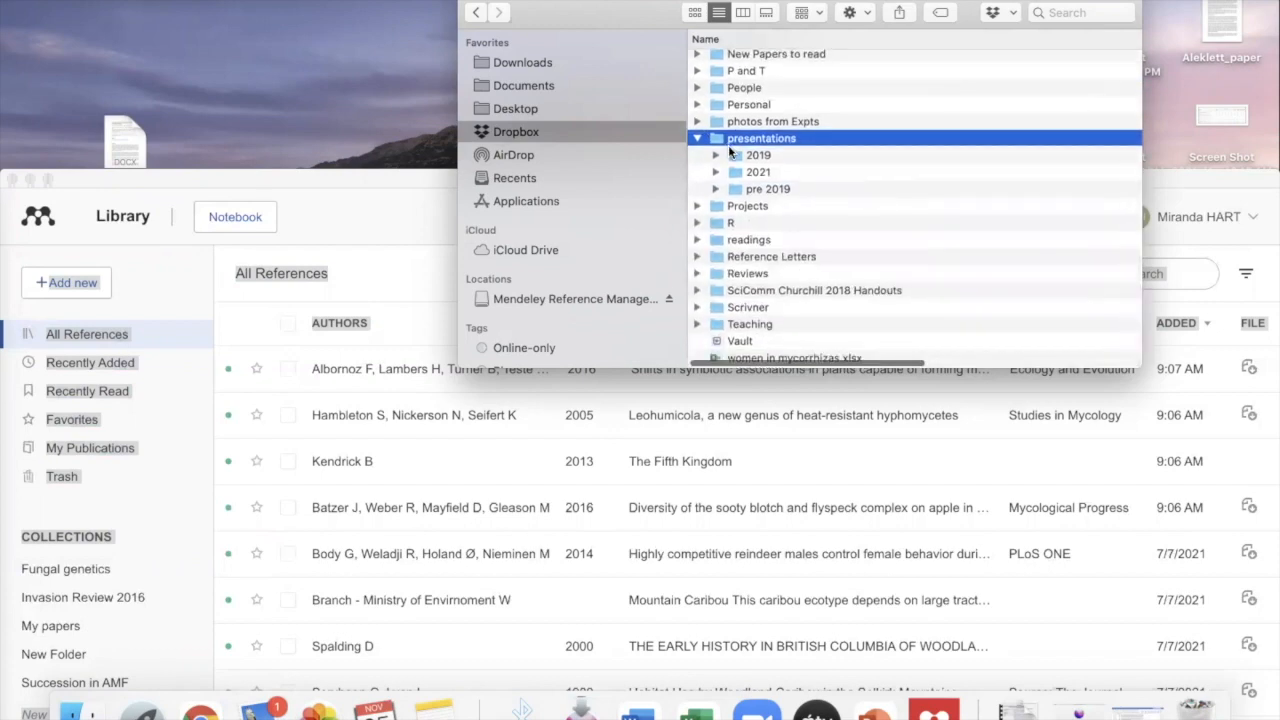
pyautogui.click(697, 56)
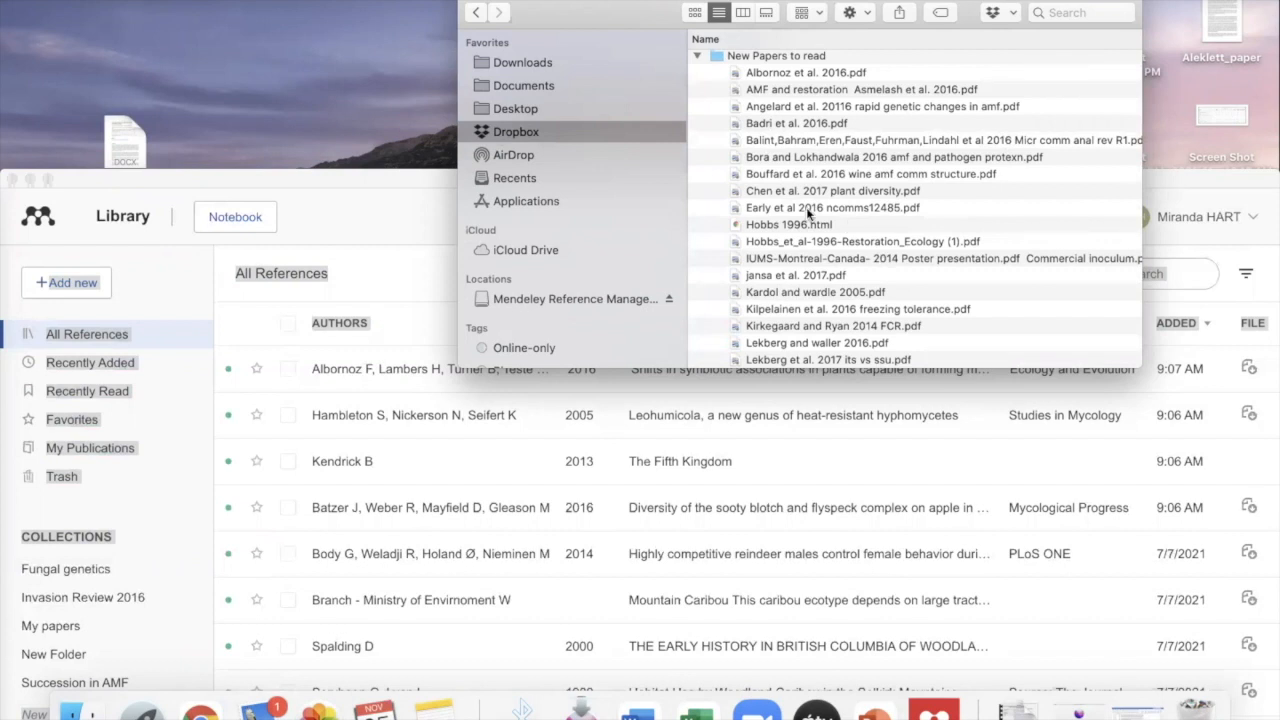
# - Import Hobbs_et_al-1996-Restoration_Ecology (1).pdf from the New Papers to read folder into All References, repeating the import after moving the library window down
pyautogui.moveTo(779, 242); pyautogui.dragTo(344, 410)
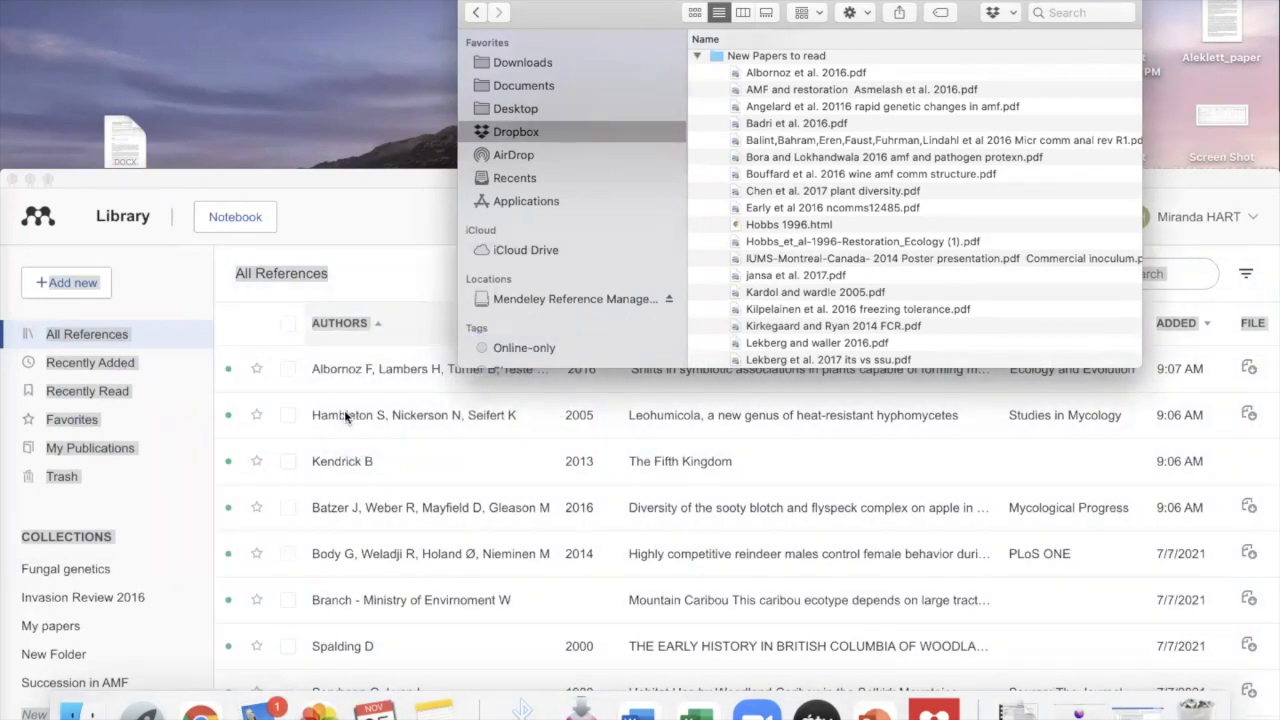
pyautogui.doubleClick(357, 178)
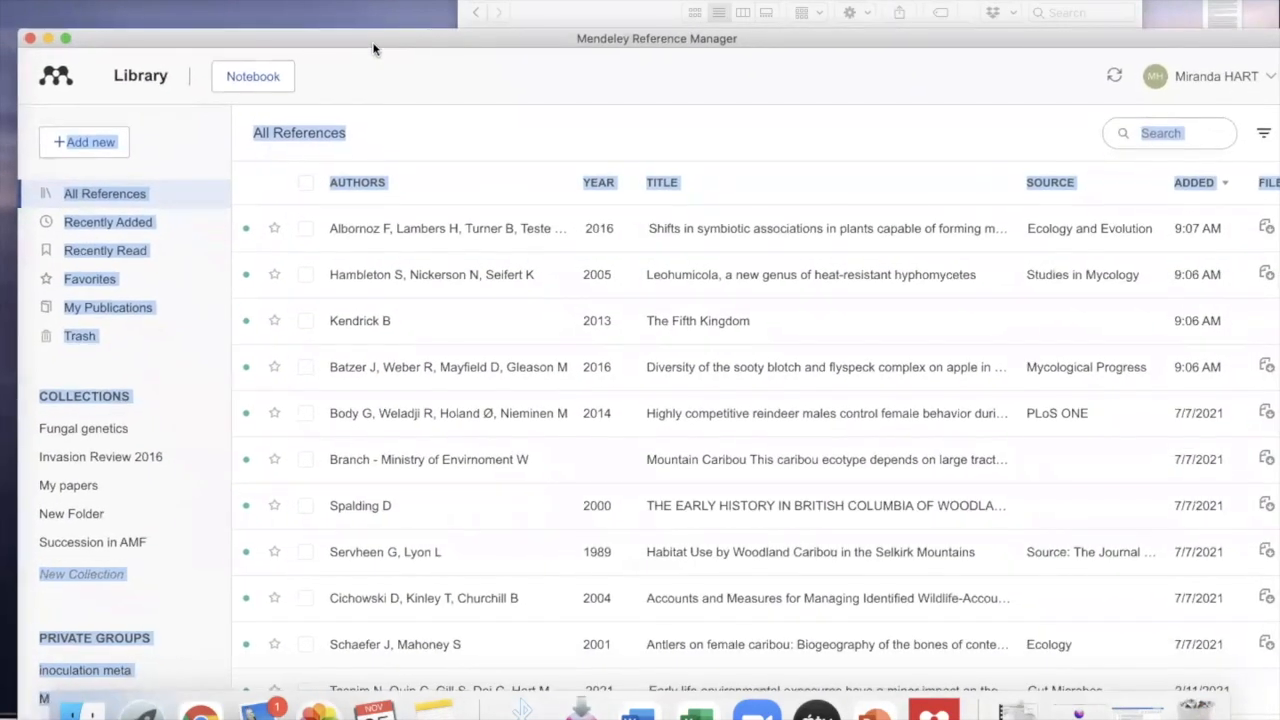
pyautogui.moveTo(836, 37); pyautogui.dragTo(865, 152)
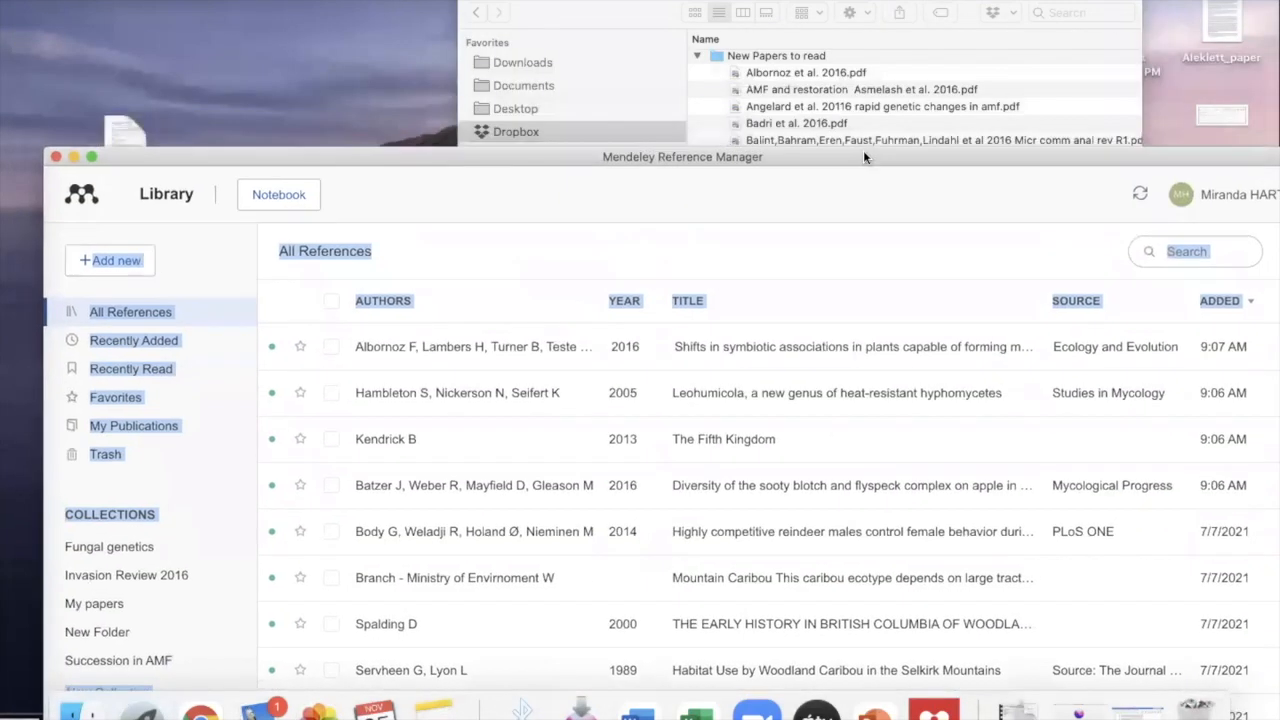
pyautogui.scroll(-8, 816, 80)
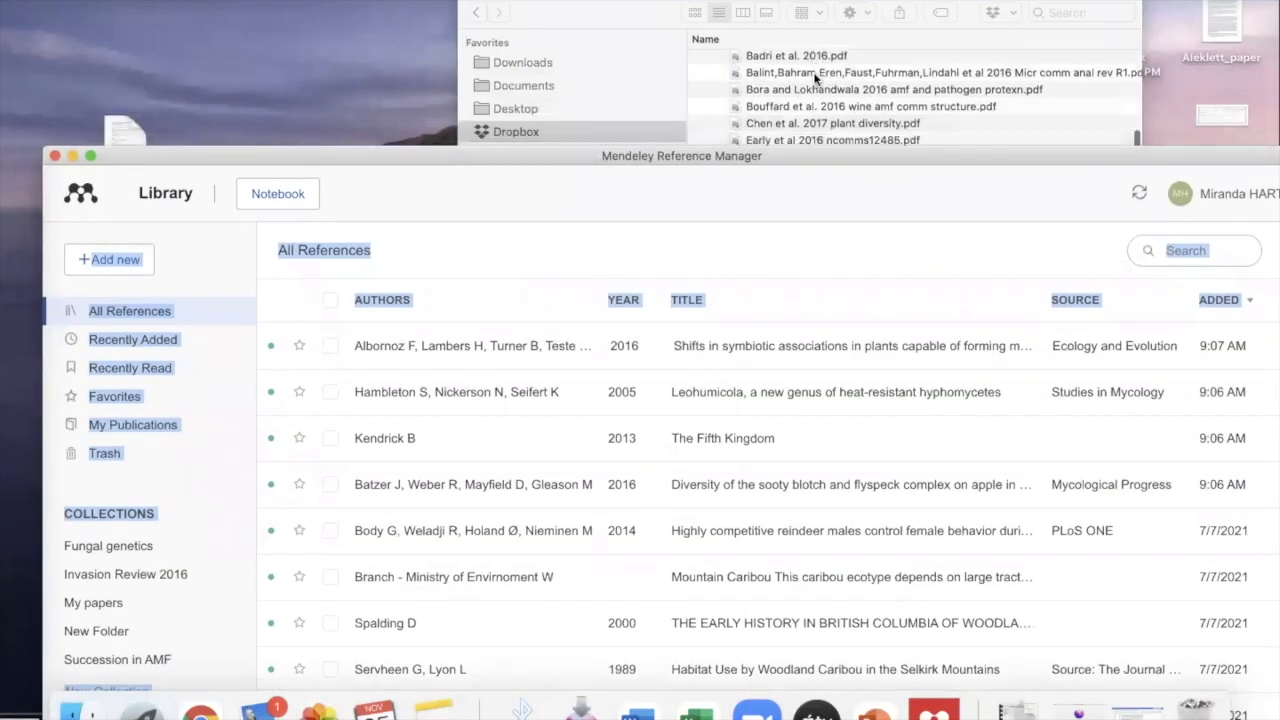
pyautogui.click(787, 89)
pyautogui.moveTo(790, 102)
pyautogui.mouseDown()
pyautogui.moveTo(600, 285)
pyautogui.moveTo(440, 290)
pyautogui.mouseUp()
pyautogui.moveTo(390, 178); pyautogui.dragTo(387, 47)
# - Sort the reference list by authors in descending order and dismiss the upload notification
pyautogui.scroll(-6, 585, 285)
pyautogui.scroll(-2, 597, 282)
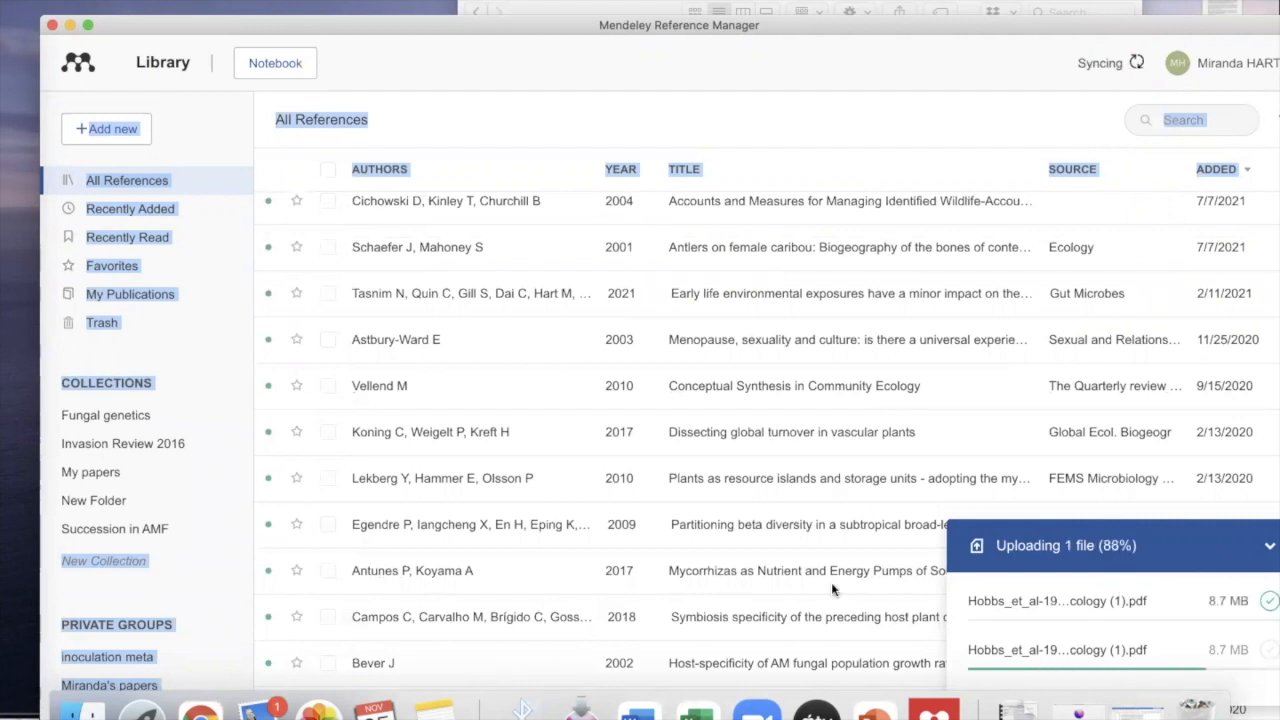
pyautogui.click(378, 169)
pyautogui.click(367, 170)
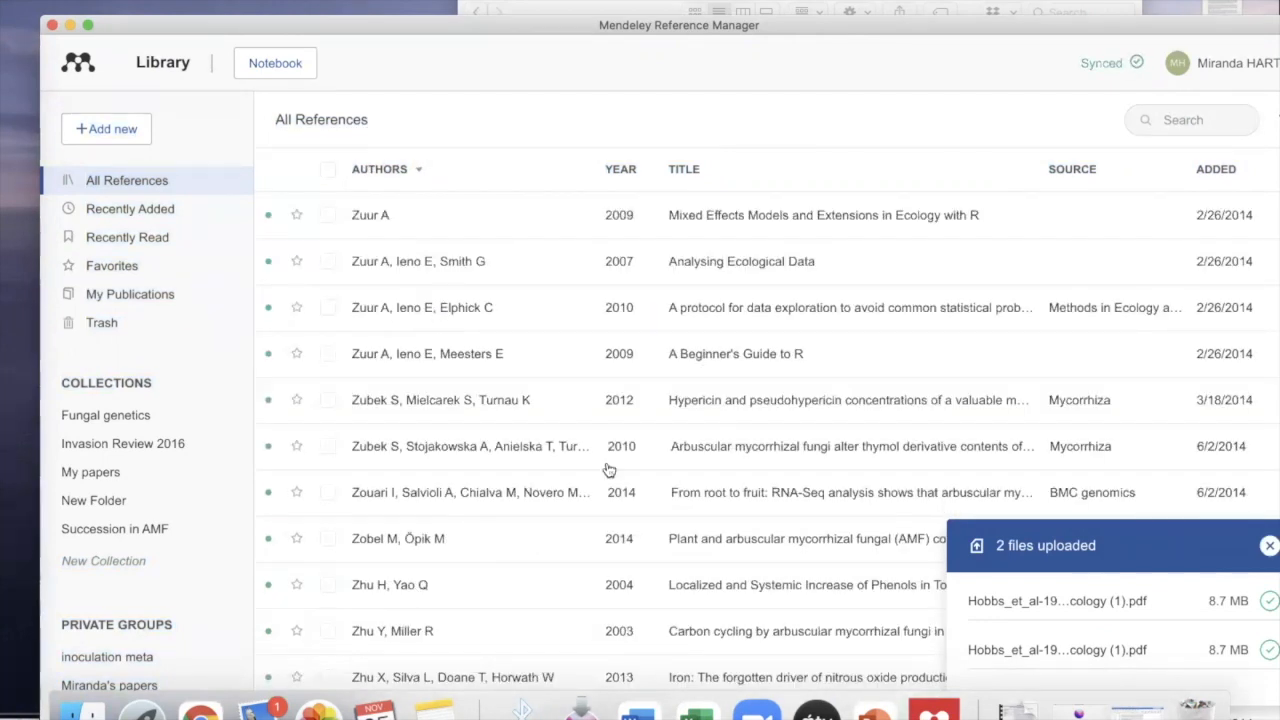
pyautogui.click(1266, 550)
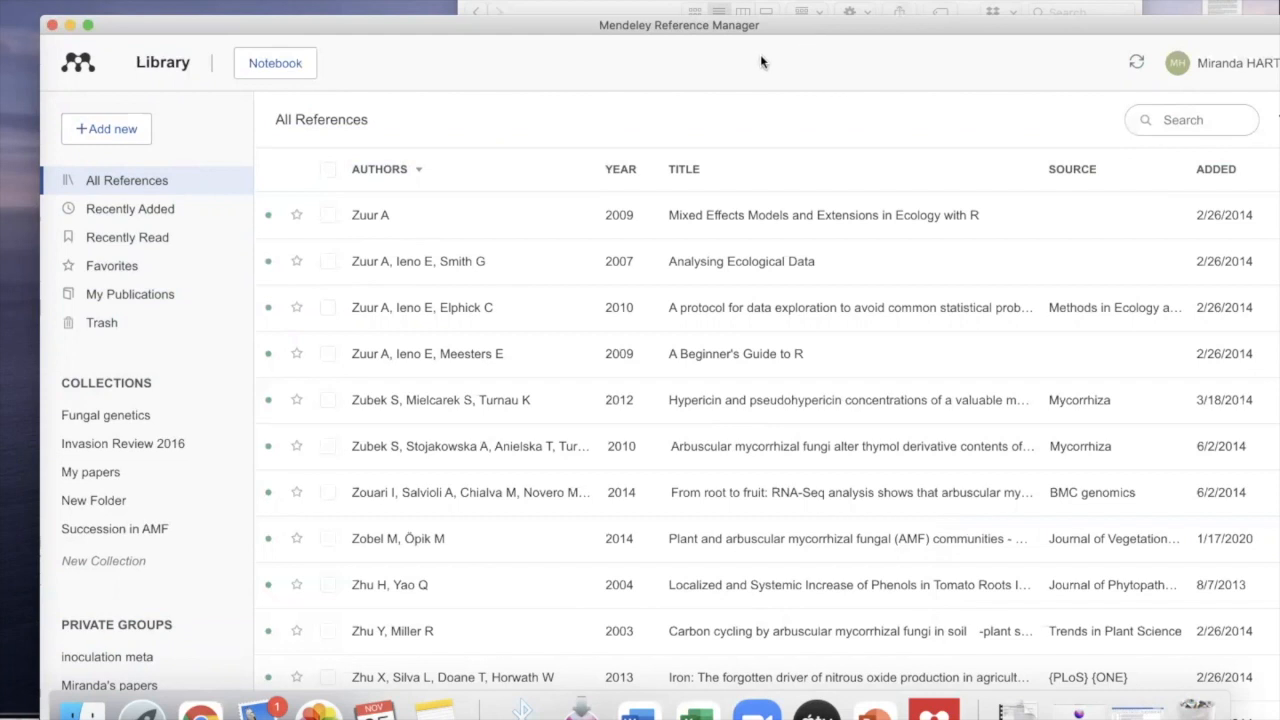
# - Delete one of the two duplicate Hobbs_et_al-1996-Restoration_Ecology (1) entries from the Recently Added references
pyautogui.click(150, 215)
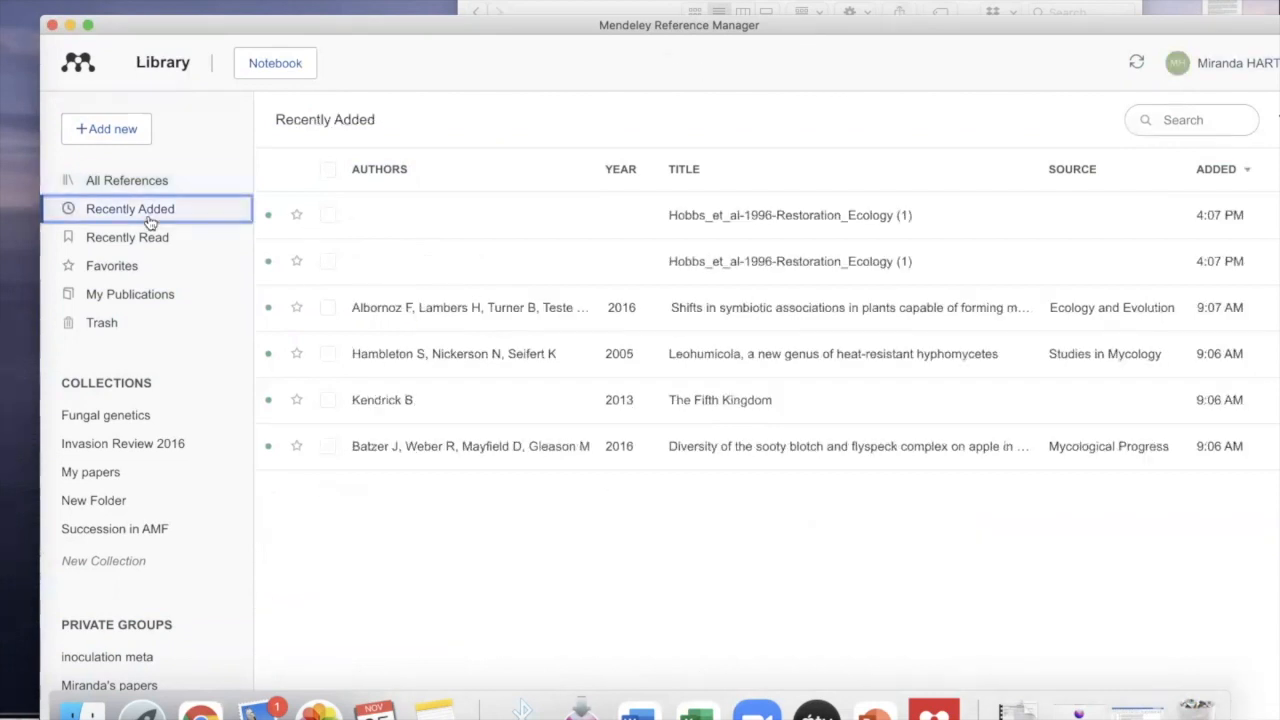
pyautogui.click(328, 216)
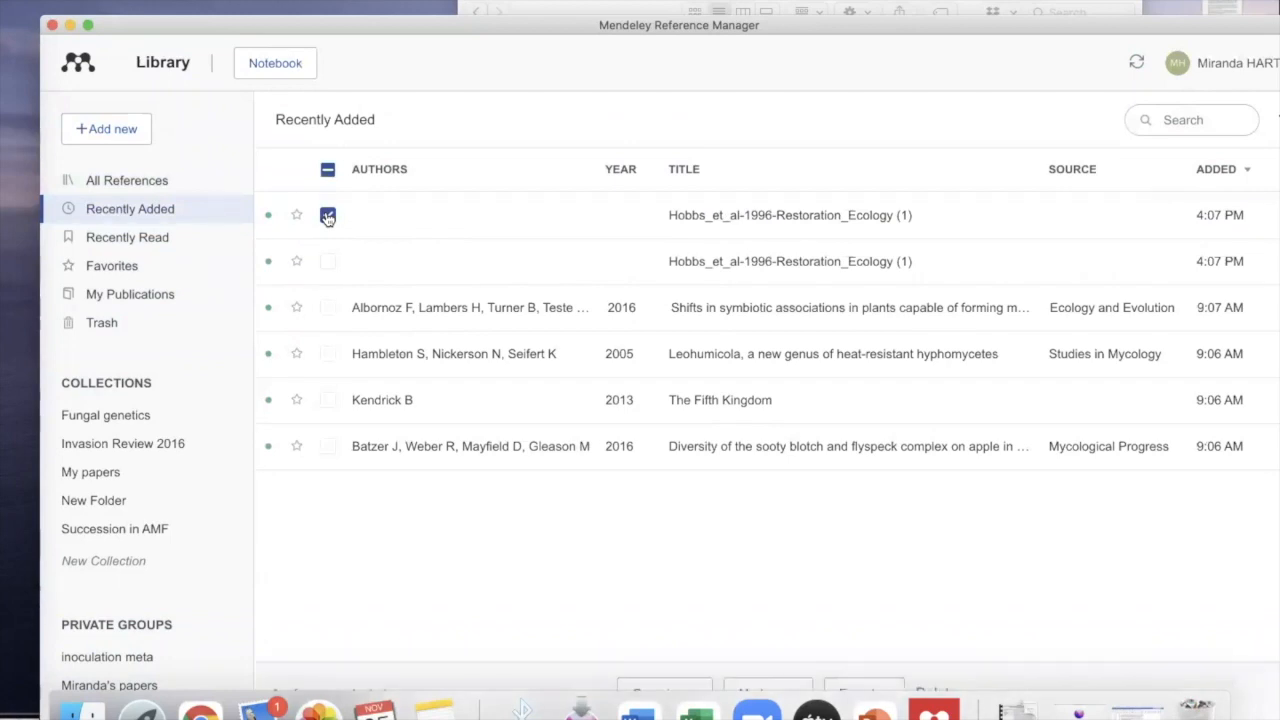
pyautogui.rightClick(563, 211)
pyautogui.click(658, 298)
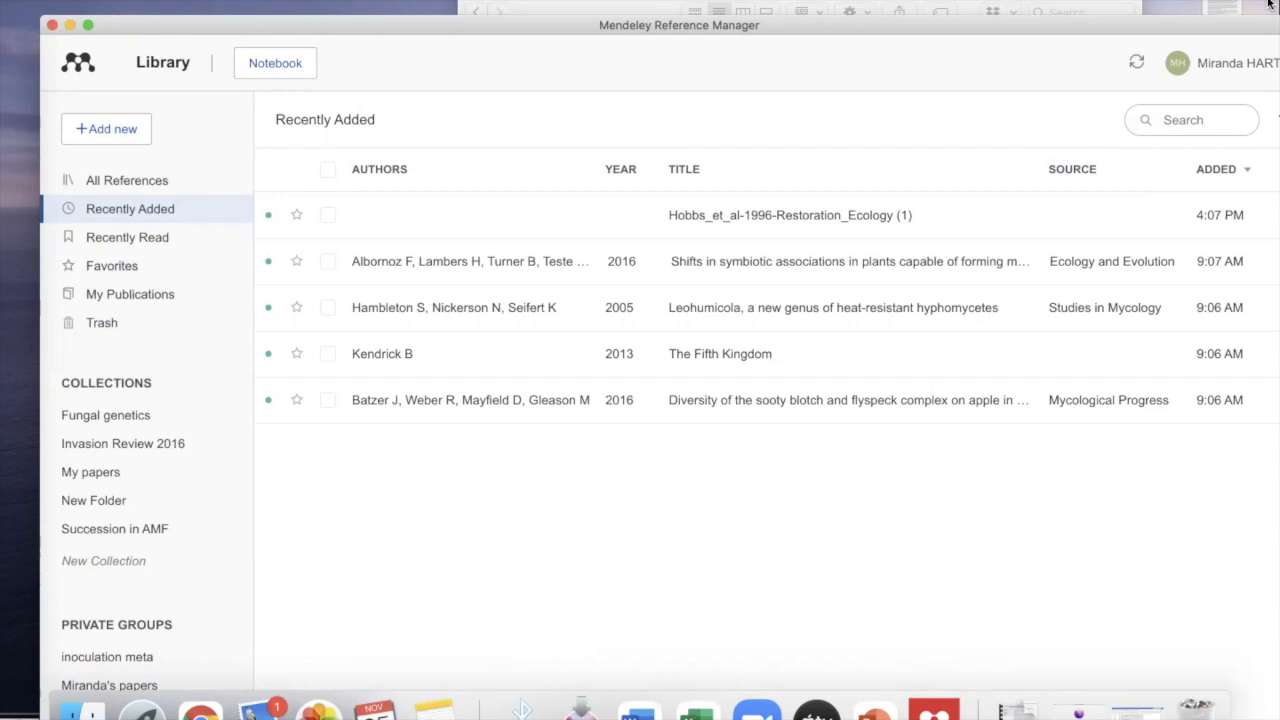
# - Create a new collection named restoration ecology in the library
pyautogui.scroll(-2, 129, 454)
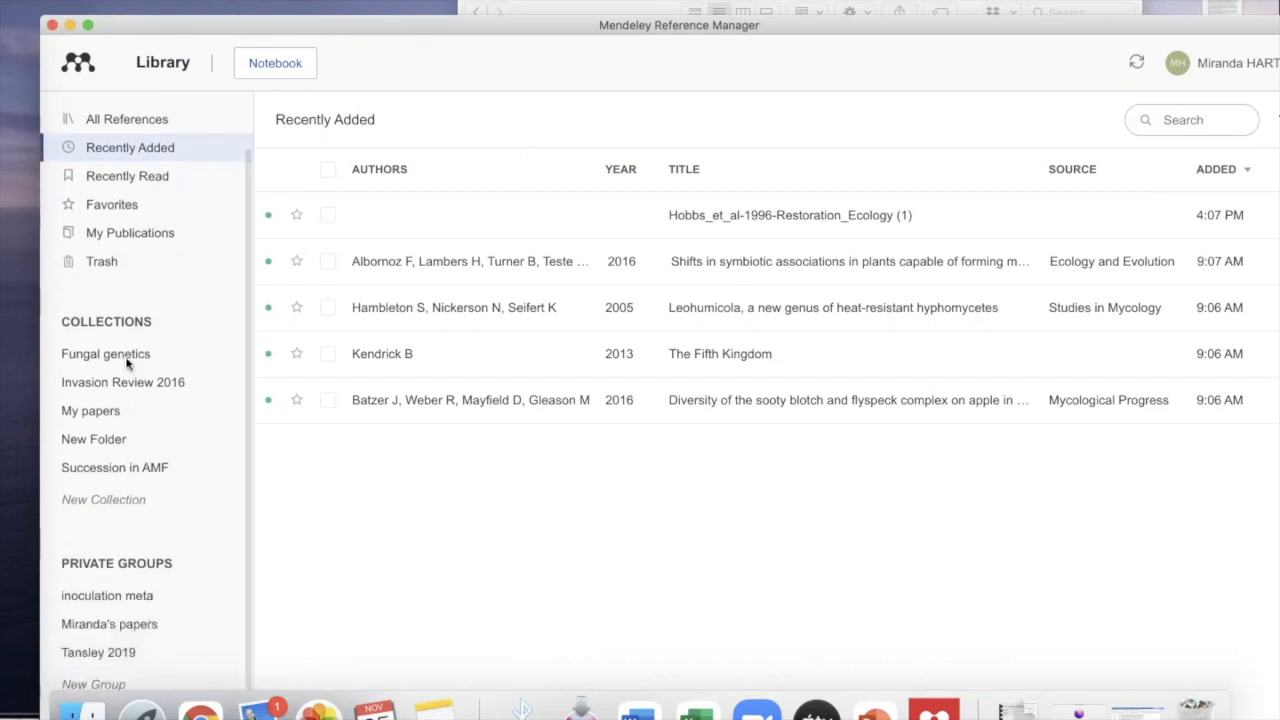
pyautogui.scroll(2, 110, 270)
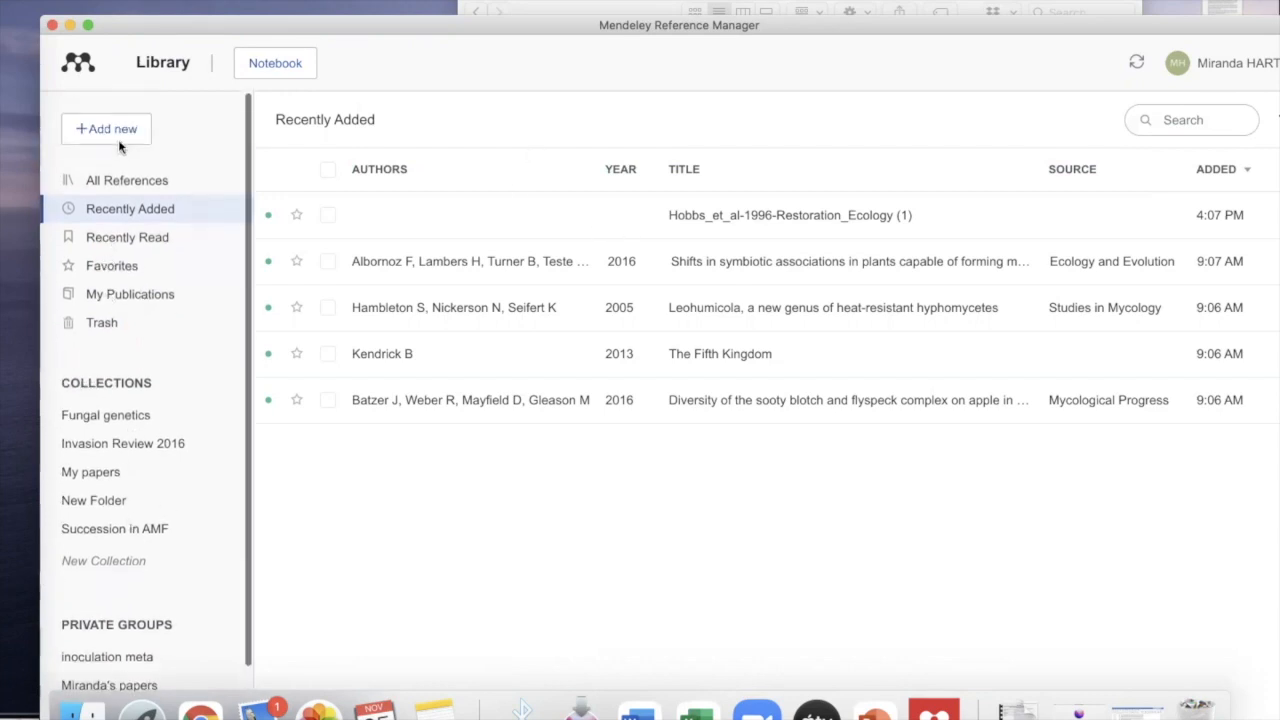
pyautogui.scroll(-2, 125, 250)
pyautogui.click(119, 498)
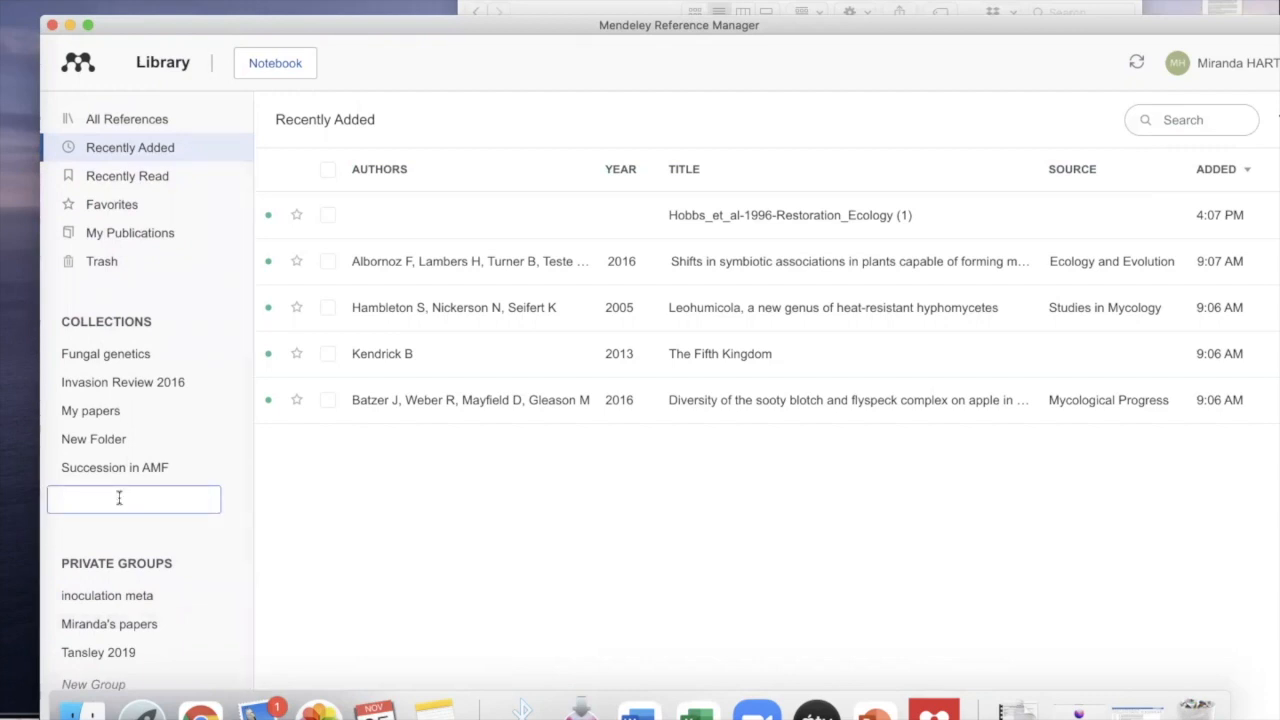
pyautogui.write('restoration ecology')
pyautogui.press('Return')
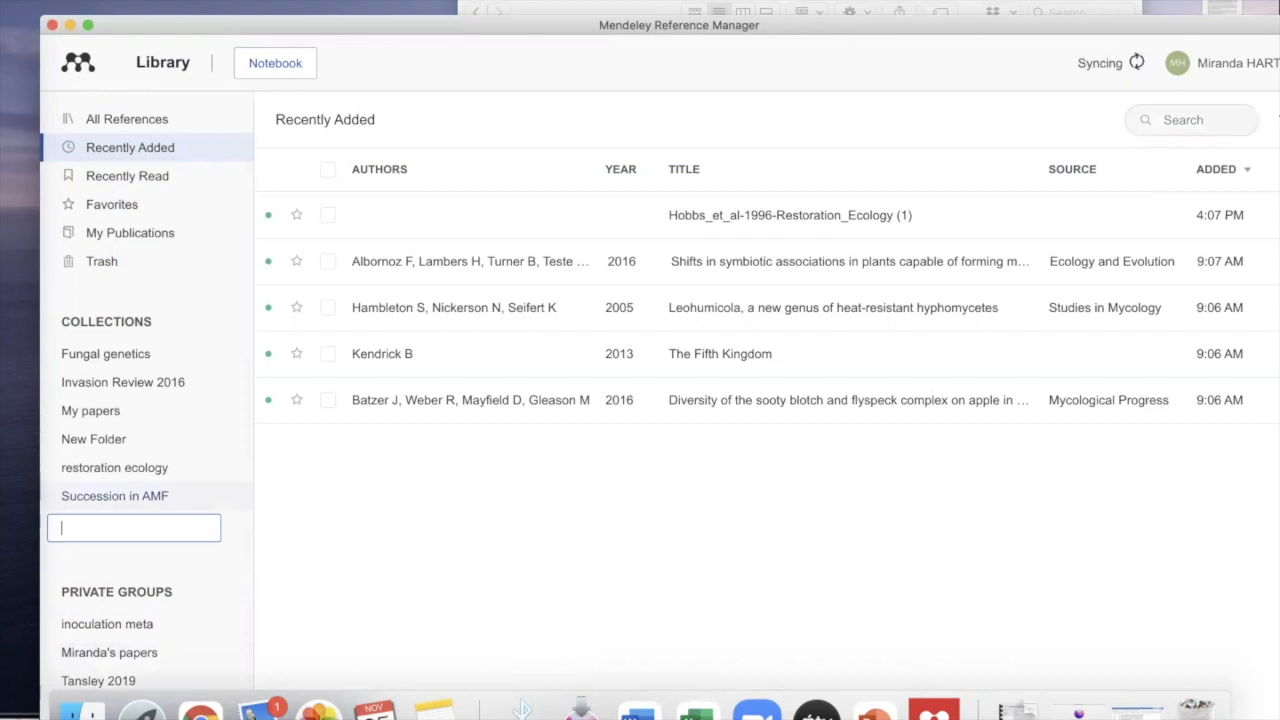
# - Add the Hobbs, Albornoz, Hambleton and Batzer papers from Recently Added to the restoration ecology collection
pyautogui.moveTo(760, 215); pyautogui.dragTo(114, 479)
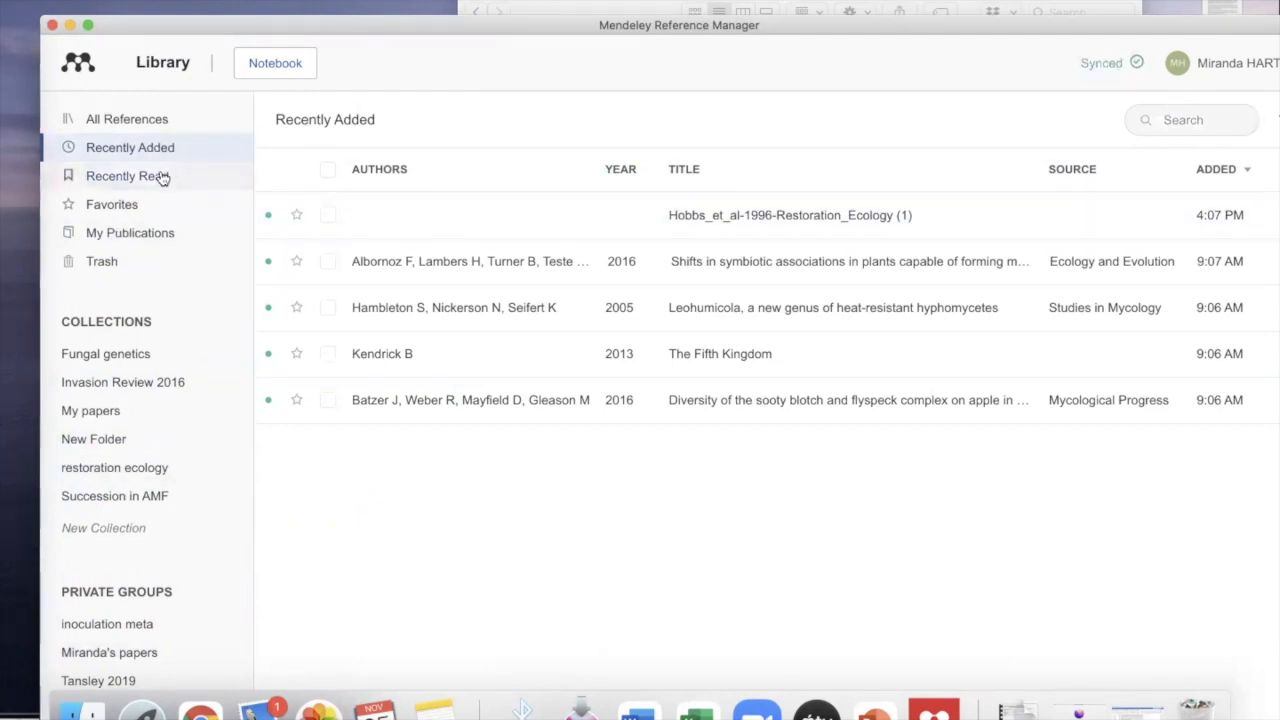
pyautogui.moveTo(703, 260); pyautogui.dragTo(160, 474)
pyautogui.moveTo(711, 303); pyautogui.dragTo(103, 473)
pyautogui.moveTo(806, 396); pyautogui.dragTo(98, 477)
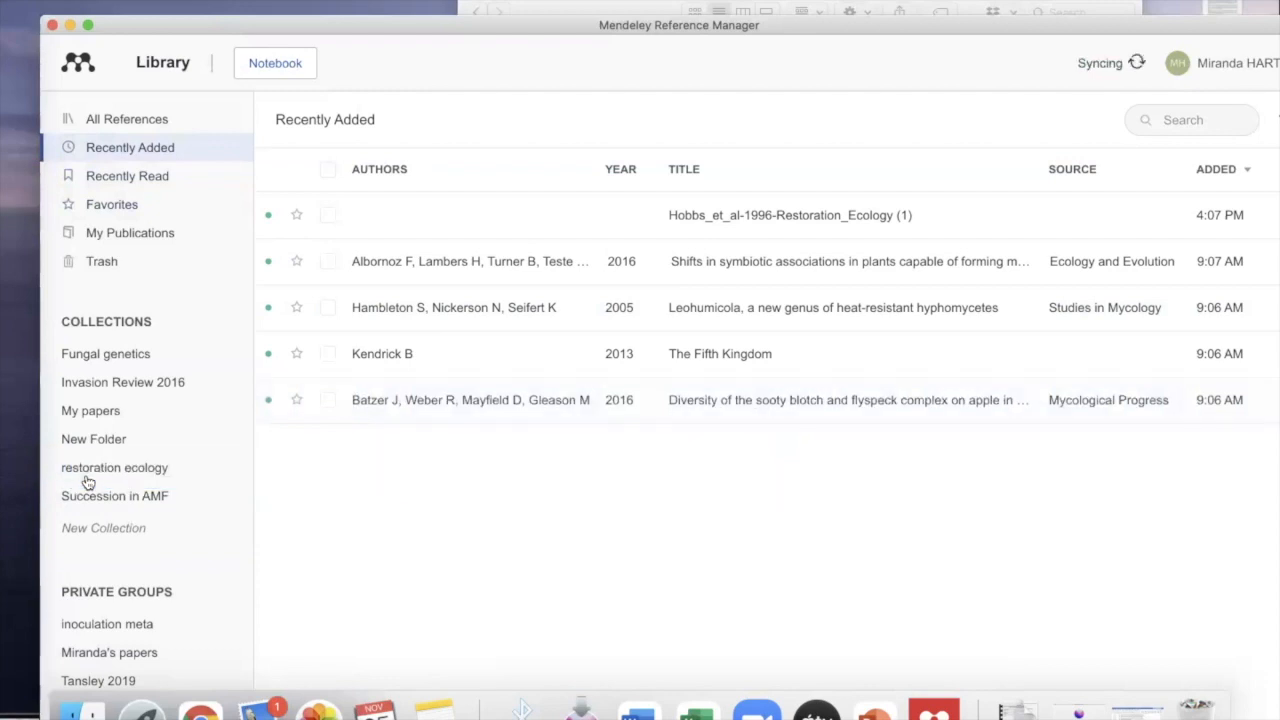
# - Show the restoration ecology collection, open its 2016 Shifts in symbiotic associations paper for reading, and return to the library
pyautogui.click(98, 477)
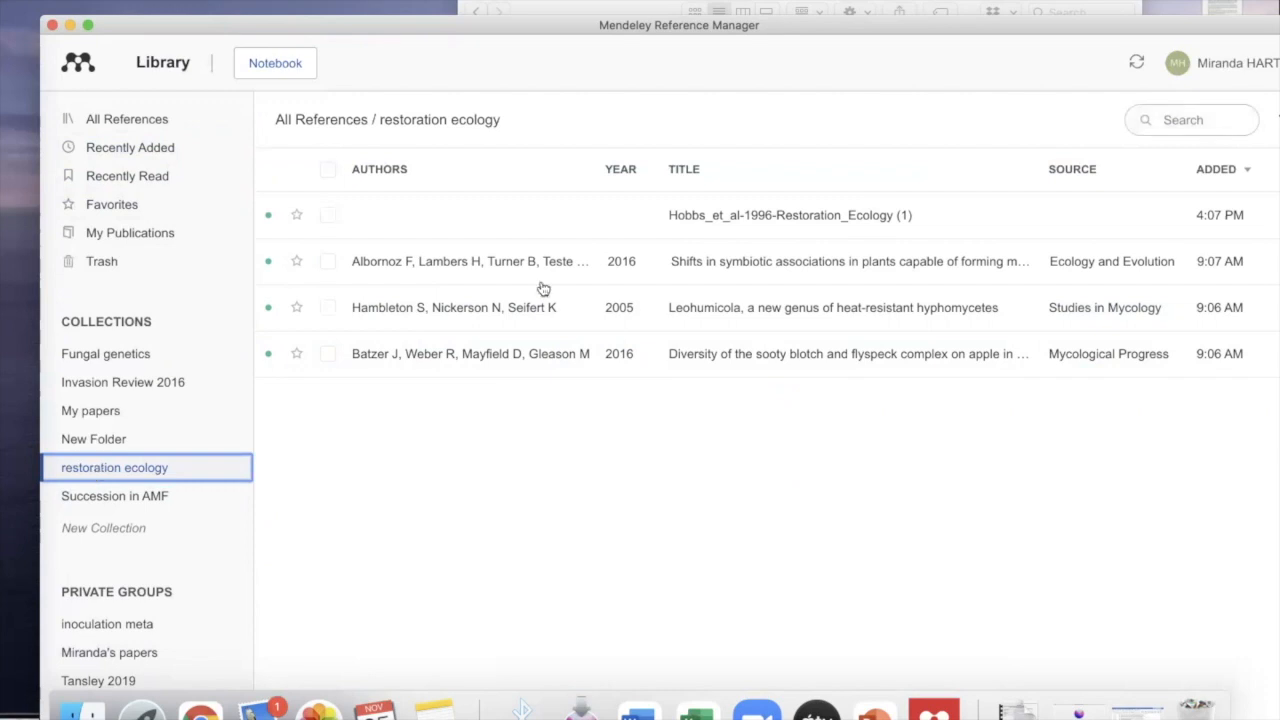
pyautogui.doubleClick(729, 263)
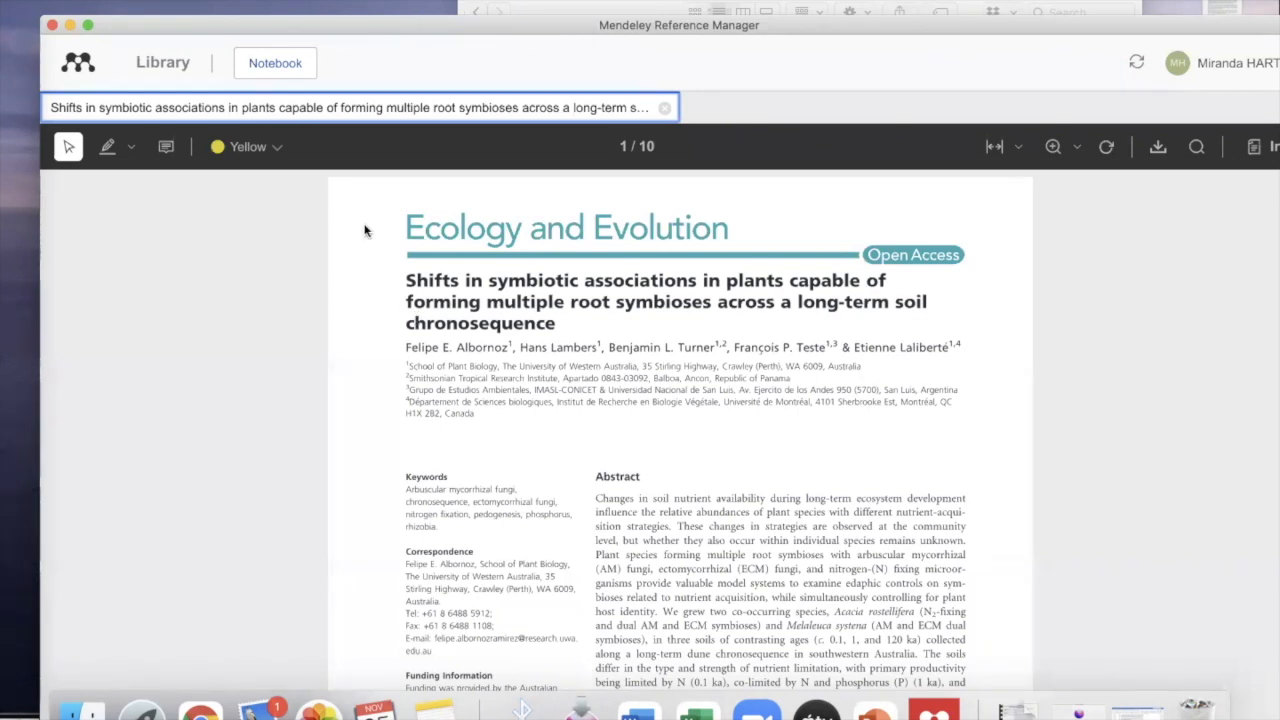
pyautogui.click(175, 66)
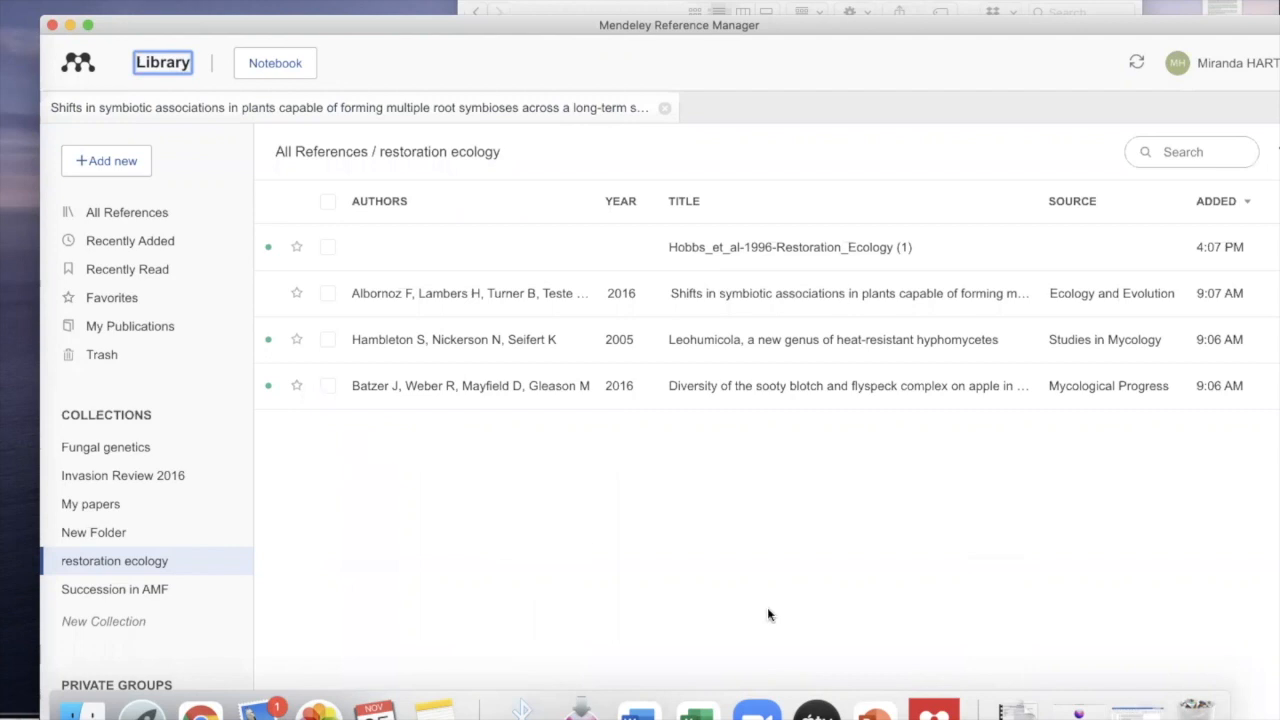
# - Switch to Microsoft Word and create a new blank document
pyautogui.click(638, 710)
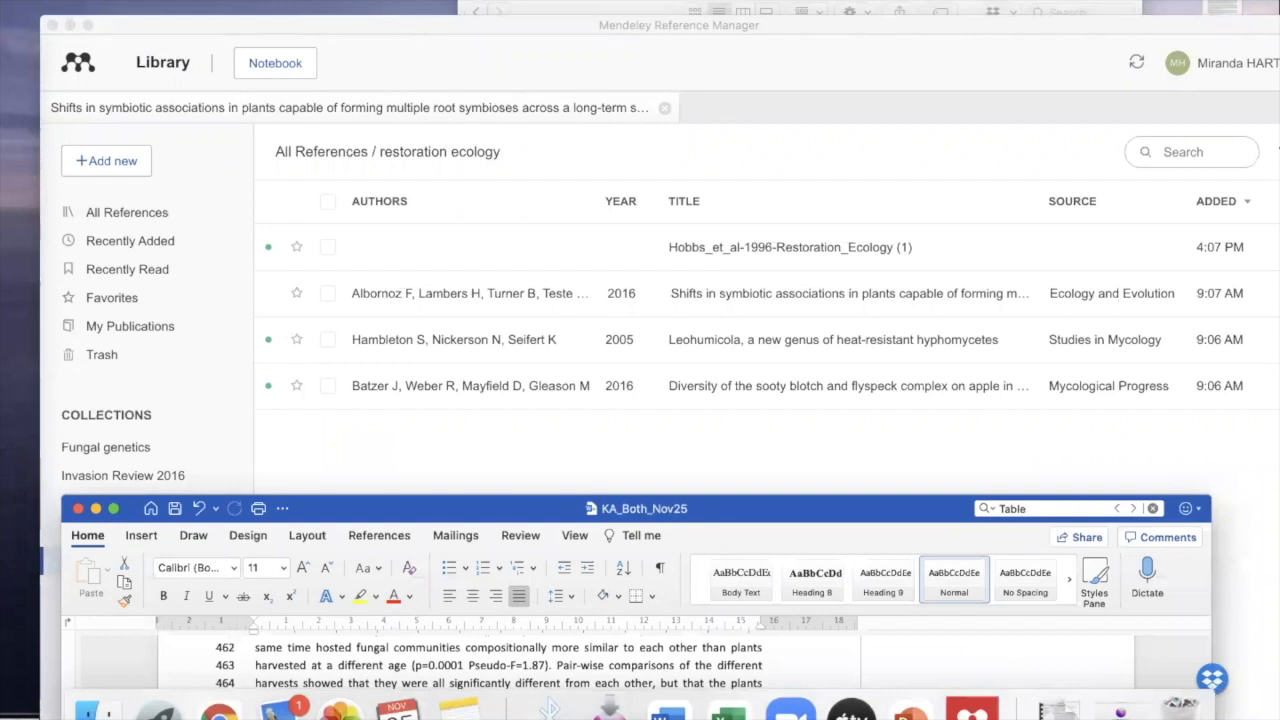
pyautogui.click(440, 0)
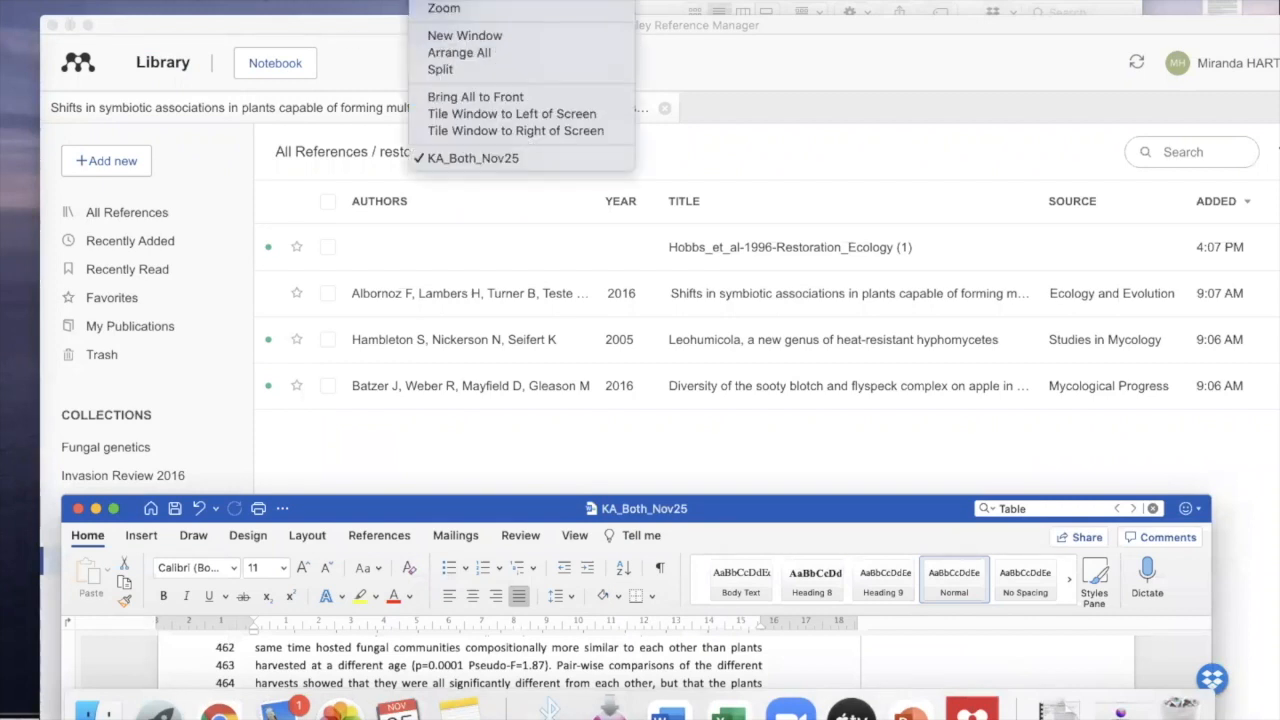
pyautogui.click(100, 0)
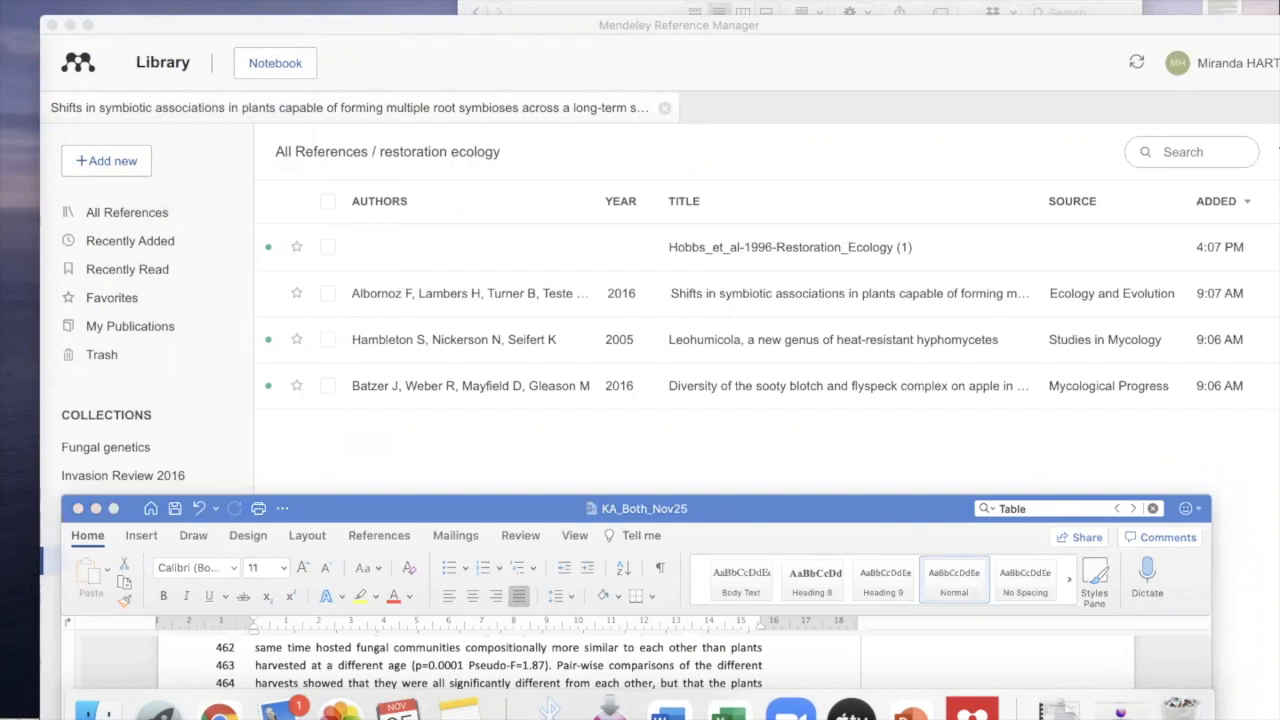
pyautogui.click(120, 0)
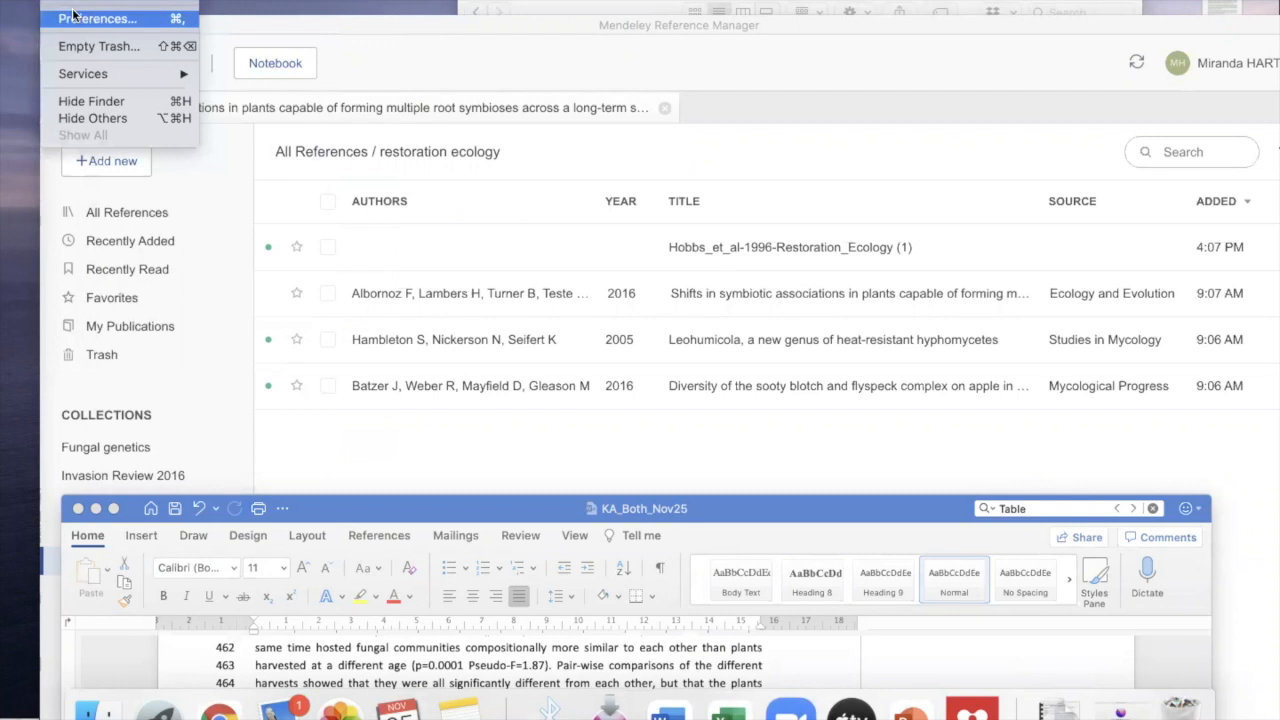
pyautogui.click(668, 712)
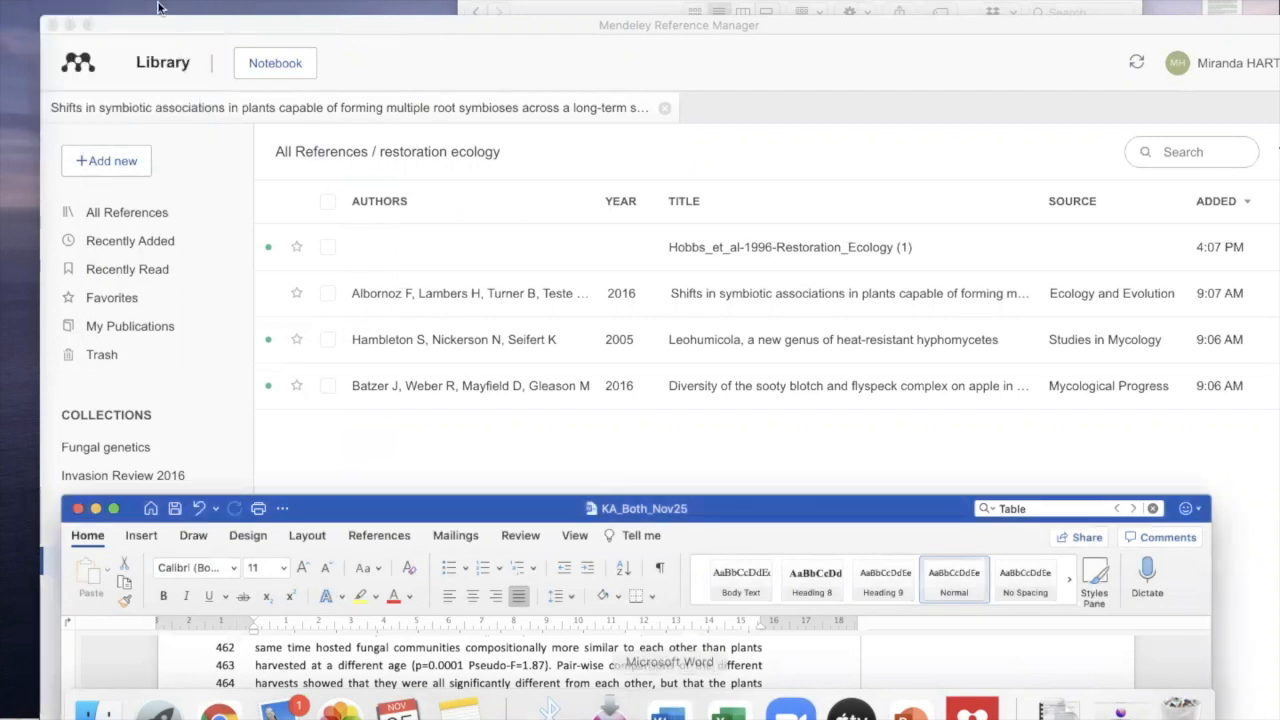
pyautogui.click(108, 3)
pyautogui.click(105, 2)
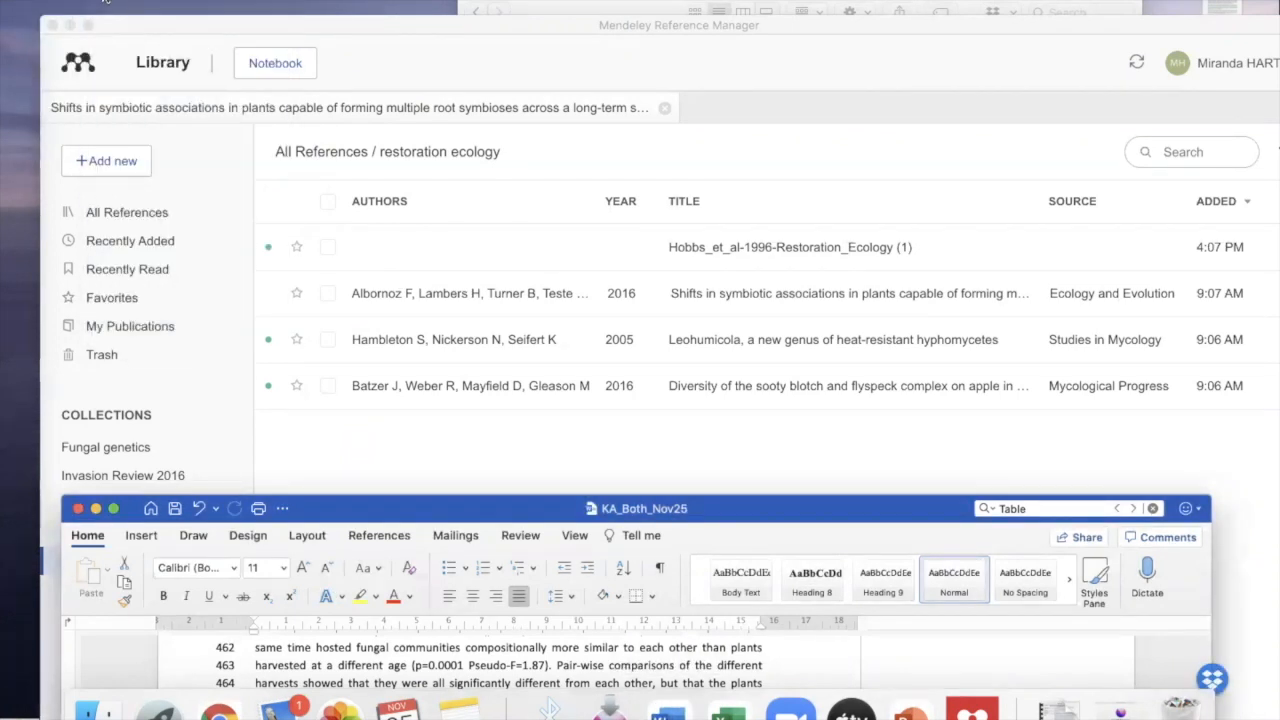
pyautogui.press('super+n')
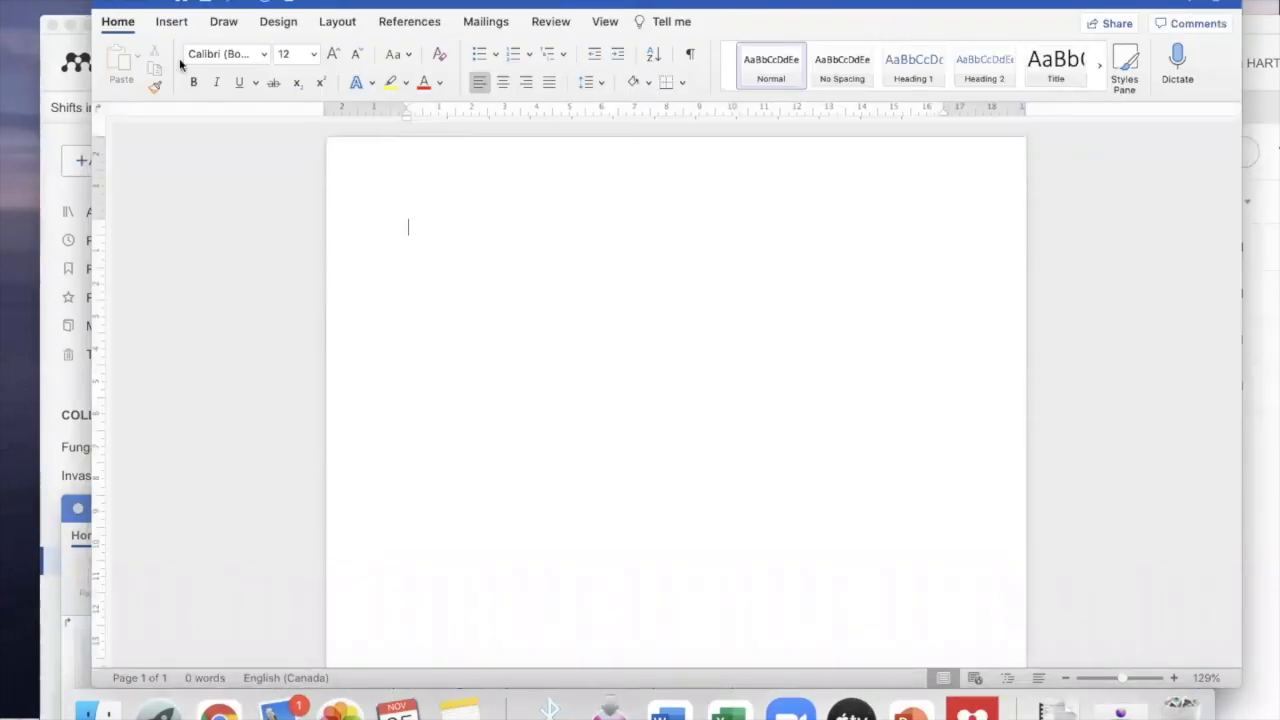
# - Bring up the referencing commands with Mendeley Cite for the blank document and reposition its window on the desktop
pyautogui.moveTo(166, 14); pyautogui.dragTo(93, 93)
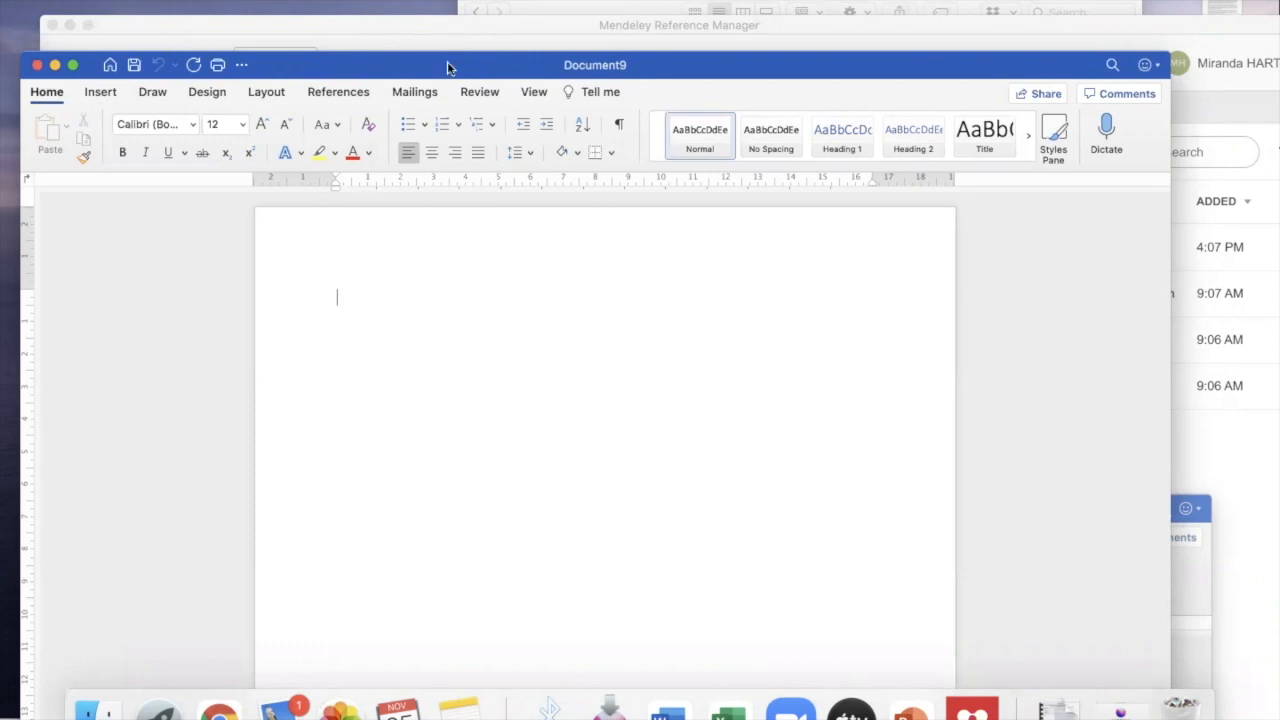
pyautogui.click(477, 92)
pyautogui.click(477, 92)
pyautogui.click(477, 92)
pyautogui.moveTo(520, 62); pyautogui.dragTo(509, 29)
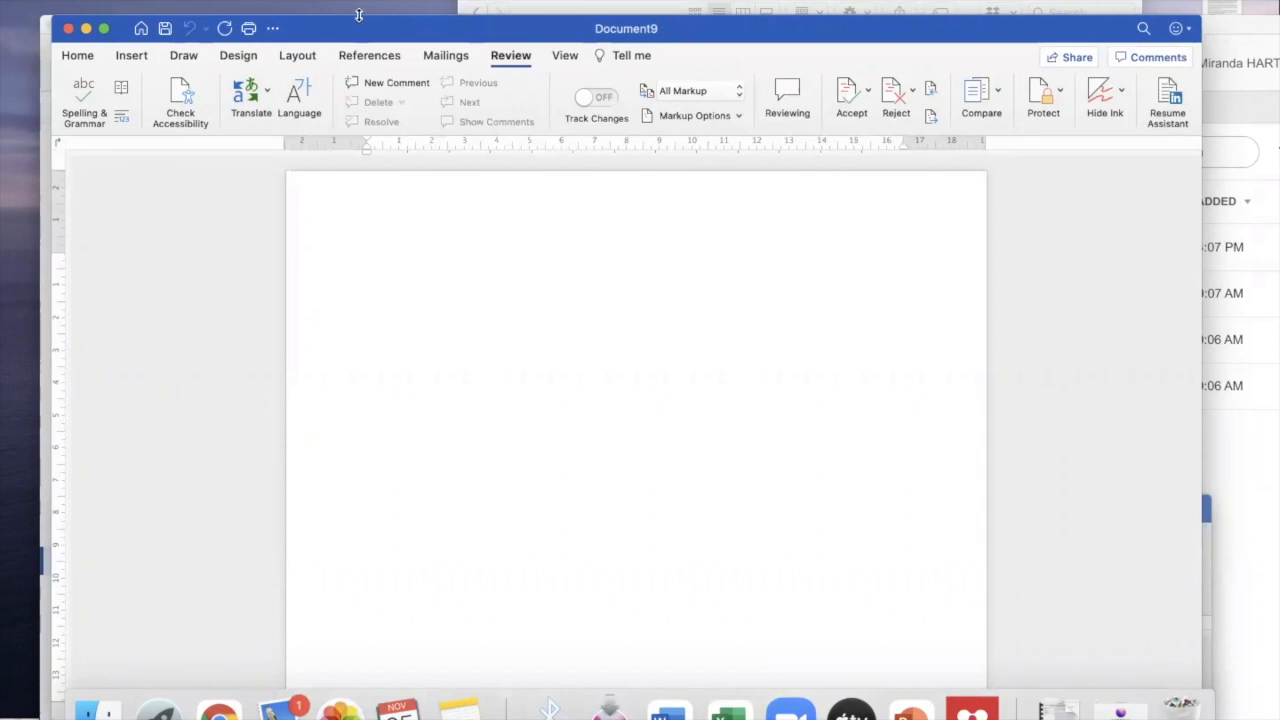
pyautogui.click(368, 56)
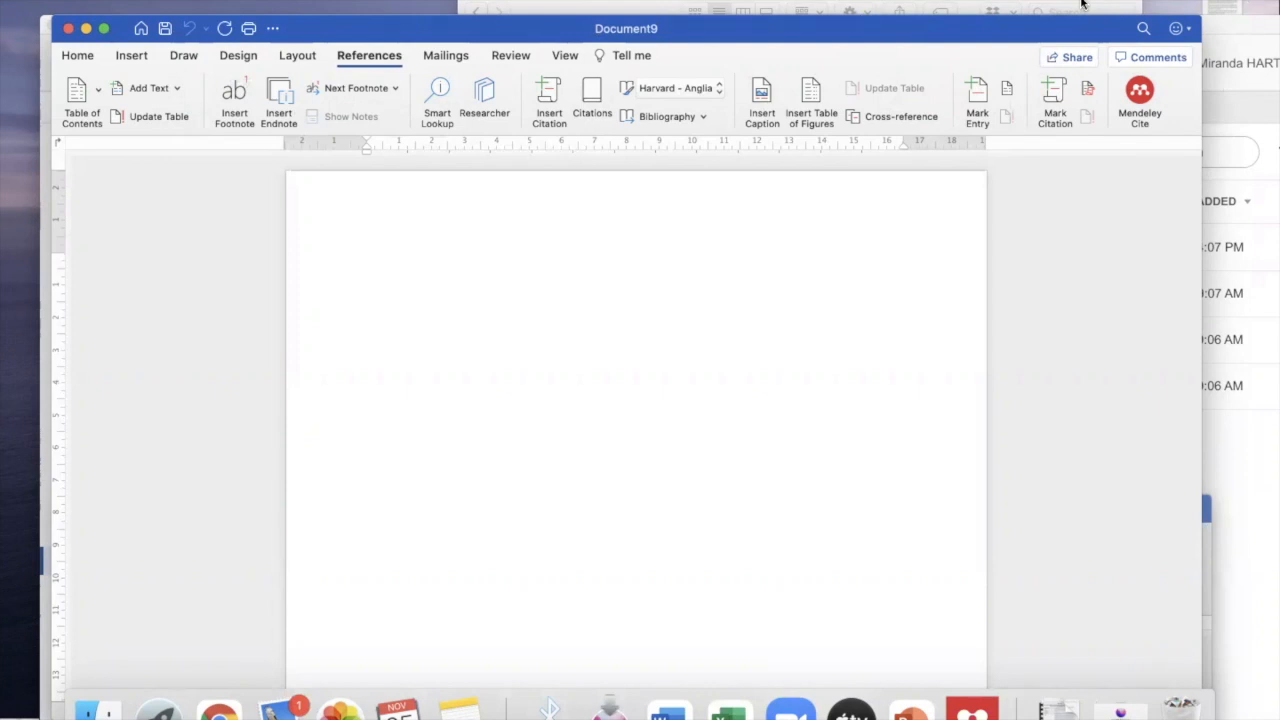
pyautogui.moveTo(948, 28); pyautogui.dragTo(920, 10)
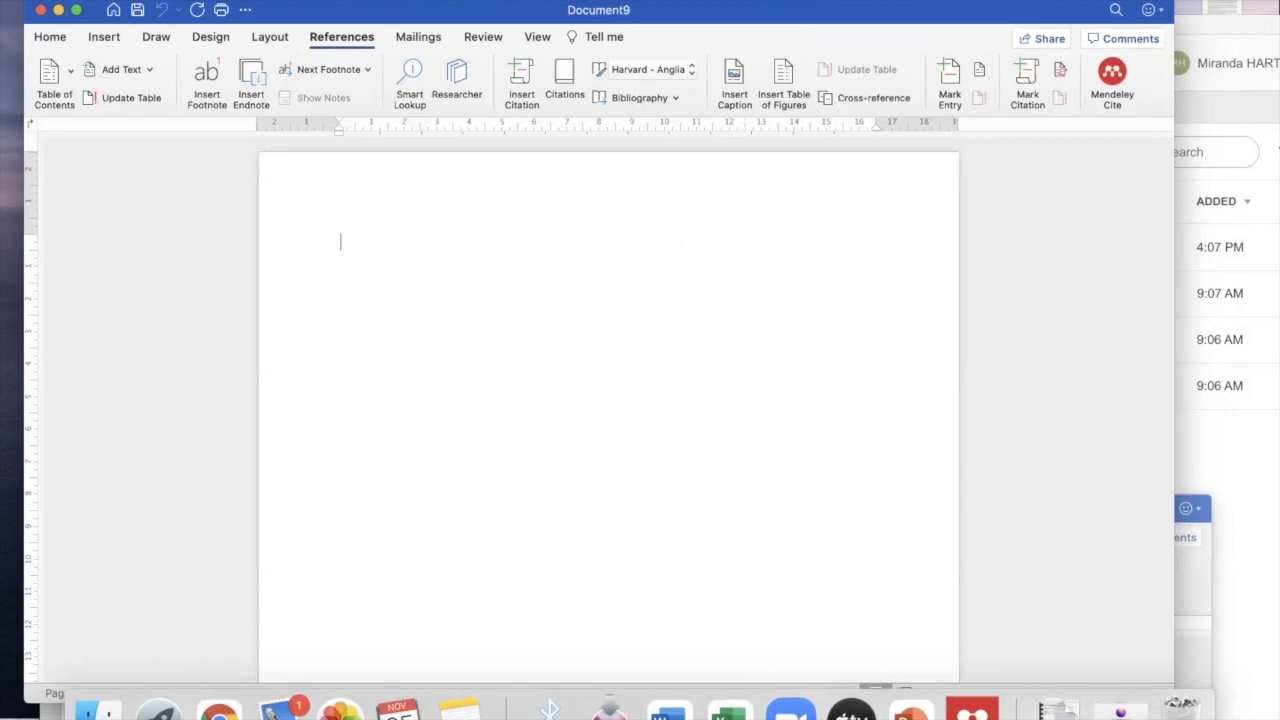
pyautogui.moveTo(340, 5); pyautogui.dragTo(305, 0)
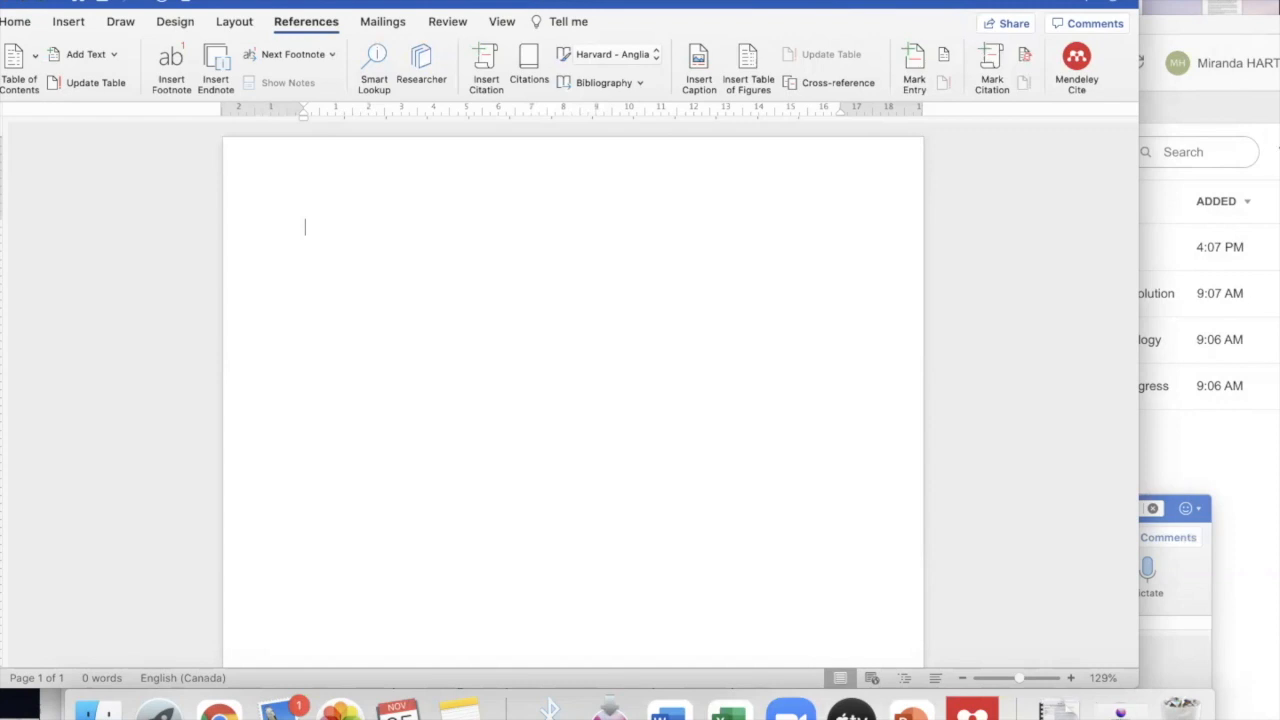
pyautogui.moveTo(455, 2); pyautogui.dragTo(541, 2)
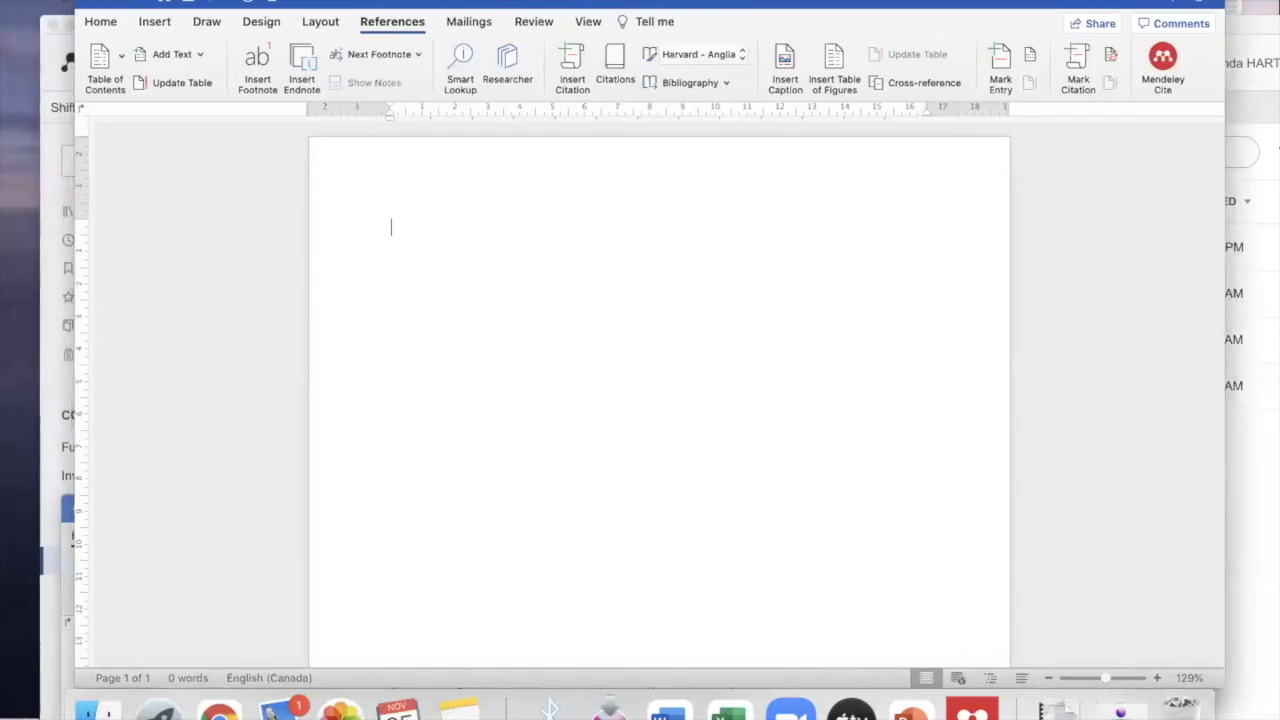
# - Switch to Mendeley Reference Manager and start the installation of Mendeley Cite for Microsoft Word
pyautogui.click(972, 710)
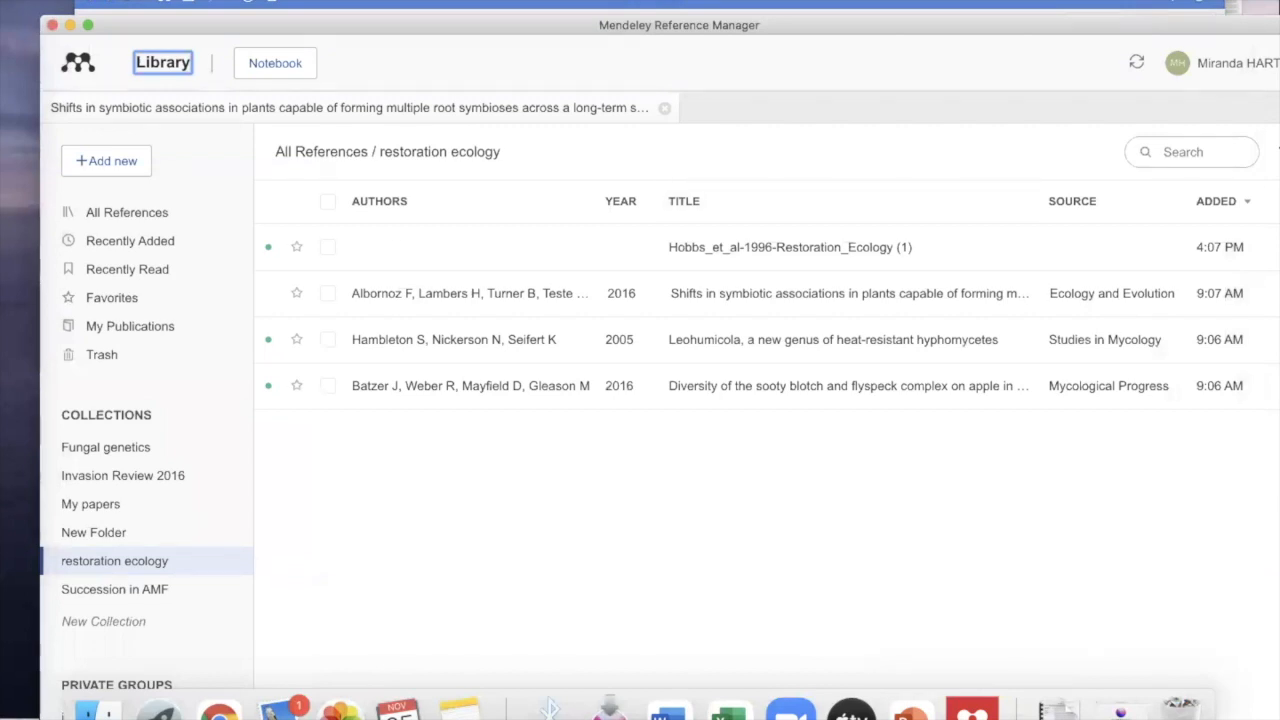
pyautogui.click(265, 3)
pyautogui.click(265, 3)
pyautogui.click(340, 2)
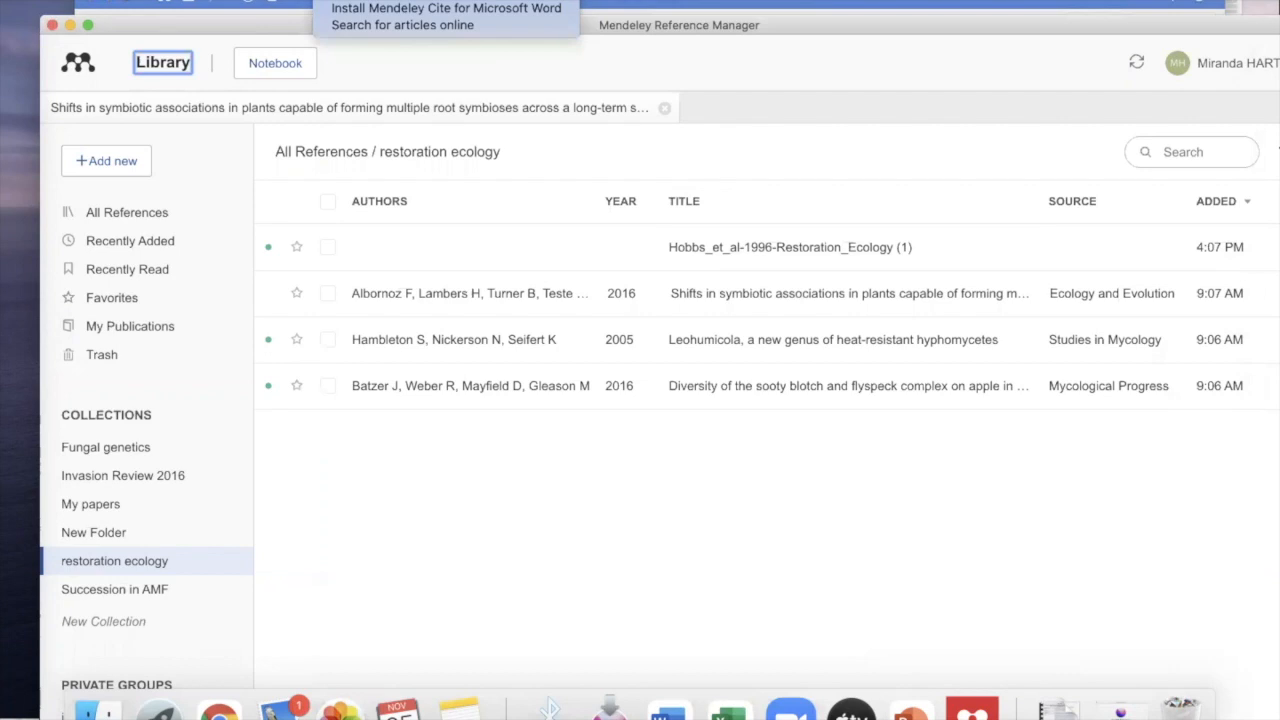
pyautogui.click(362, 10)
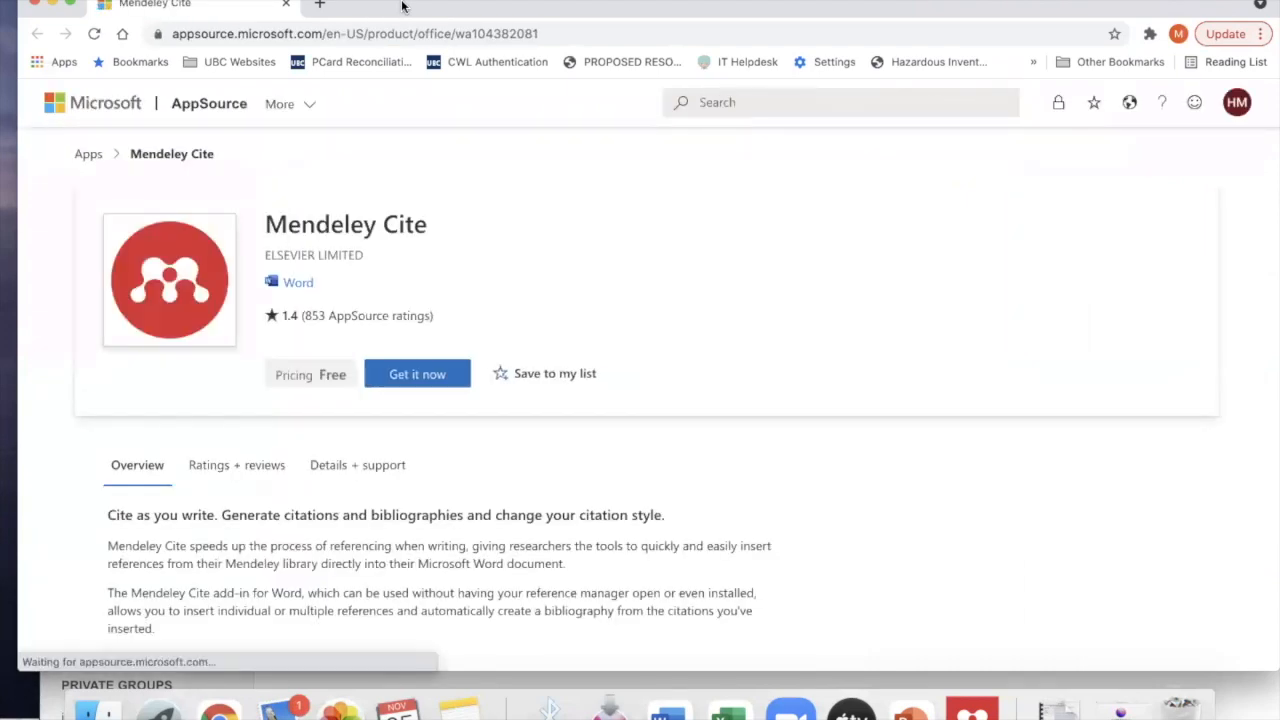
# - Get the free Mendeley Cite add-in from AppSource, agree to the permission terms and open it in Microsoft Word
pyautogui.click(425, 377)
pyautogui.click(440, 390)
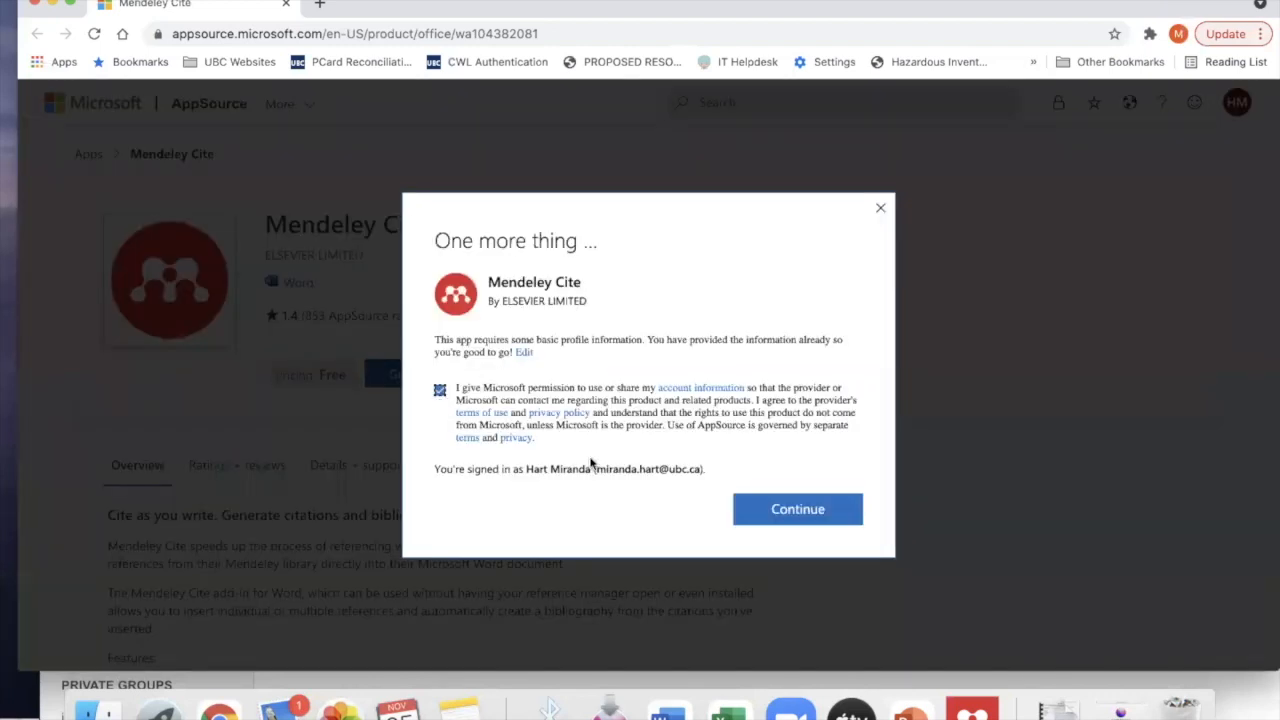
pyautogui.click(785, 508)
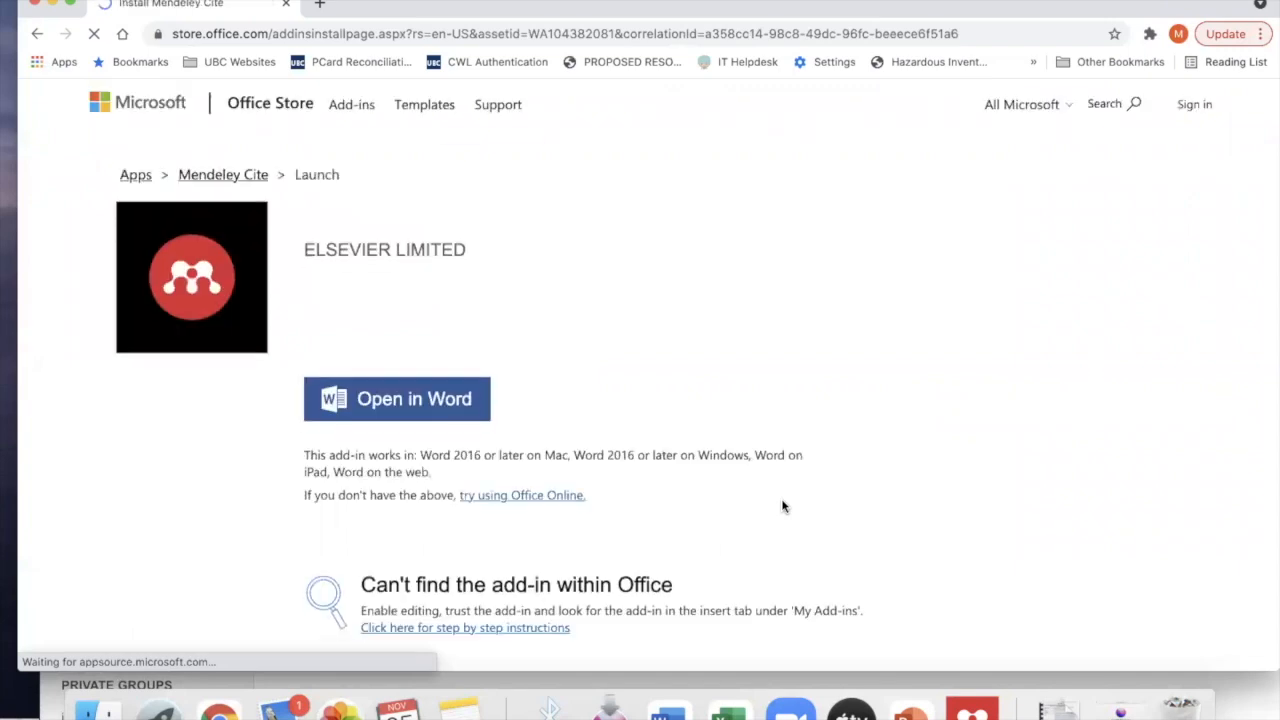
pyautogui.click(340, 398)
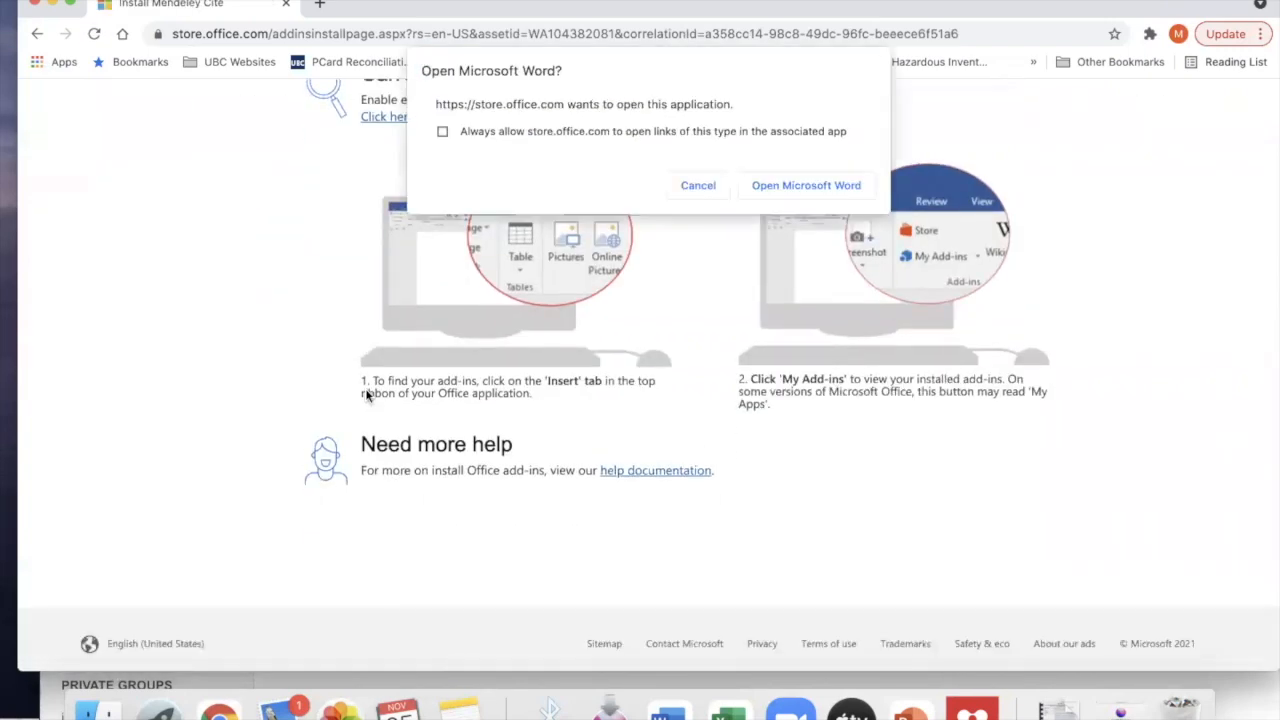
pyautogui.click(849, 186)
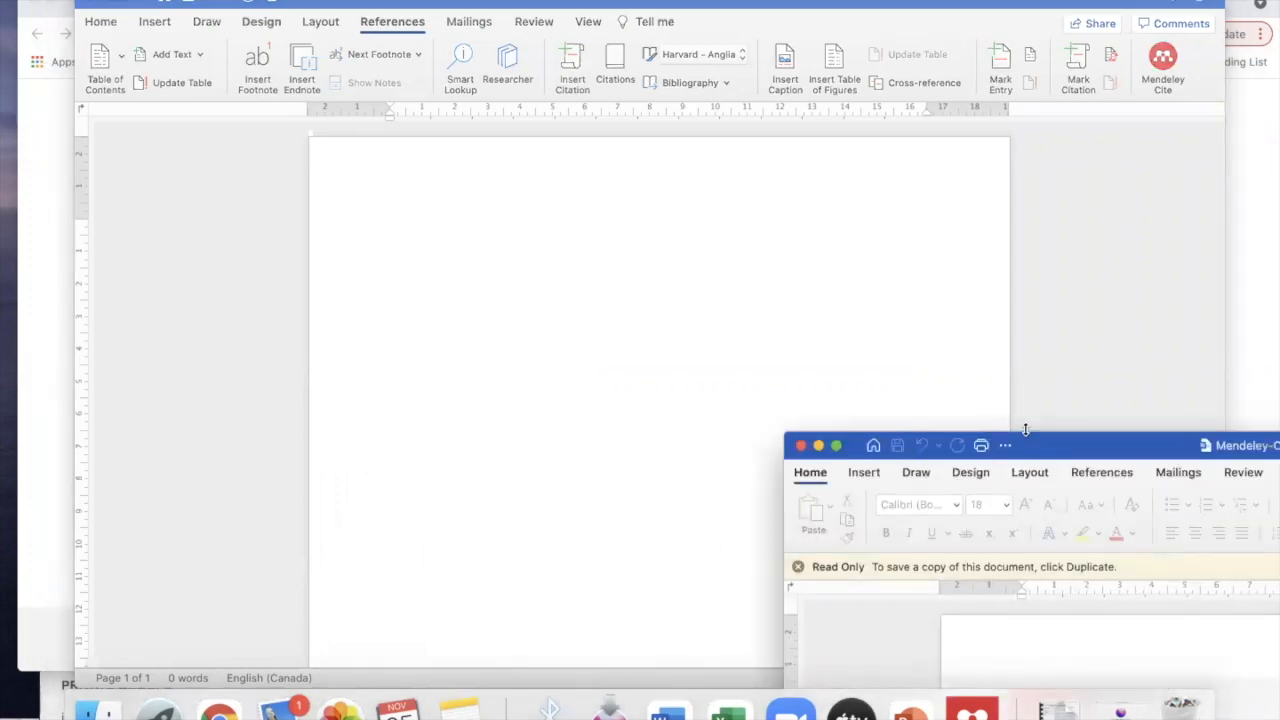
# - Move the read-only Mendeley-Cite document into view, read its launch instructions and return to the blank document
pyautogui.moveTo(1025, 440); pyautogui.dragTo(433, 70)
pyautogui.scroll(-5, 693, 438)
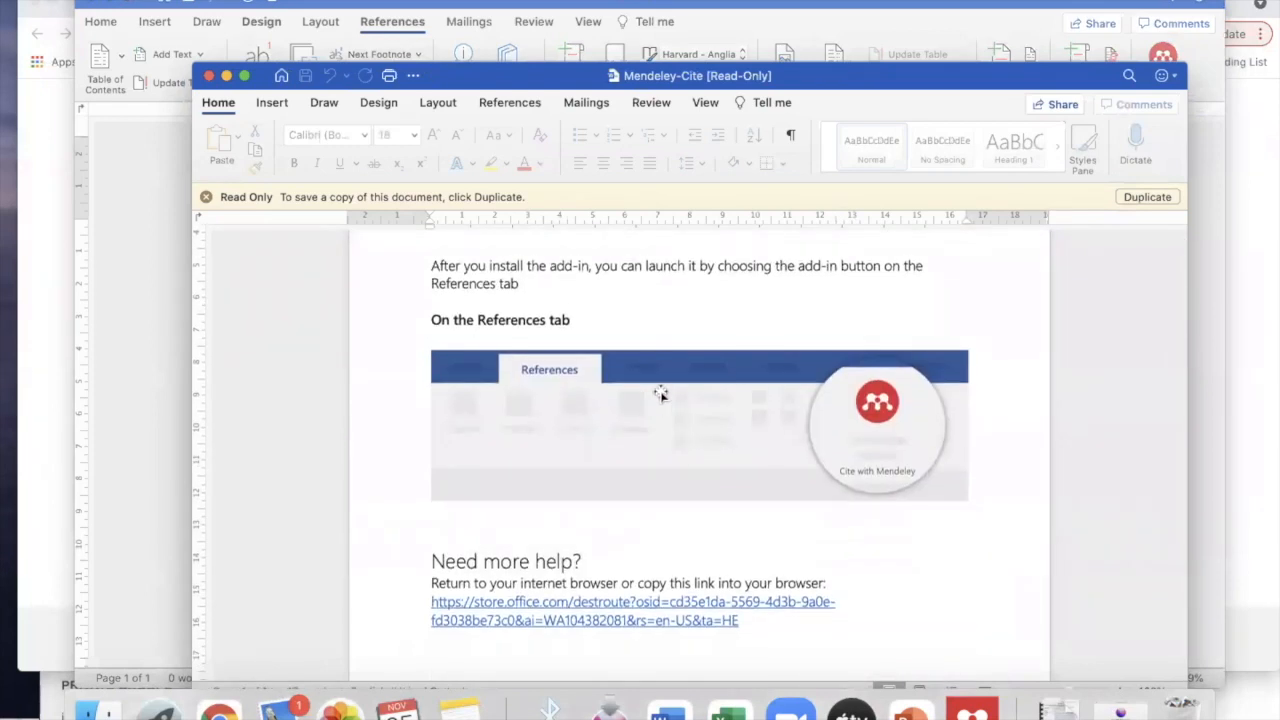
pyautogui.click(154, 213)
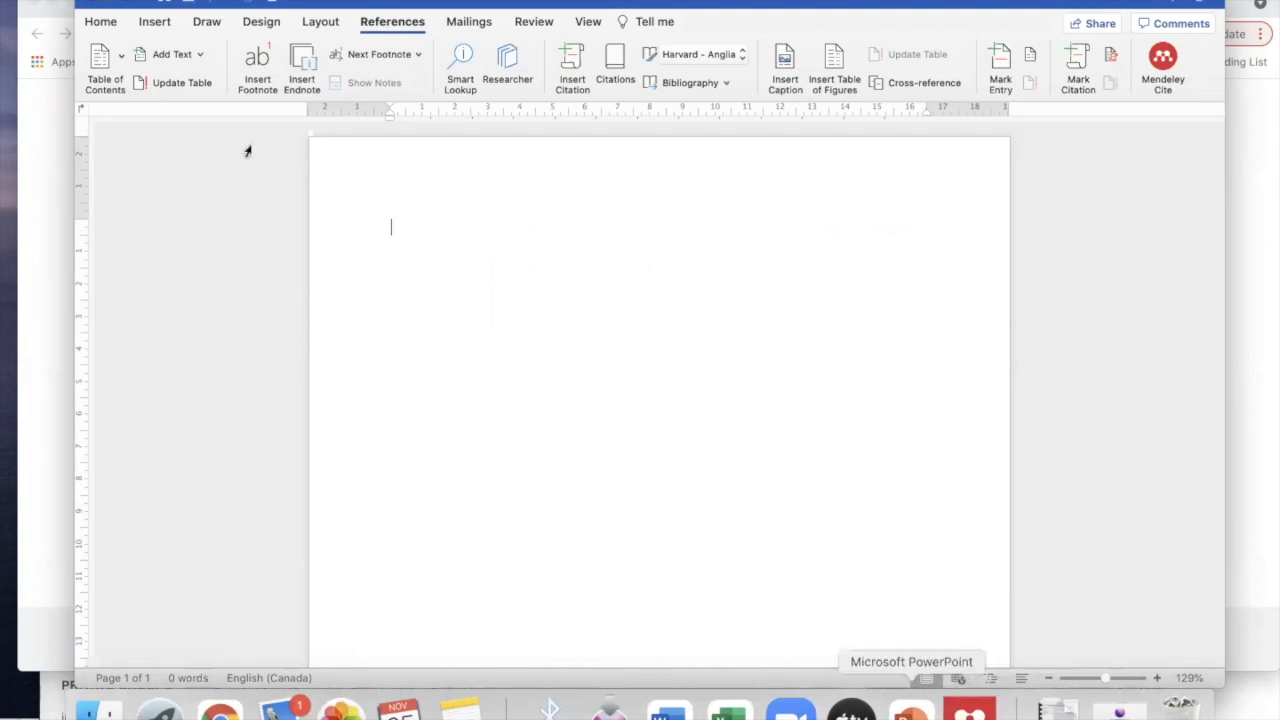
pyautogui.click(335, 0)
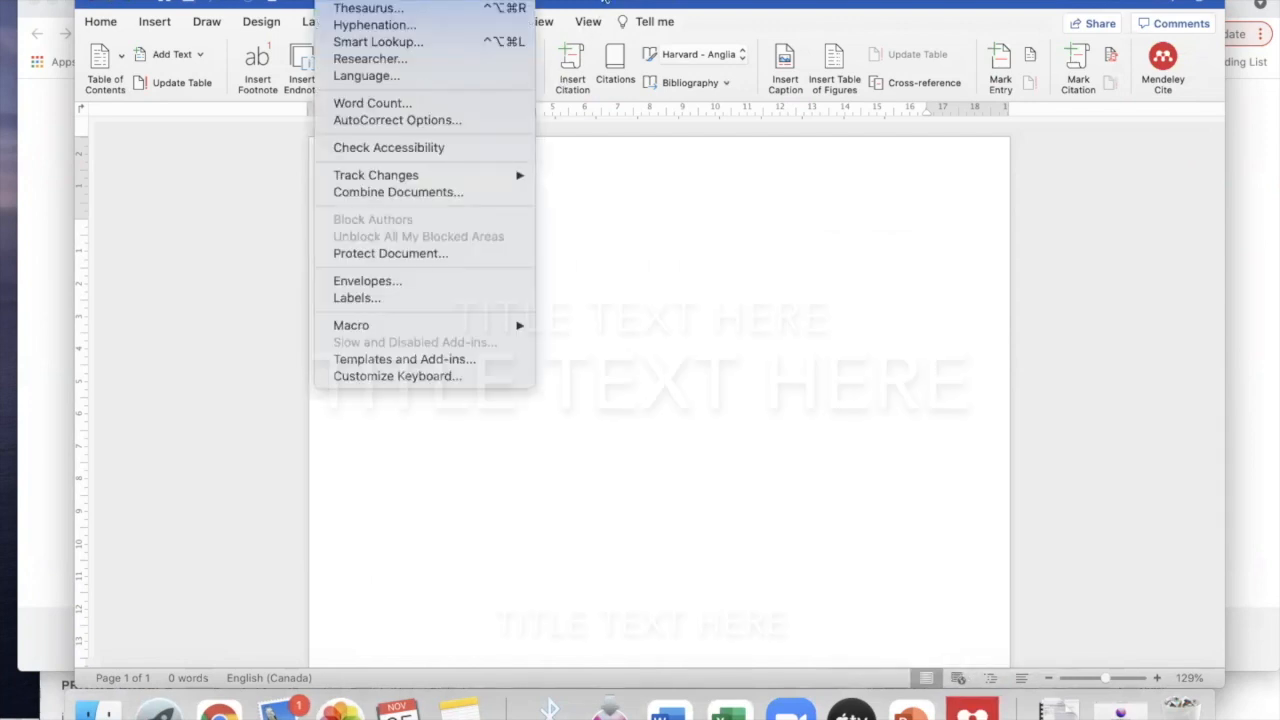
# - Switch to Mendeley Reference Manager to view the restoration ecology collection and return to the blank Word document
pyautogui.click(946, 591)
pyautogui.click(968, 711)
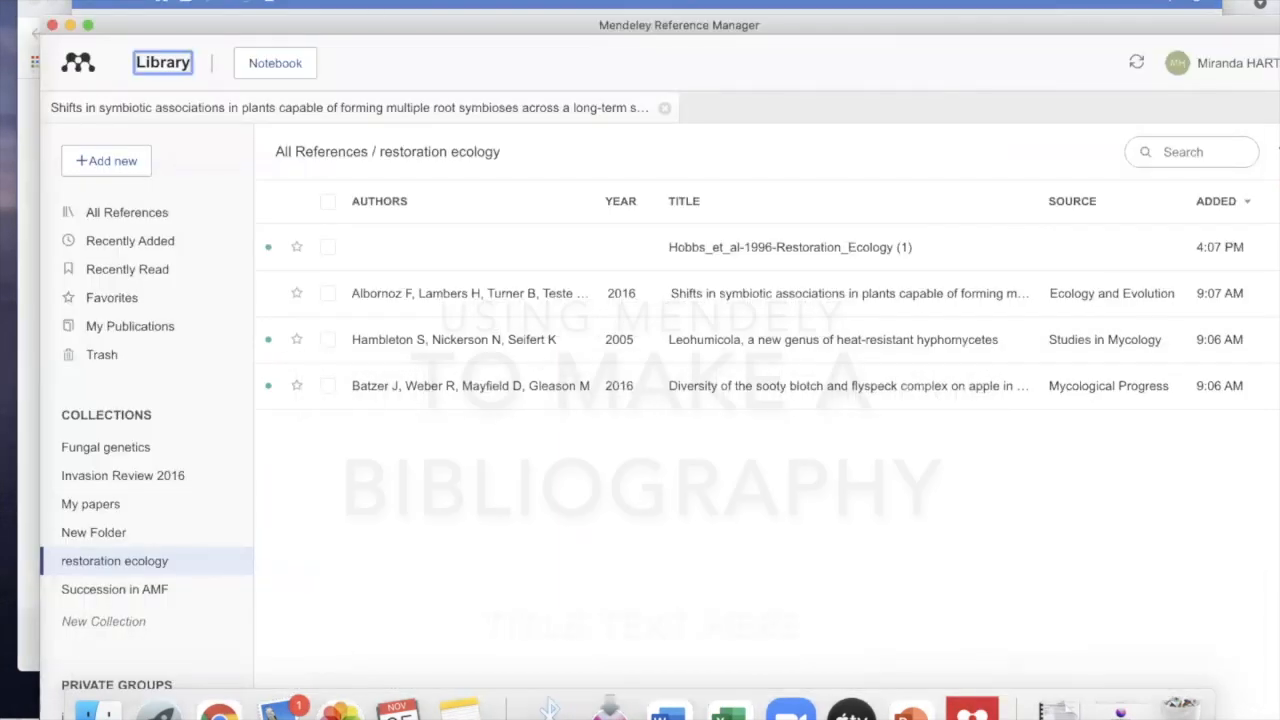
pyautogui.click(337, 3)
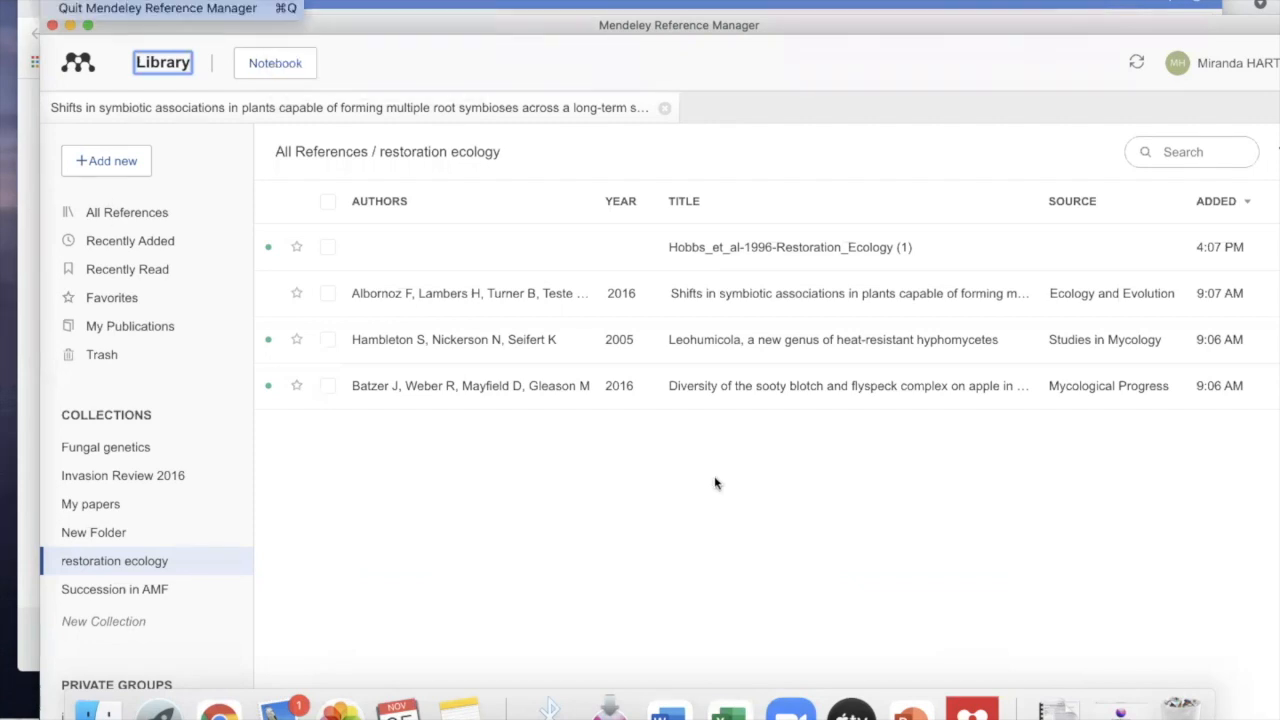
pyautogui.click(668, 712)
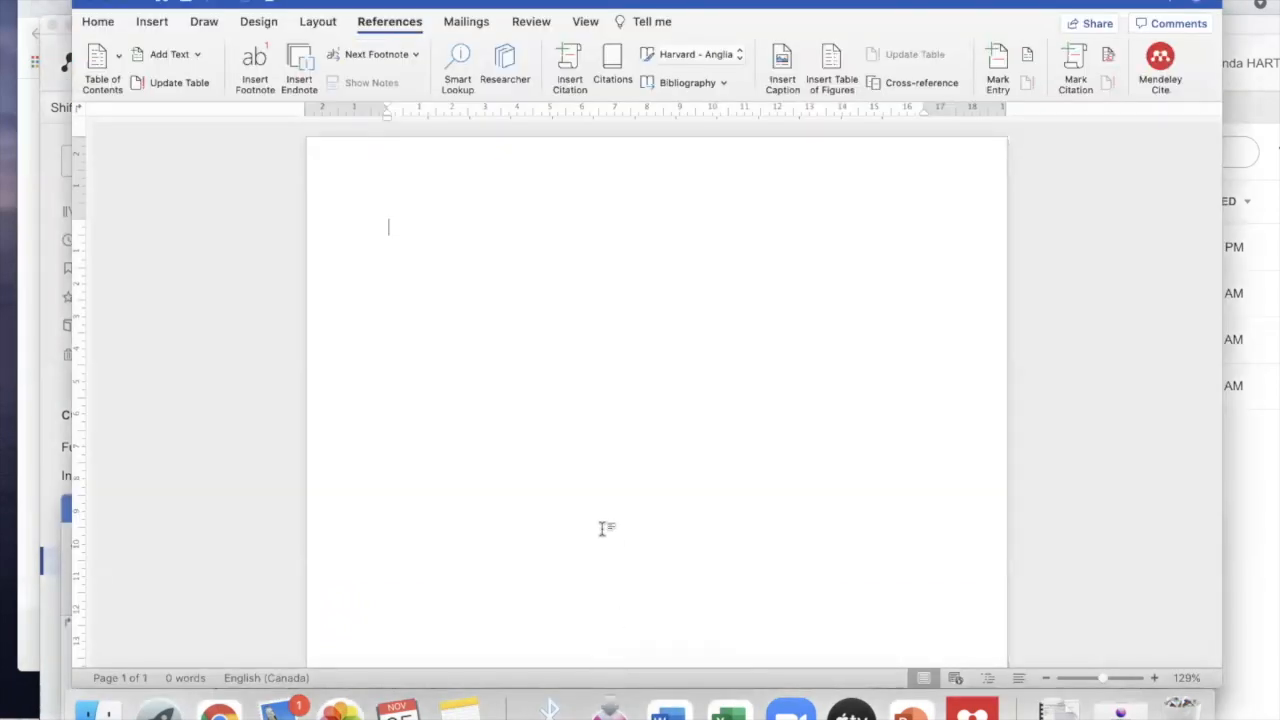
# - Enter the filler text "Blahgblakfdjklafdjs (" in the blank document and open Mendeley Cite
pyautogui.write('blahgbla')
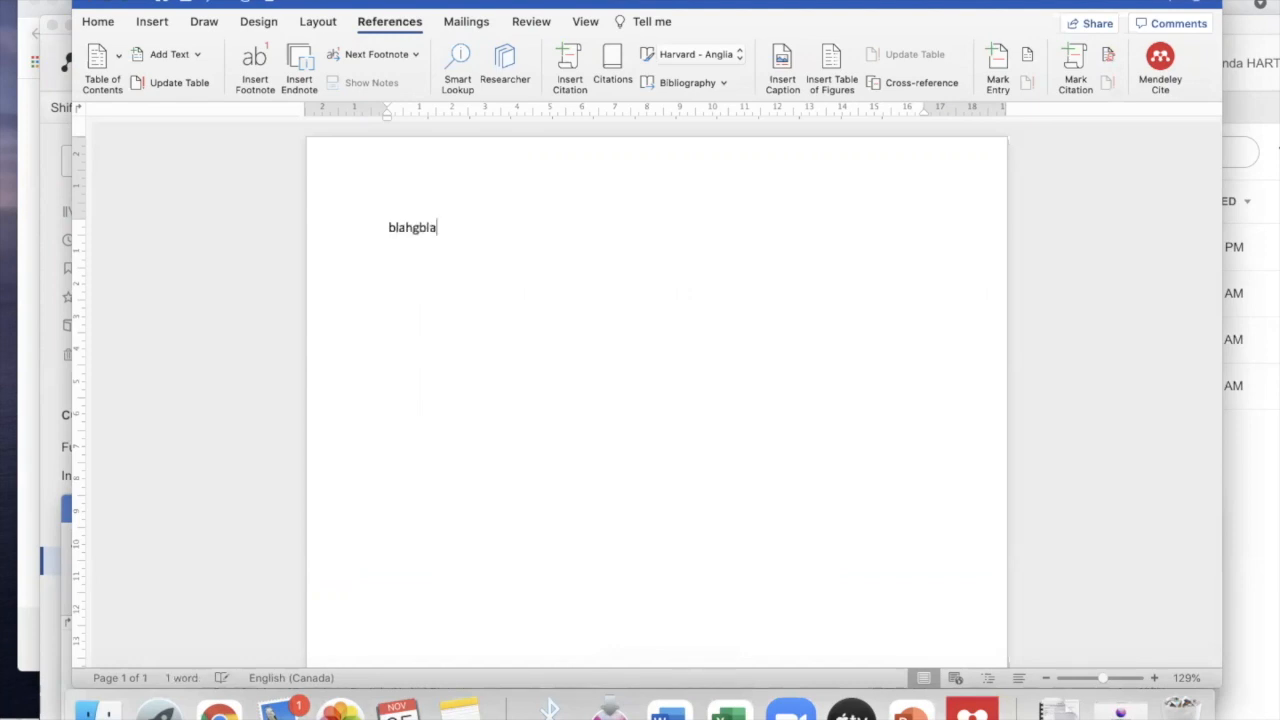
pyautogui.write('kfdjklafdjs (')
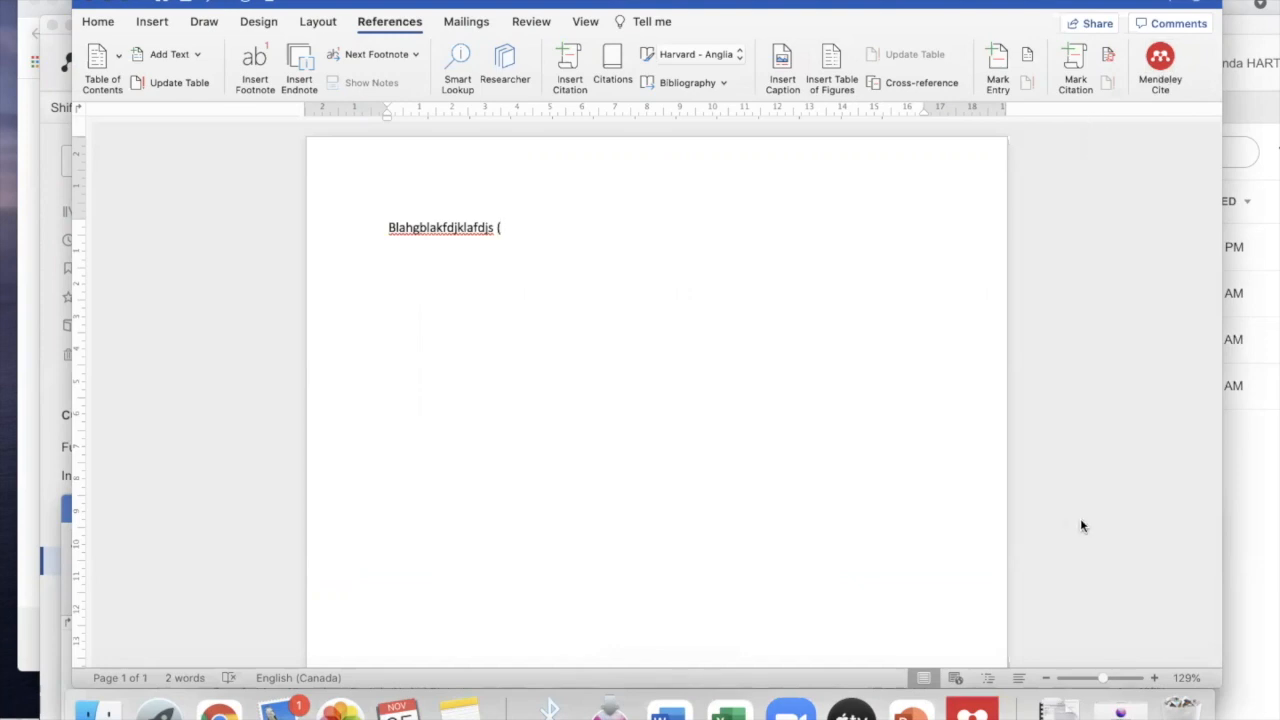
pyautogui.click(1158, 62)
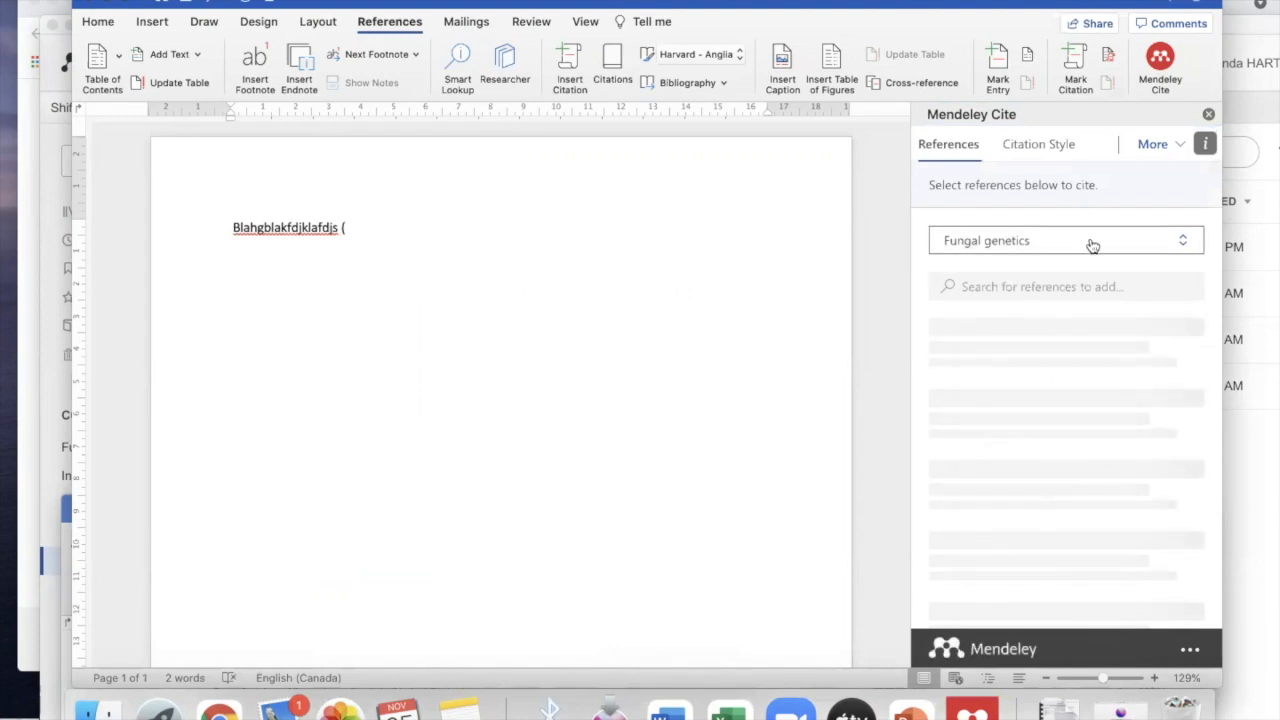
# - Try the restoration ecology collection as the reference source in Mendeley Cite, and switch to Invasion Review 2016
pyautogui.click(1092, 246)
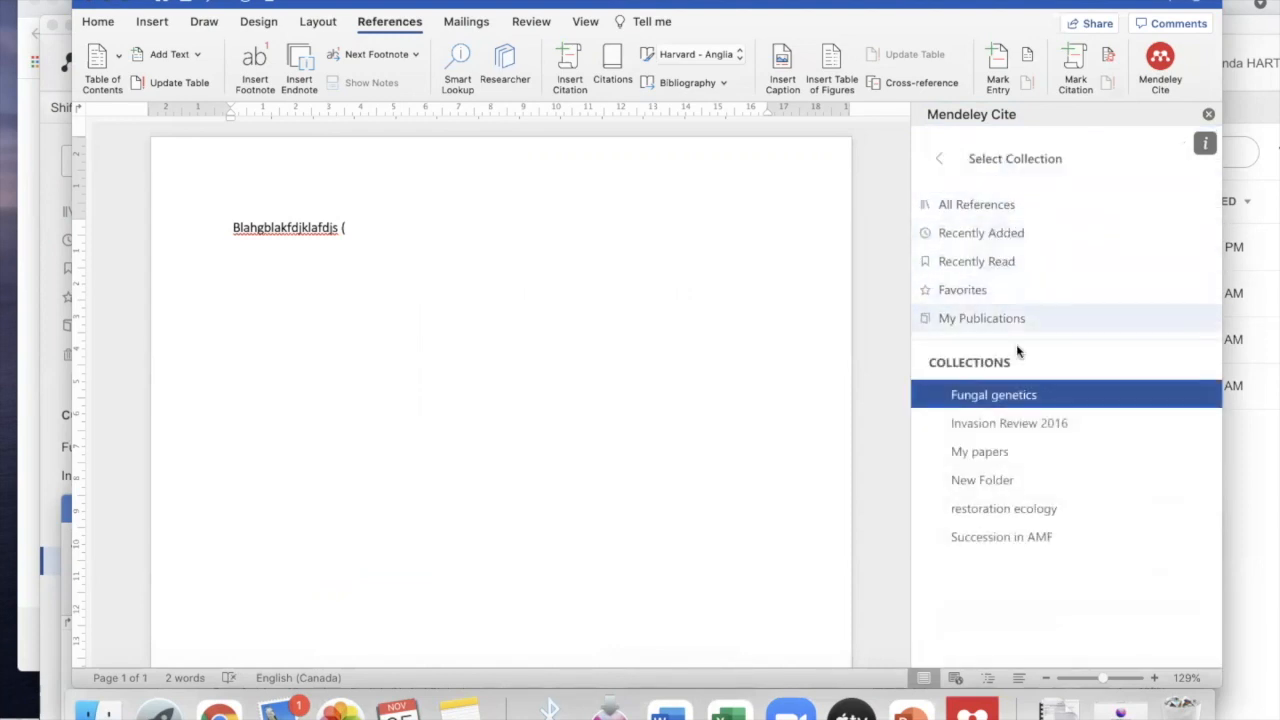
pyautogui.click(1003, 516)
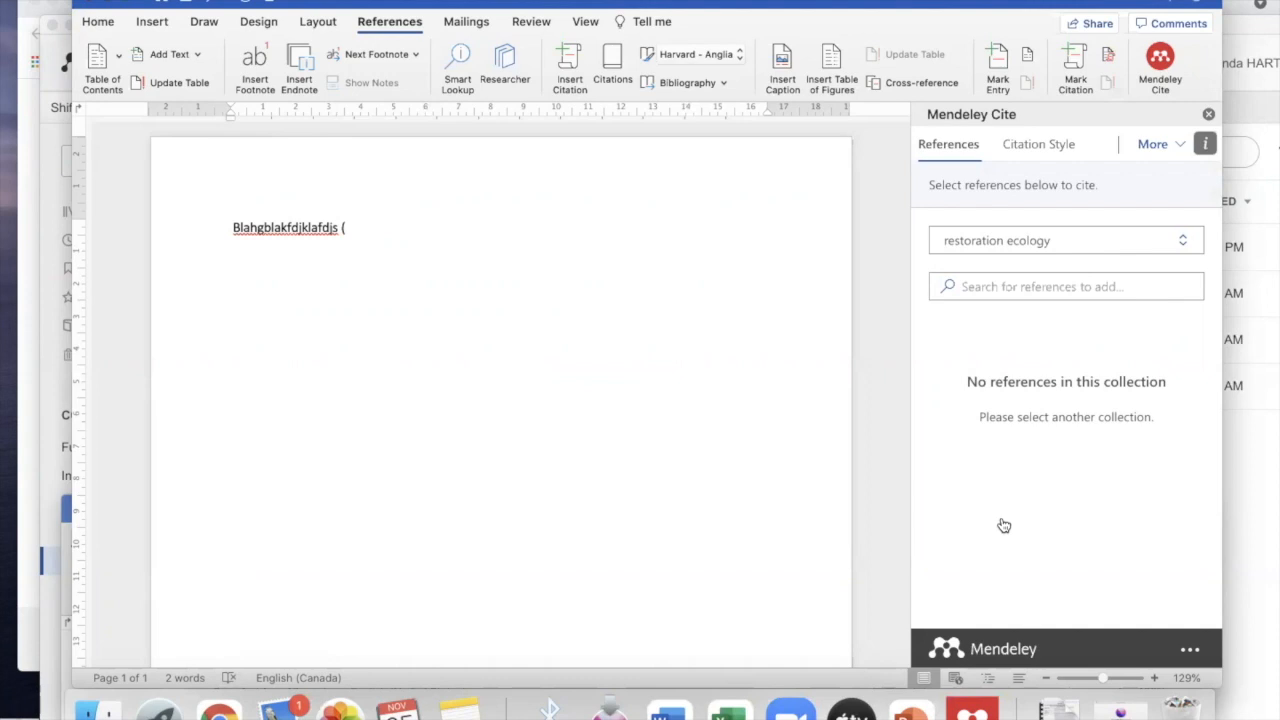
pyautogui.click(1185, 241)
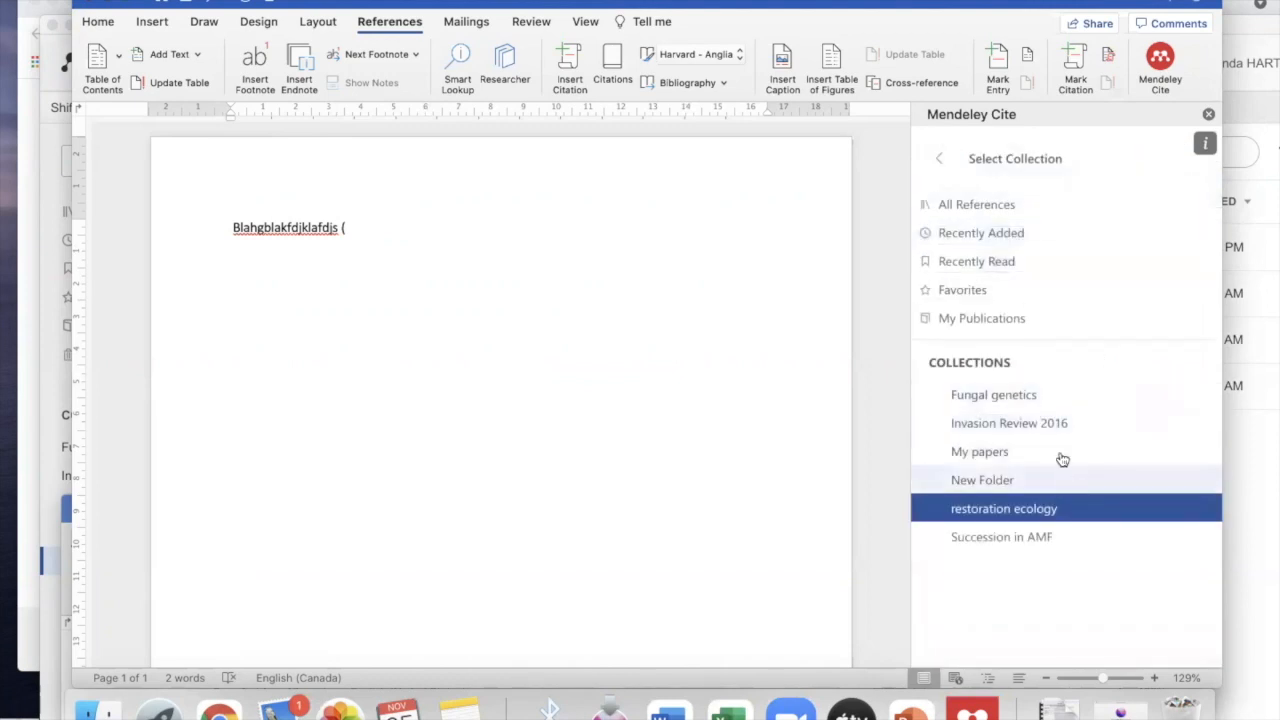
pyautogui.click(1029, 420)
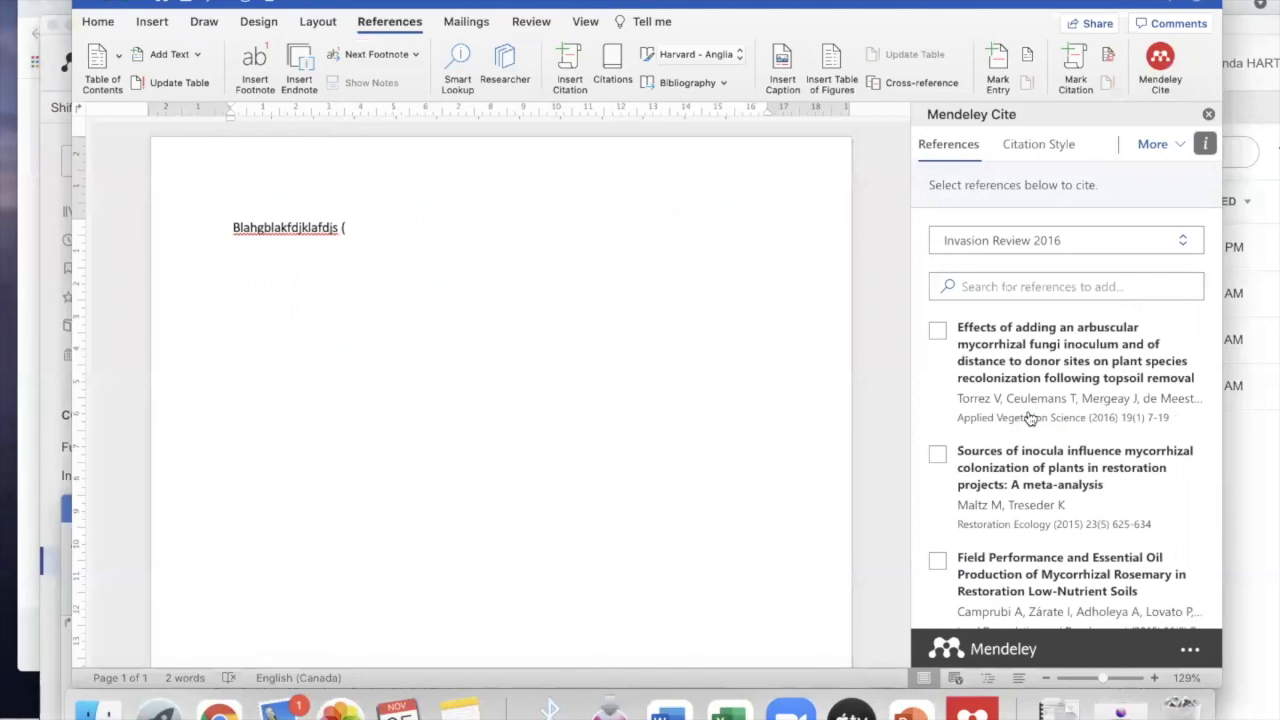
# - Find "Evaluation of commercial arbuscular mycorrhizal inoculants" in the collection and insert its citation at the end of the filler text
pyautogui.scroll(-10, 1045, 430)
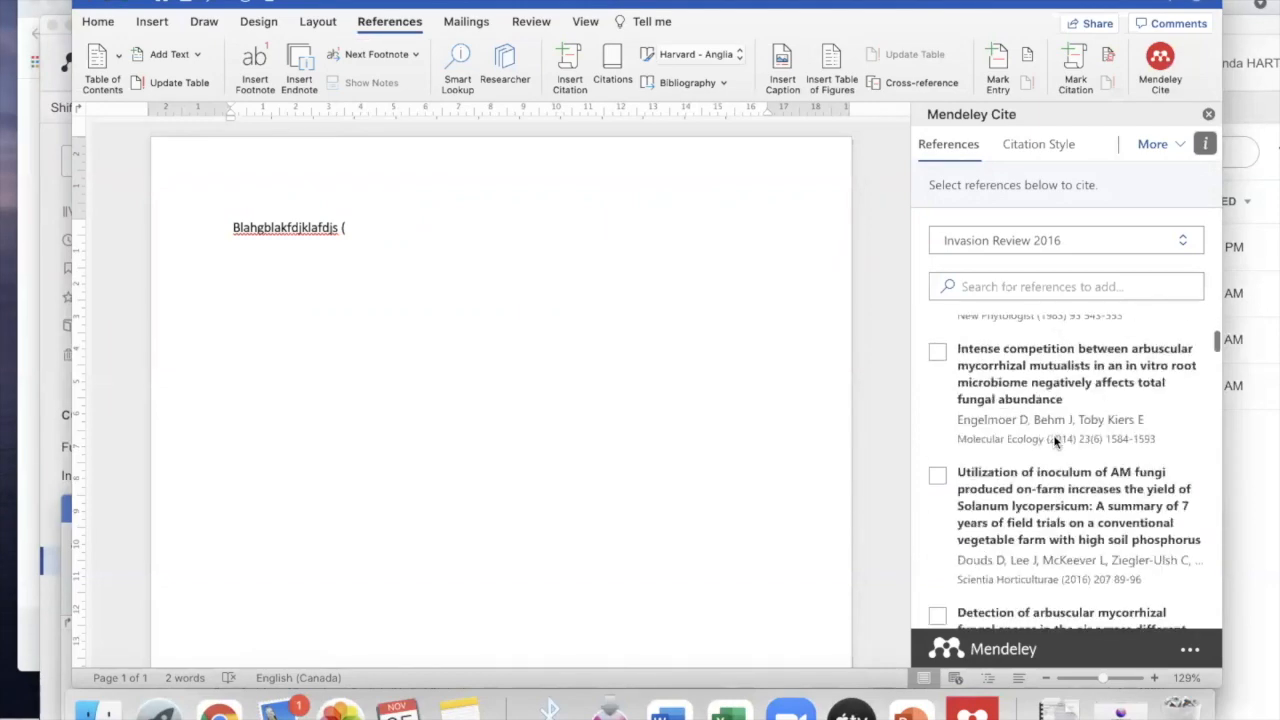
pyautogui.scroll(5, 1054, 437)
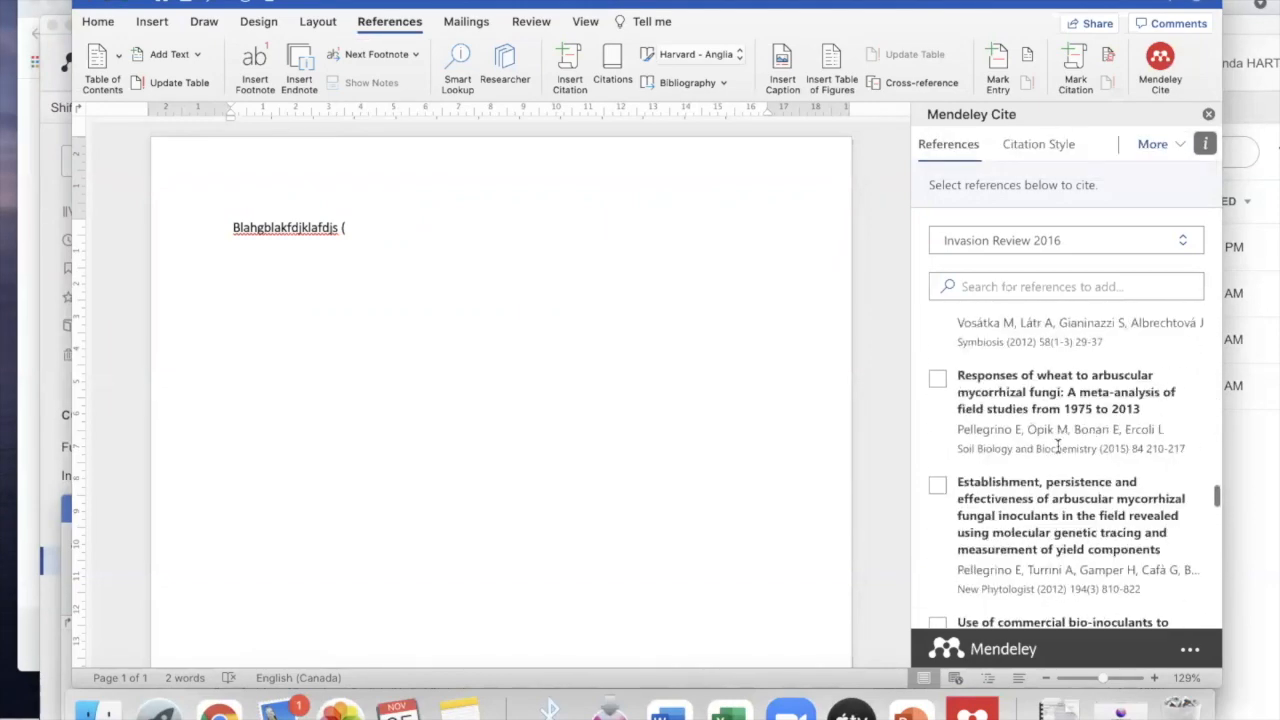
pyautogui.scroll(5, 1057, 441)
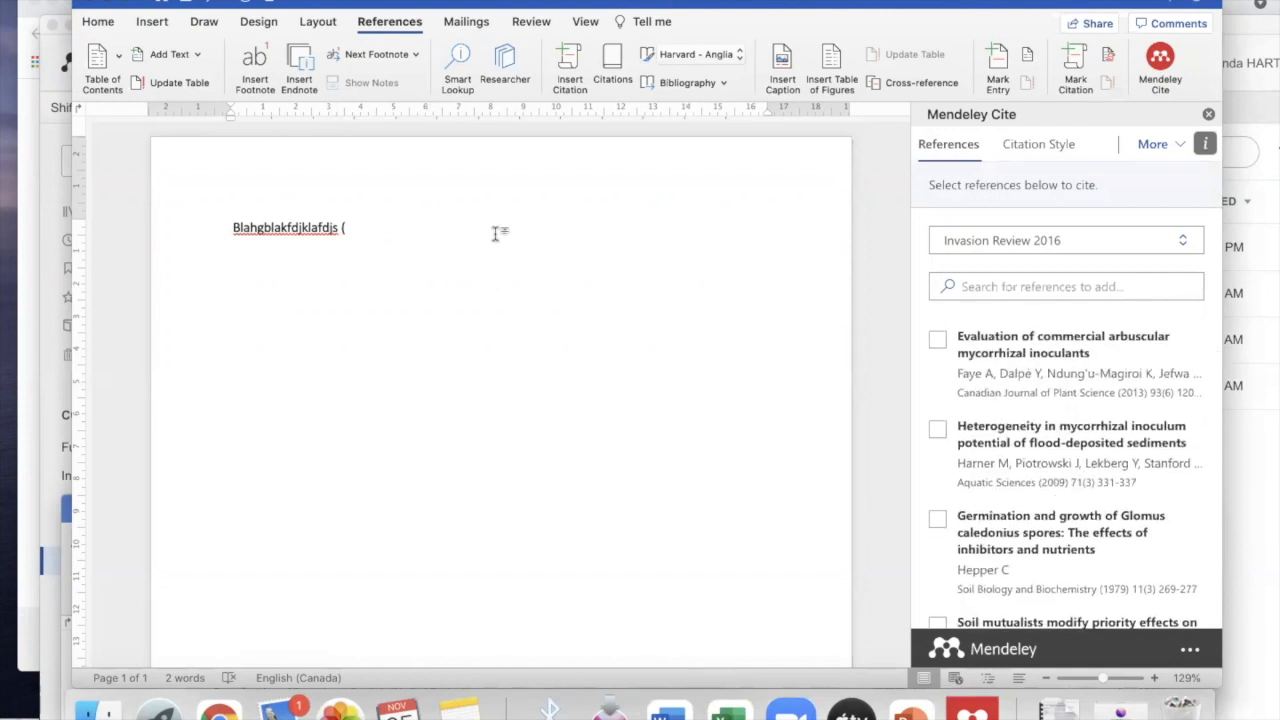
pyautogui.click(940, 342)
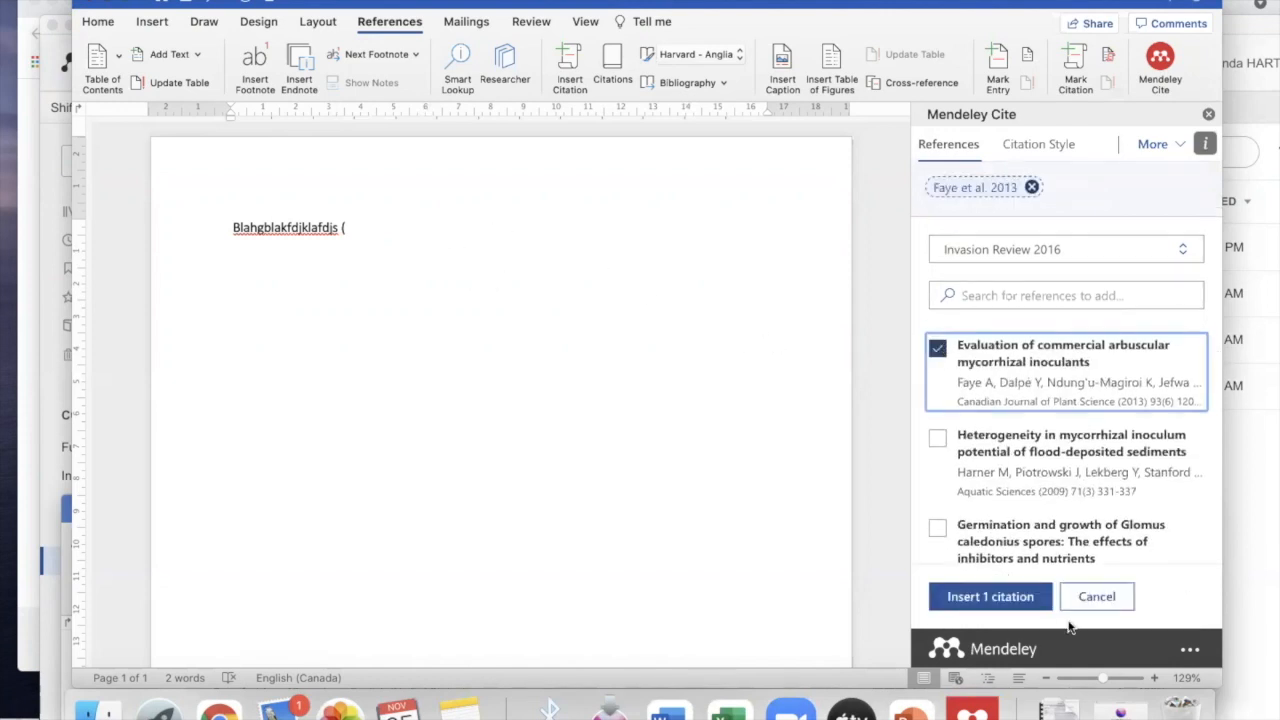
pyautogui.click(1007, 598)
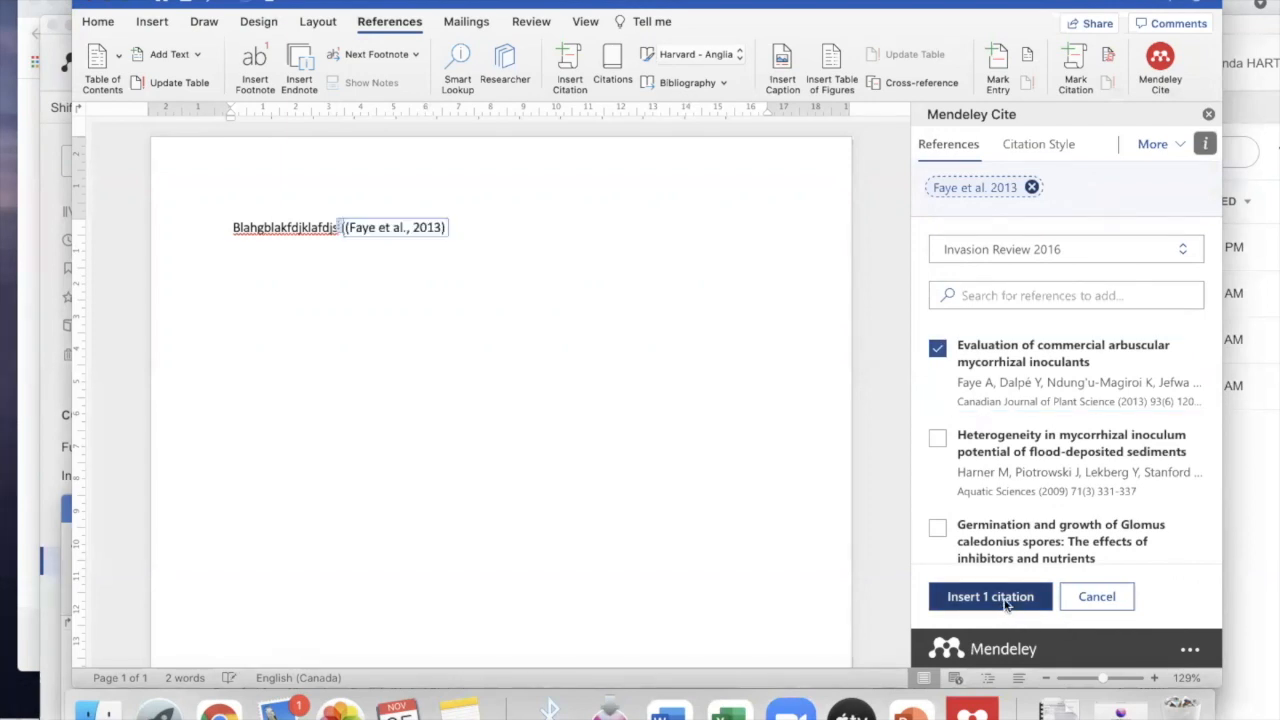
# - Add "fjdkfladjfdkl;fjda;fda" after the first citation and cite the 1979 paper "Germination and growth of Glomus caledonius spores"
pyautogui.click(493, 225)
pyautogui.write('fjdkfladjfdkl;fjda;fda')
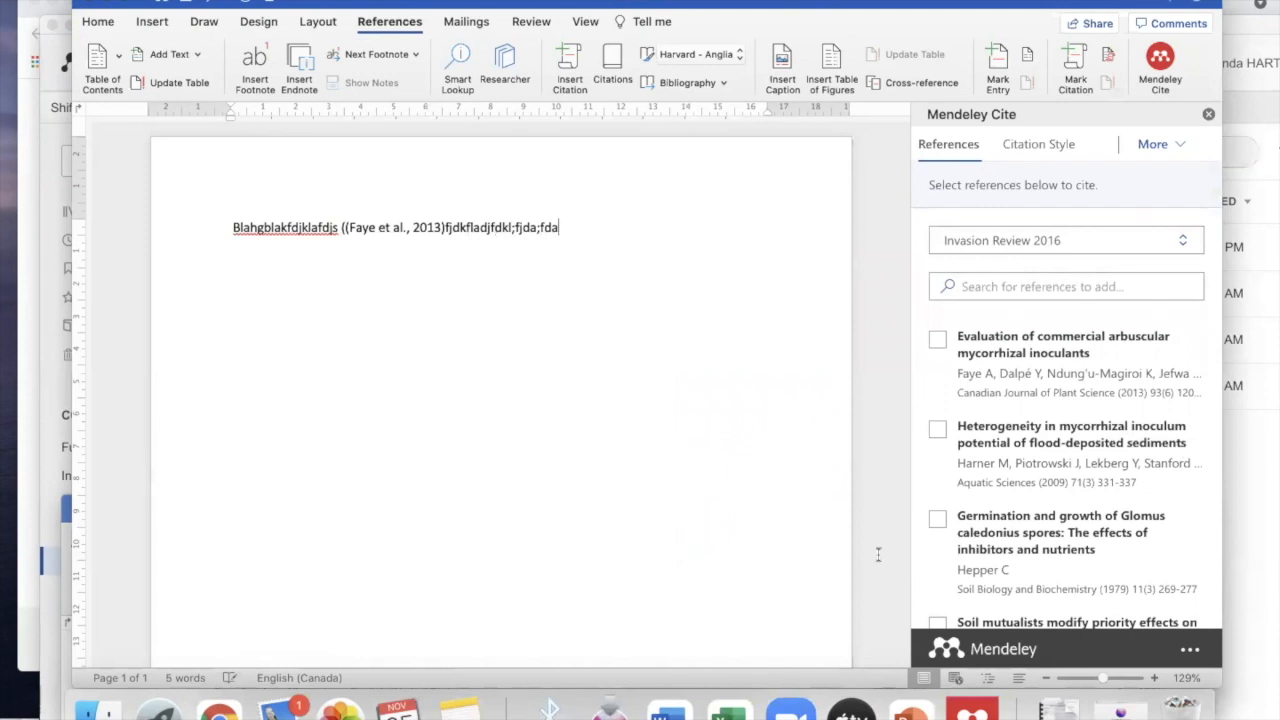
pyautogui.click(940, 522)
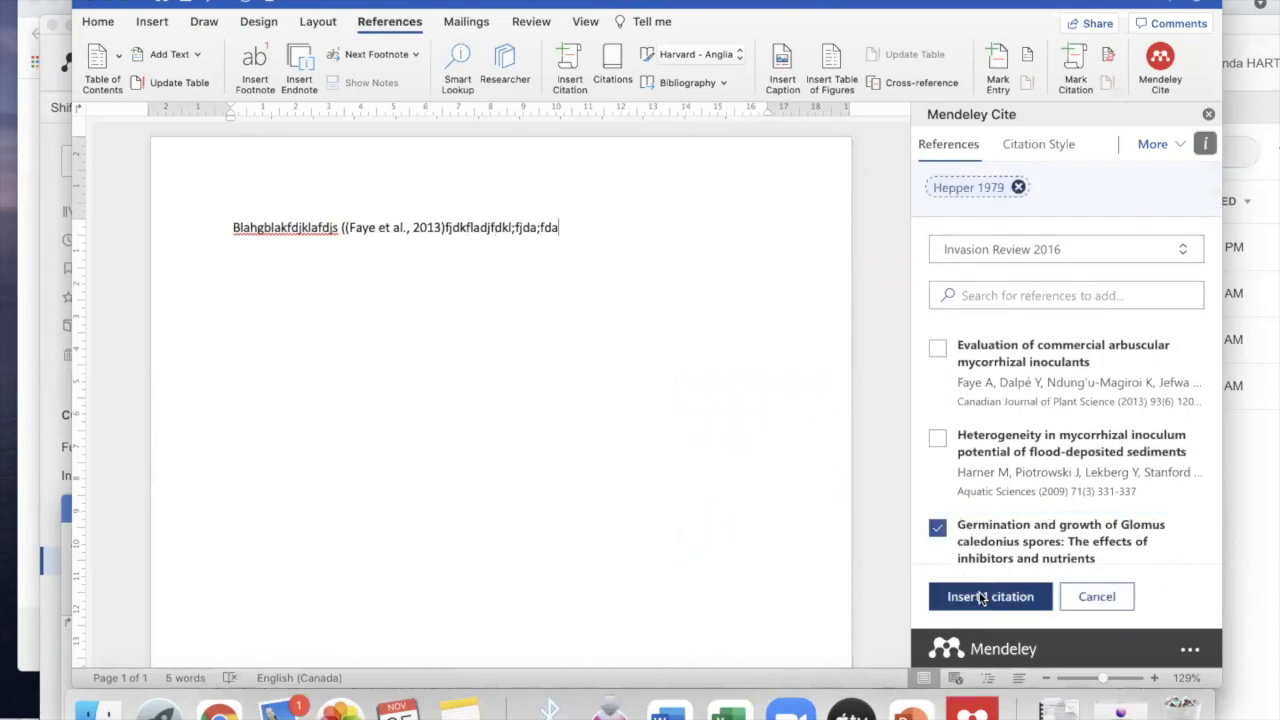
pyautogui.click(981, 597)
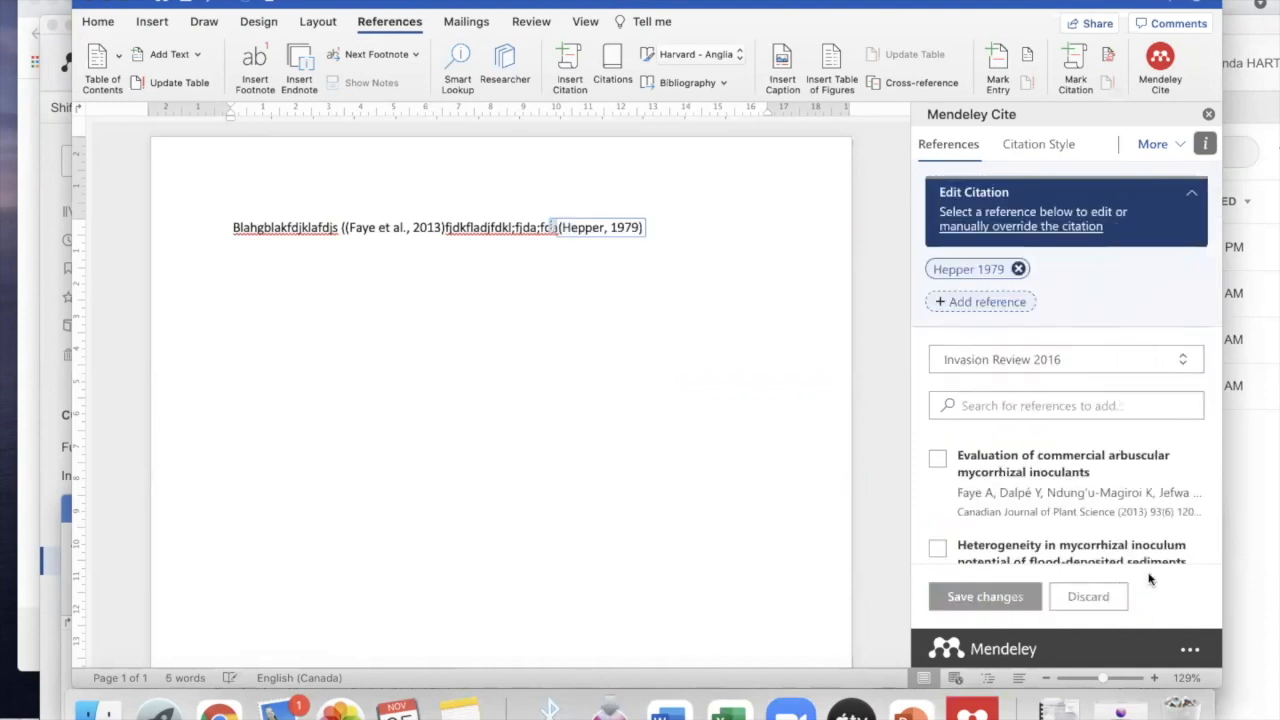
# - Continue the text with "fjdklfajdkal;fjkad" and cite the 2009 paper "Preferential allocation to beneficial symbiont with spatial structure maintains mycorrhizal mutualism"
pyautogui.click(697, 227)
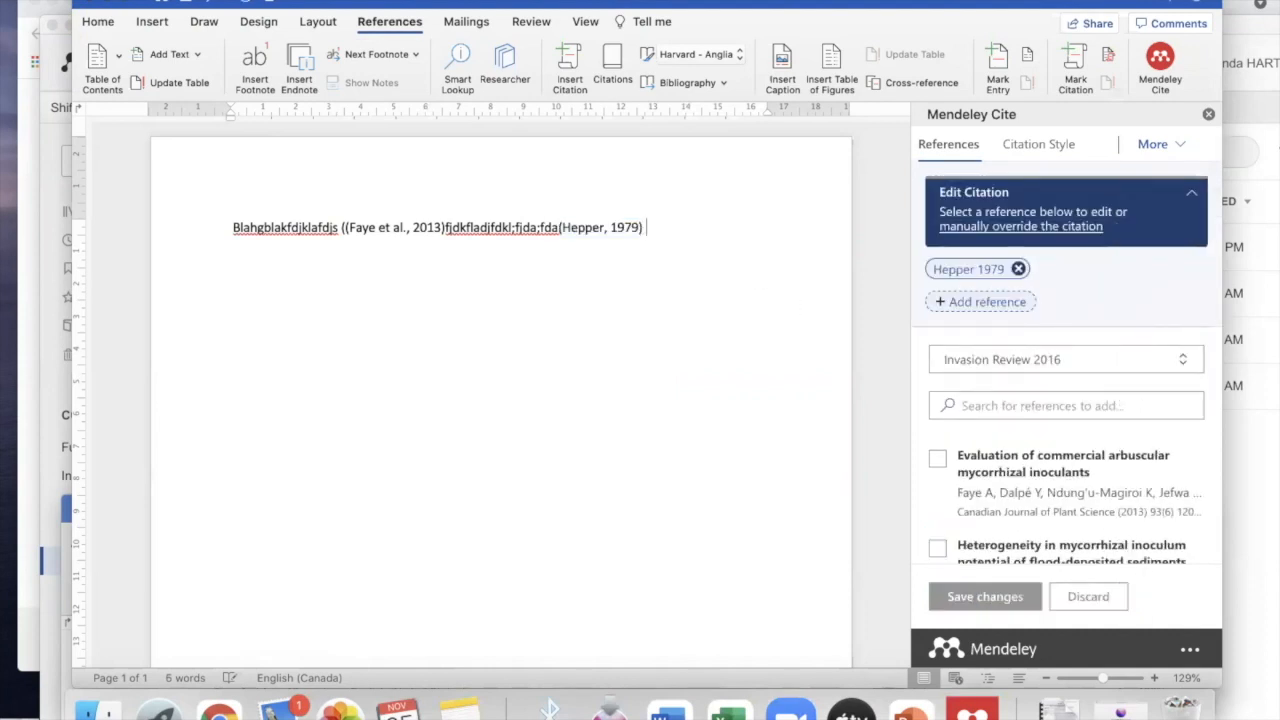
pyautogui.write('fjdklfajdkal;fjkad')
pyautogui.scroll(-10, 962, 522)
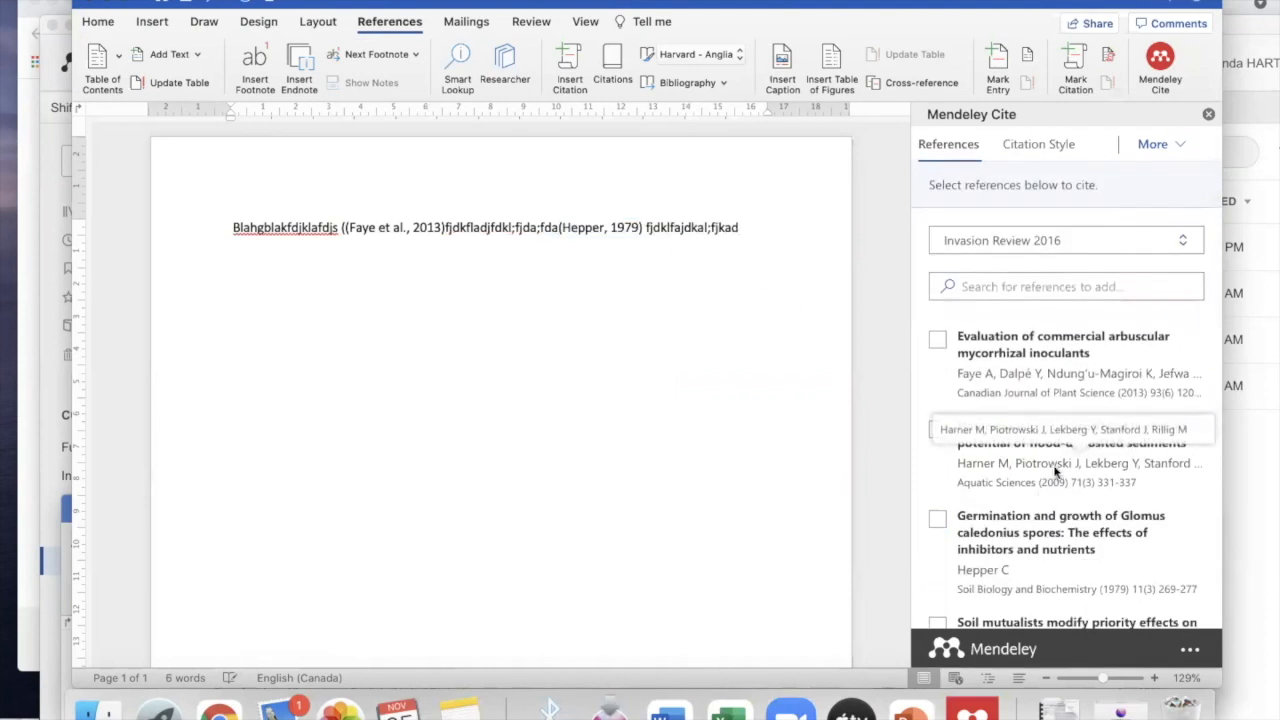
pyautogui.click(937, 477)
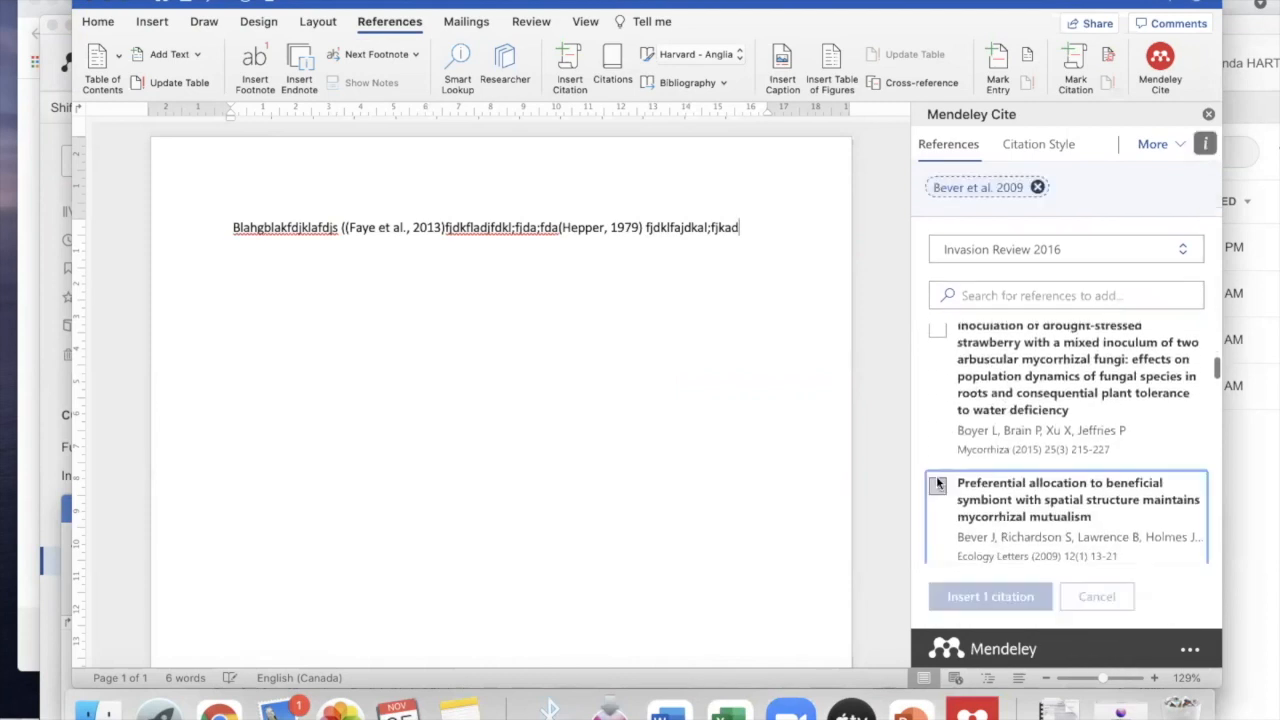
pyautogui.click(961, 597)
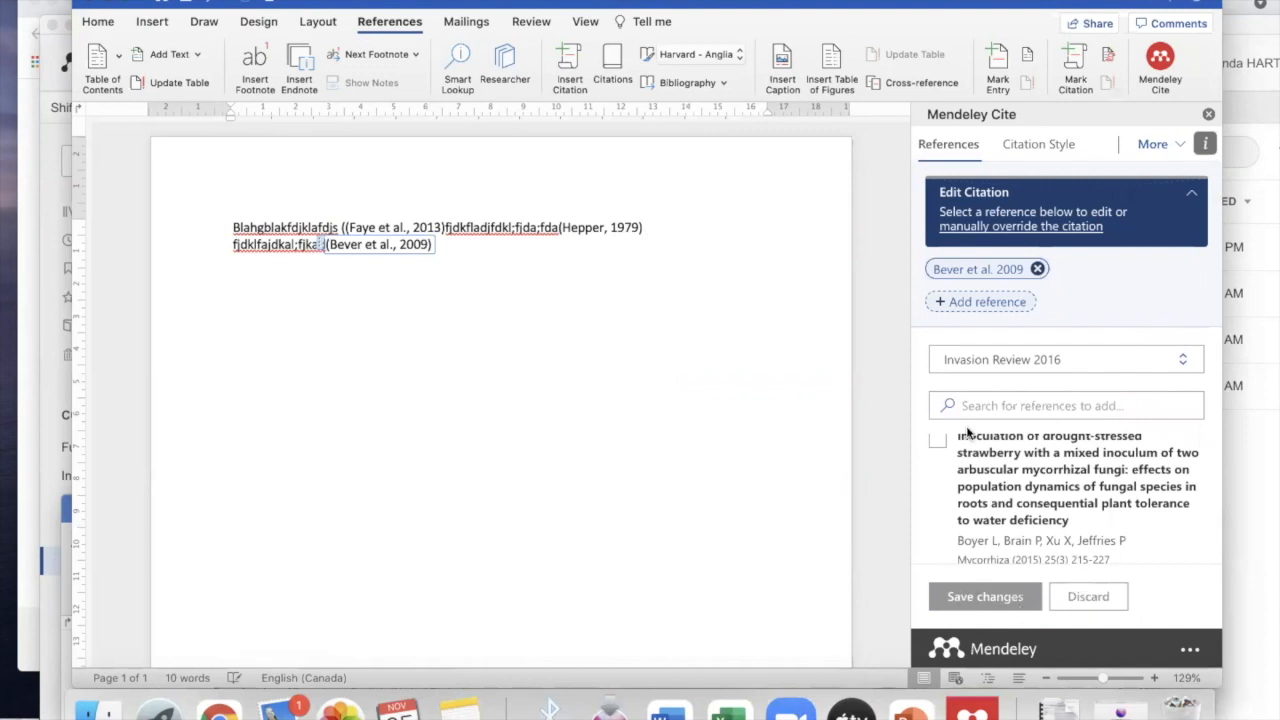
# - End the sentence with a period, leave blank lines below it and insert the Mendeley bibliography there
pyautogui.click(451, 244)
pyautogui.write('.')
pyautogui.press('Return')
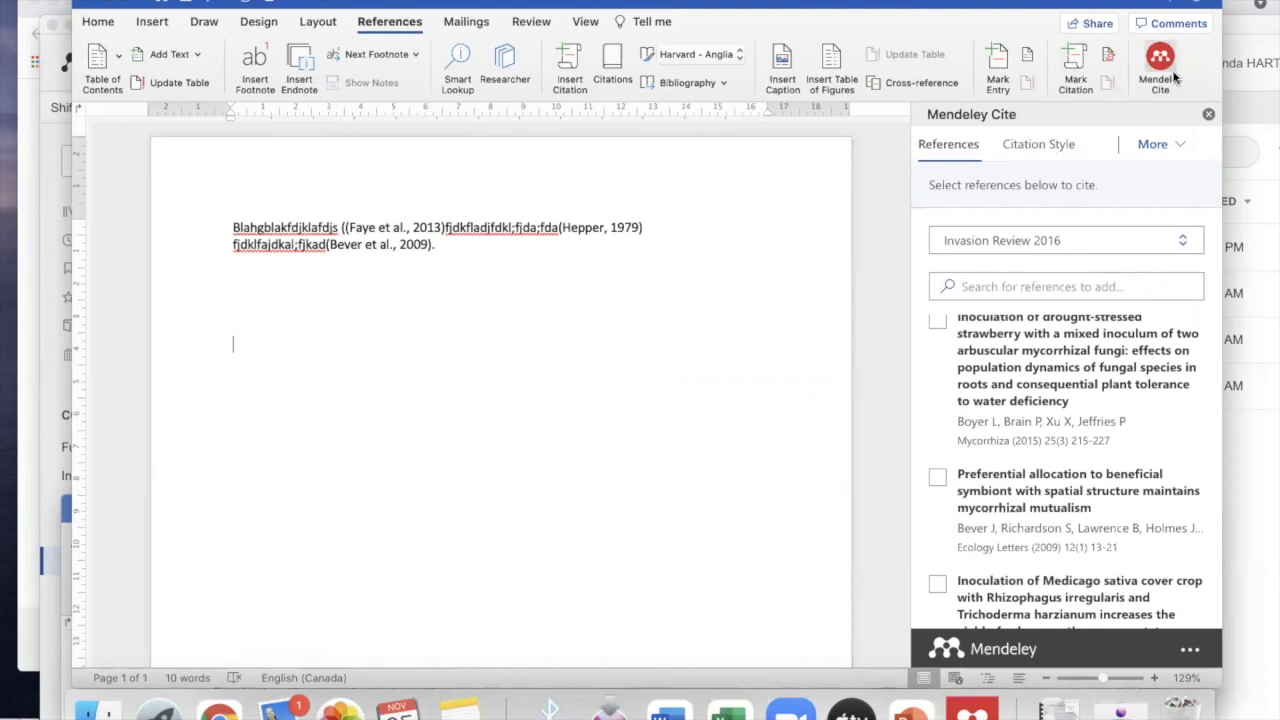
pyautogui.click(1184, 146)
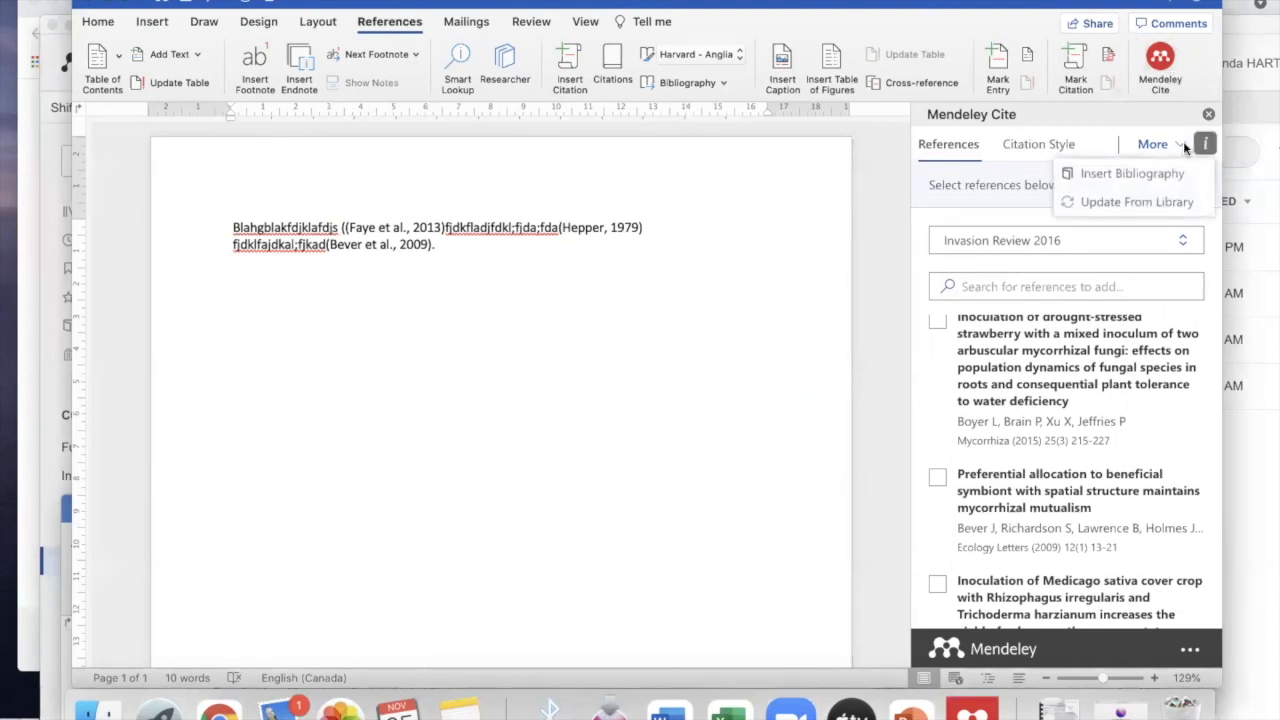
pyautogui.click(1143, 175)
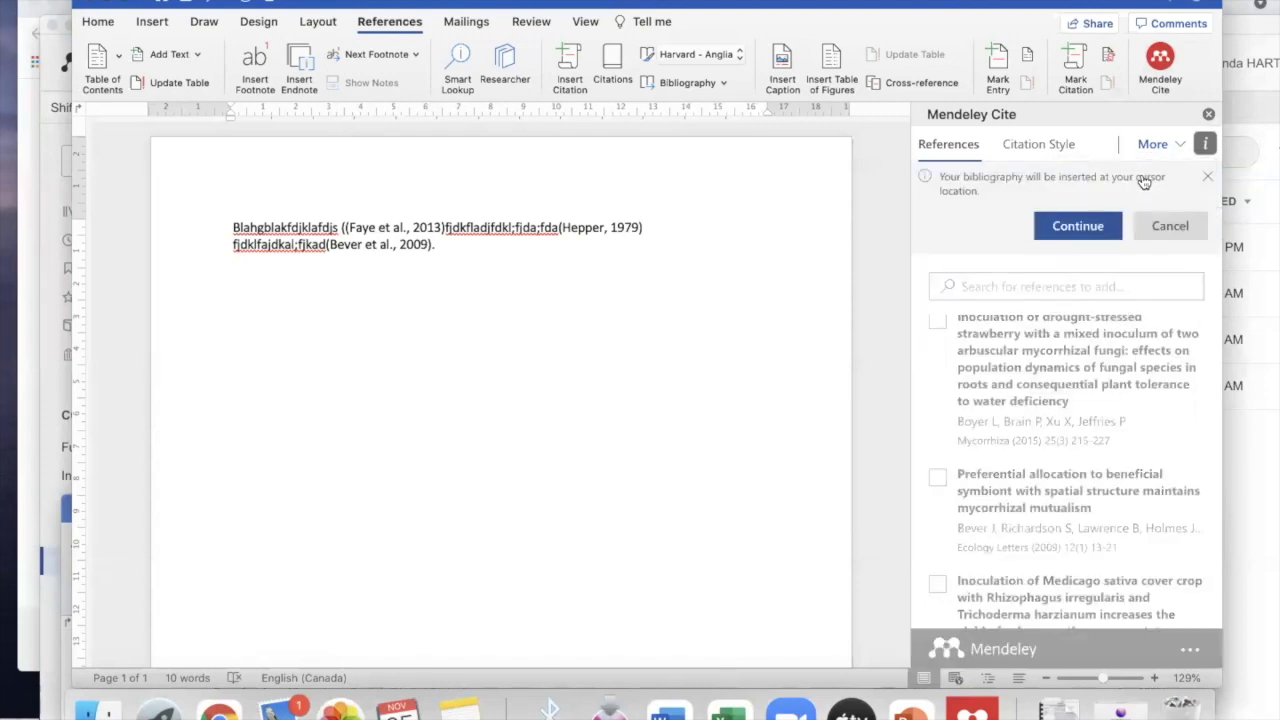
pyautogui.click(1076, 226)
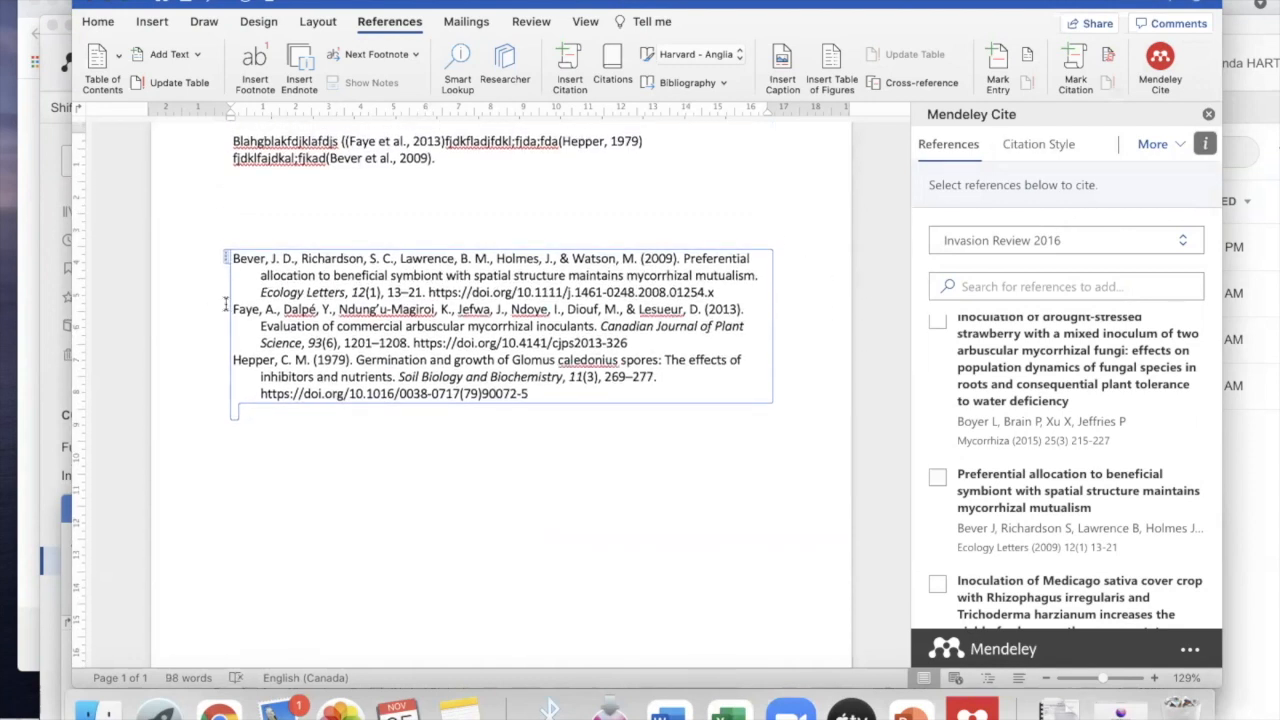
# - Search for the New Phytologist citation style and apply it to the document's citations and bibliography
pyautogui.click(1038, 148)
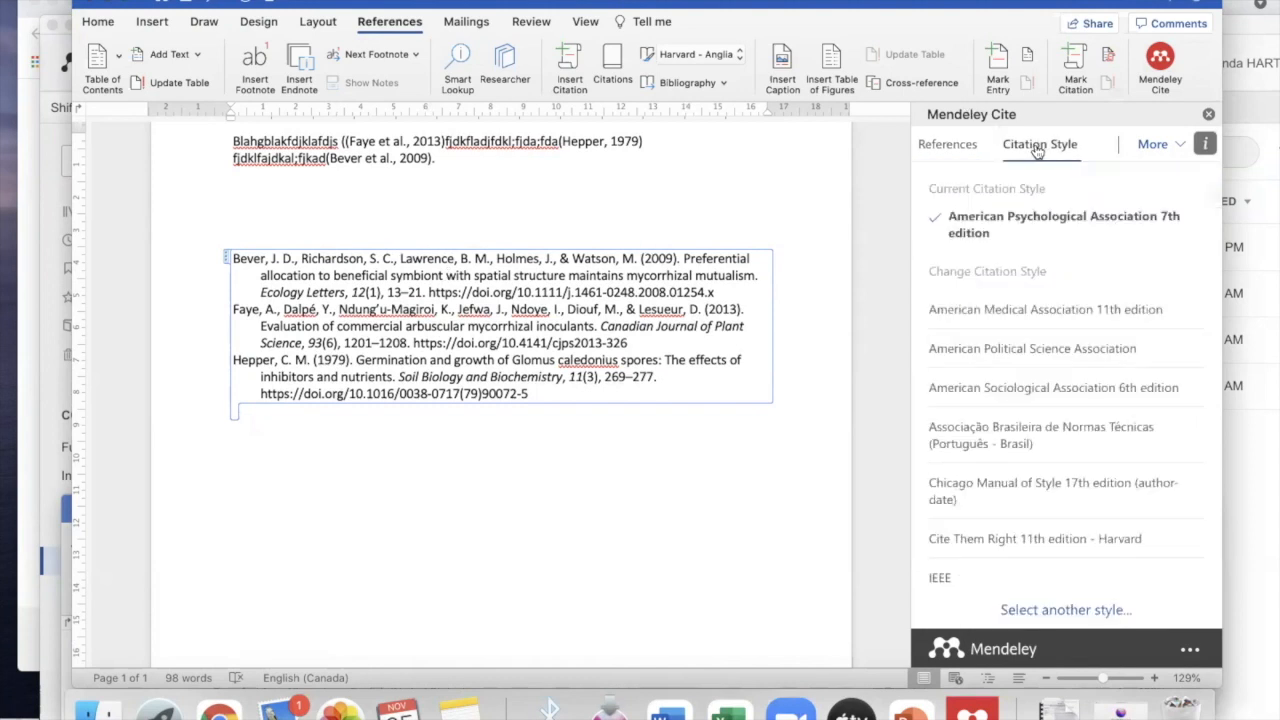
pyautogui.click(1064, 607)
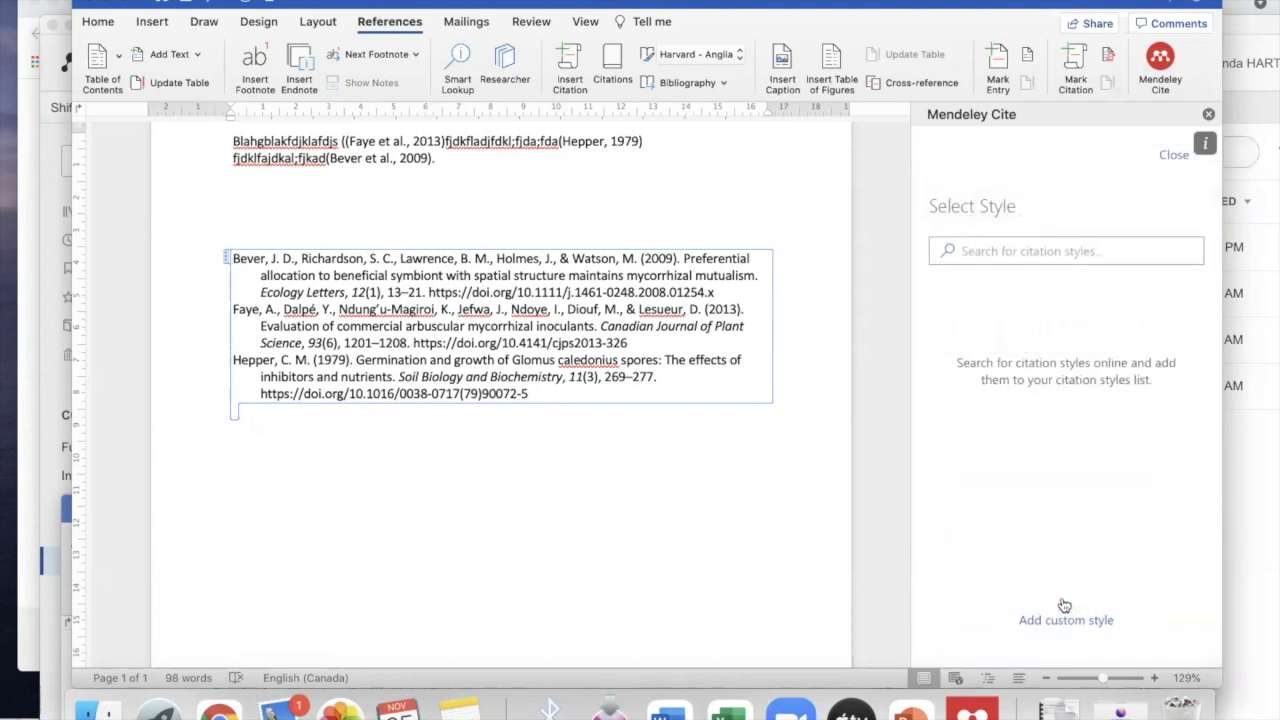
pyautogui.click(991, 252)
pyautogui.write('New Phytologist')
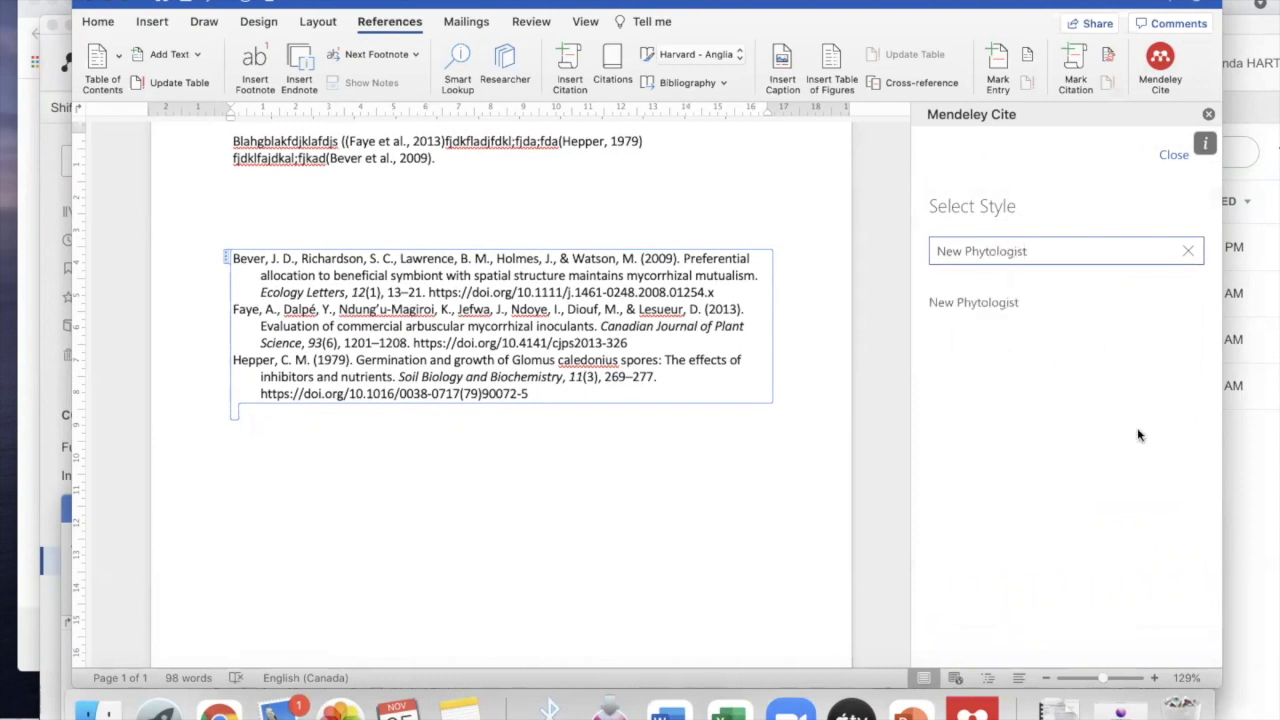
pyautogui.click(982, 304)
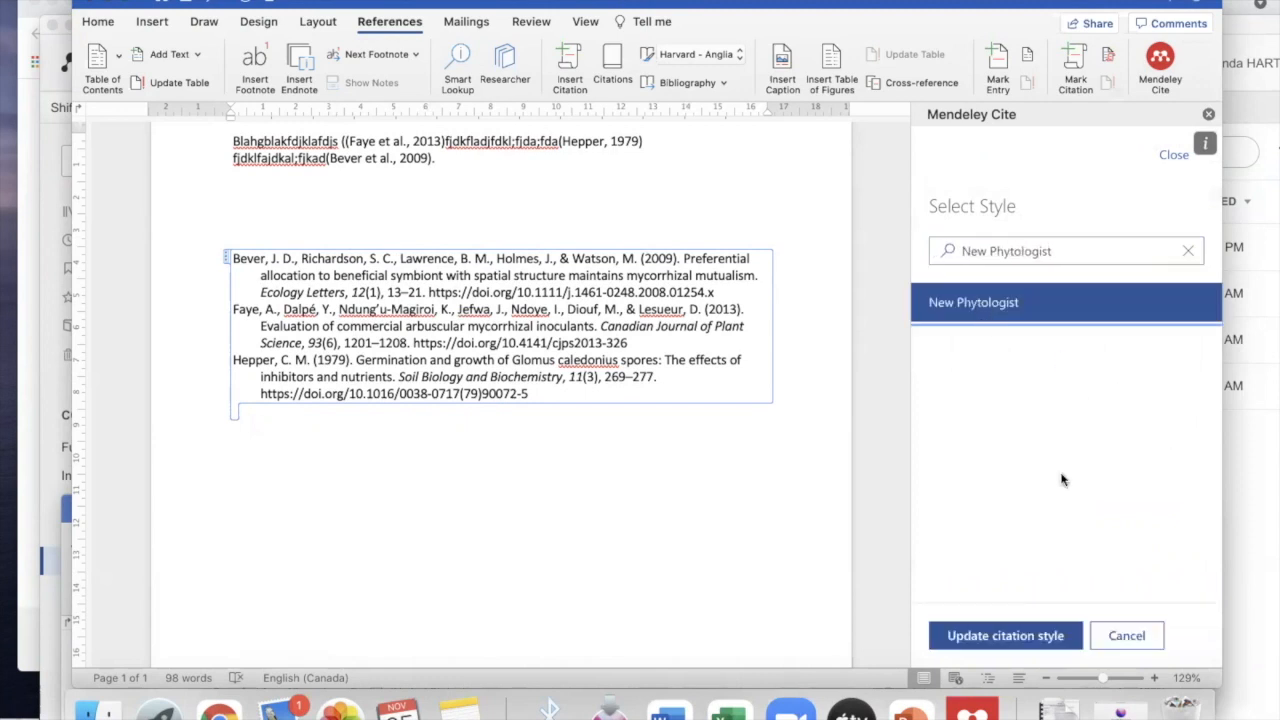
pyautogui.click(992, 630)
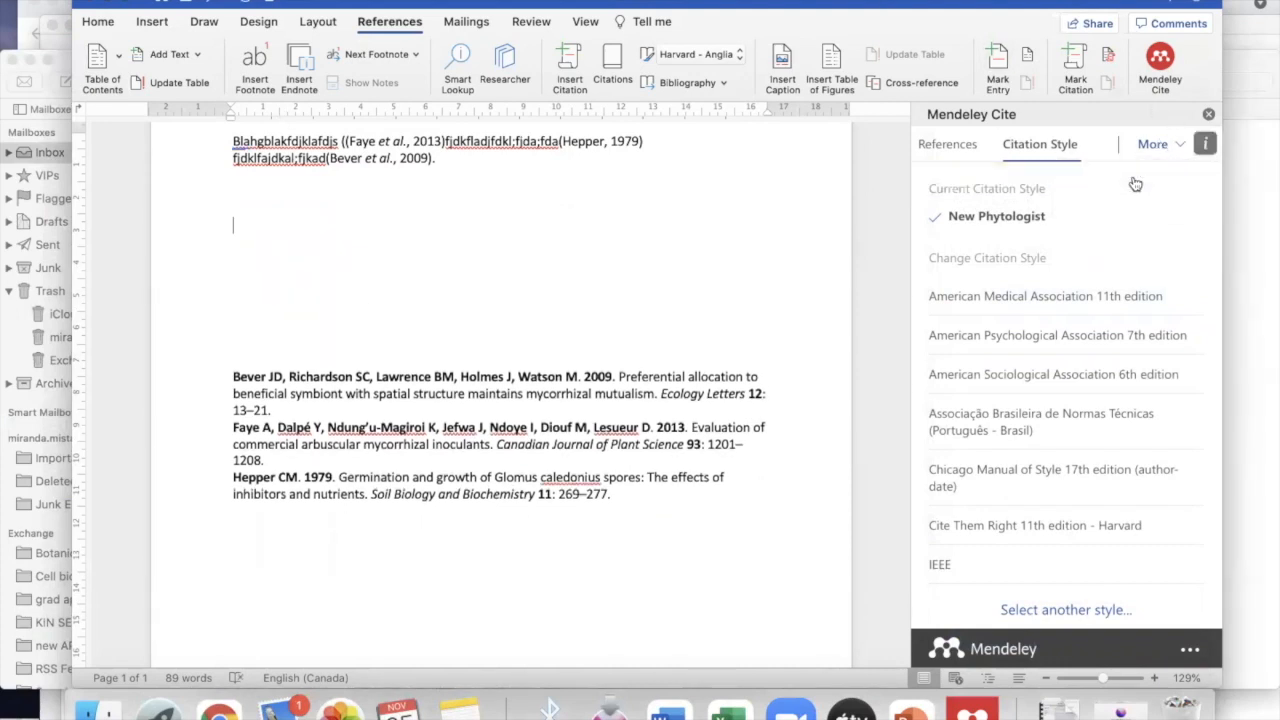
# - Insert another bibliography in the blank space above the existing one and review both lists with the cited text
pyautogui.click(1078, 226)
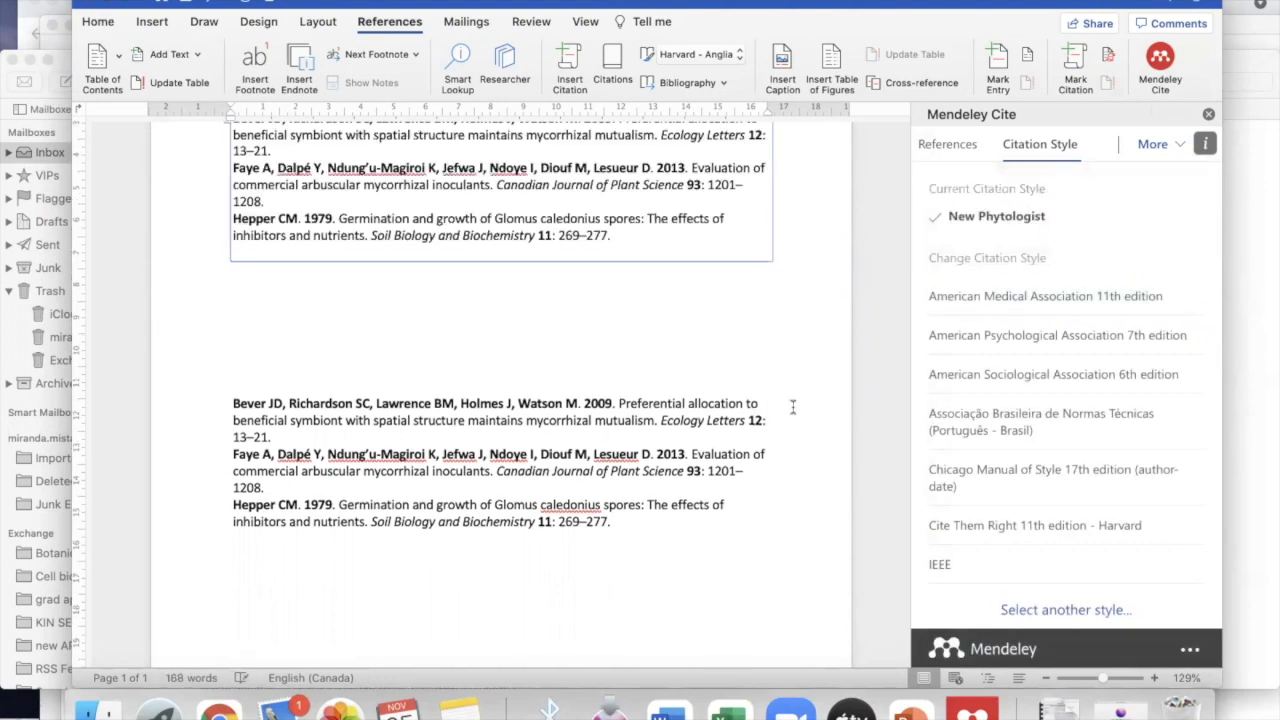
pyautogui.scroll(2, 790, 384)
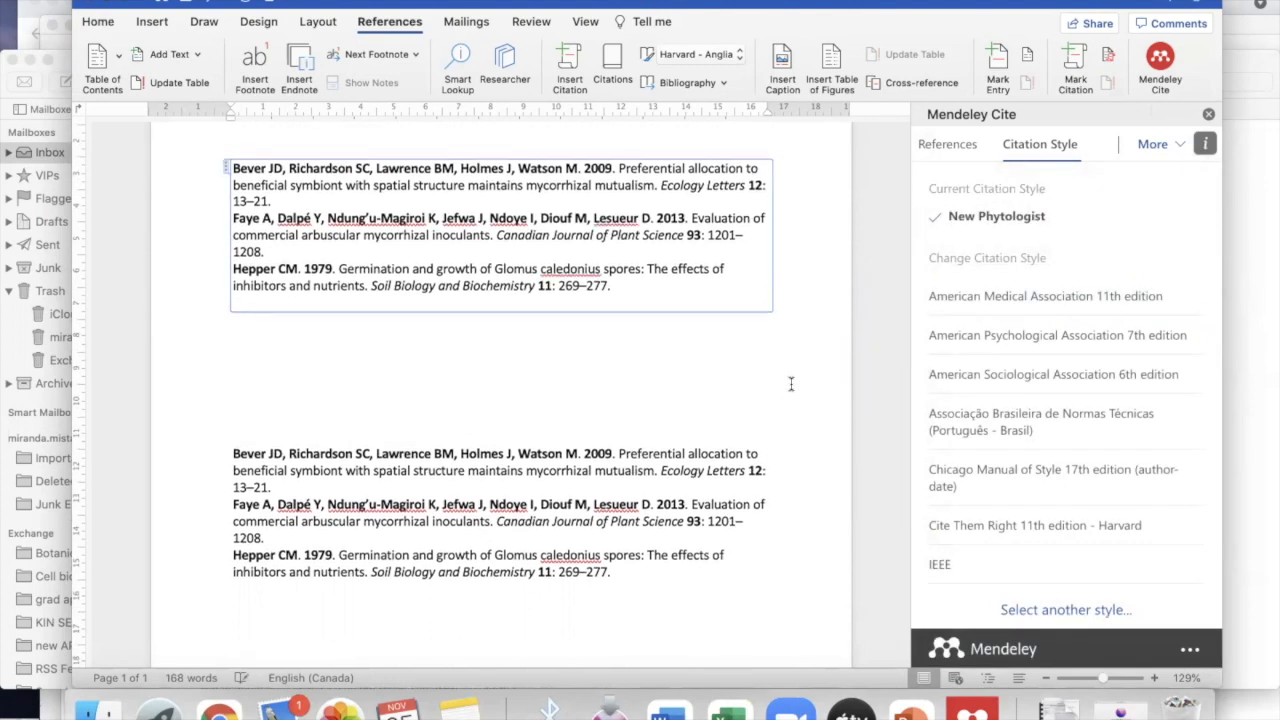
pyautogui.scroll(1, 788, 382)
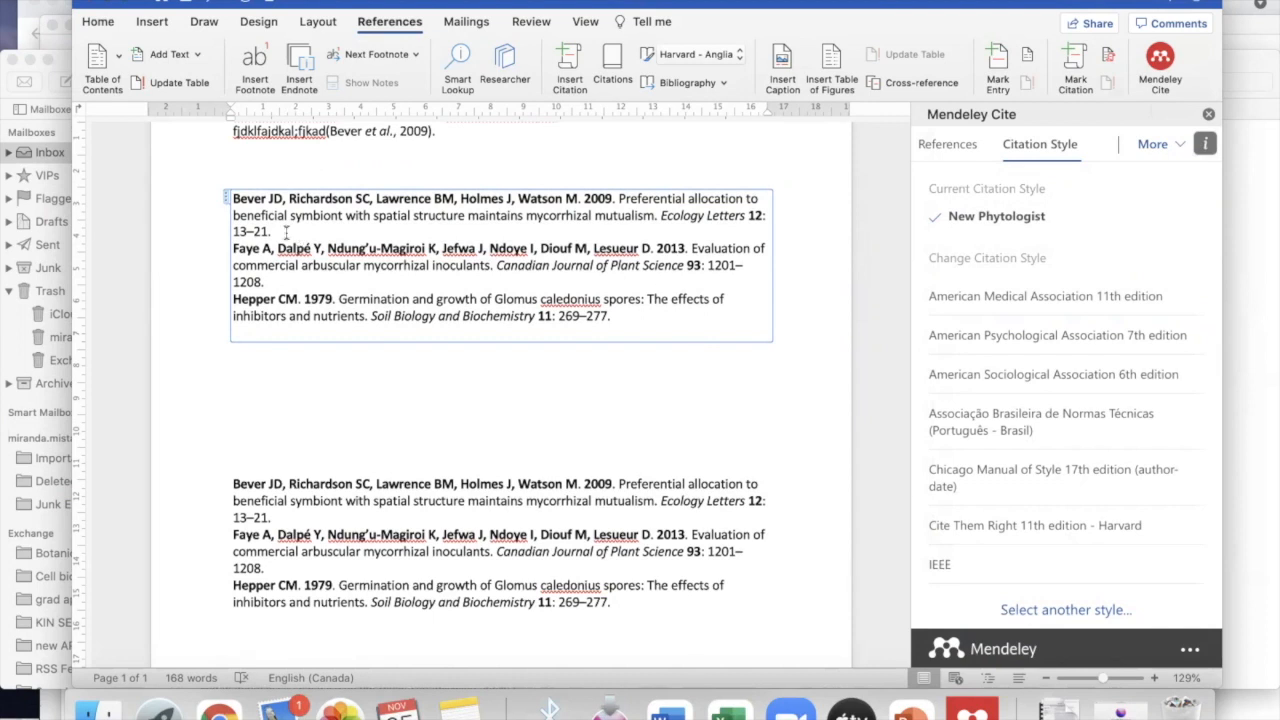
pyautogui.scroll(2, 286, 232)
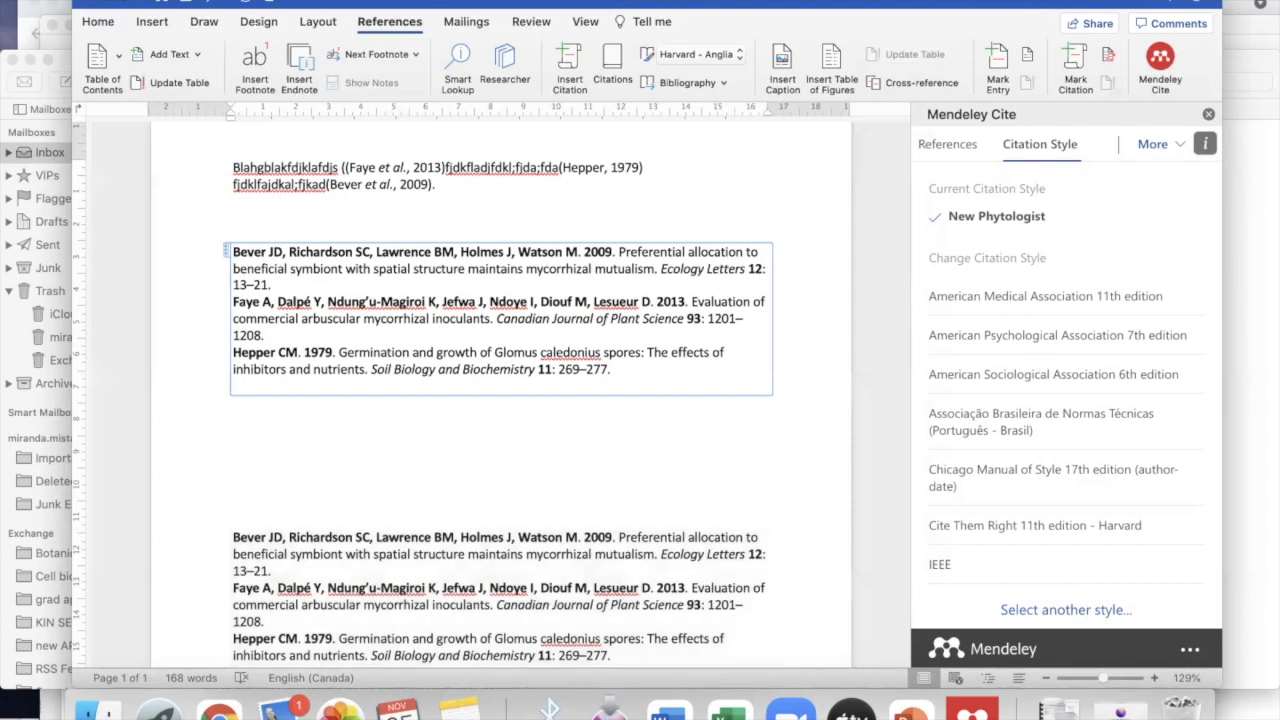
pyautogui.moveTo(528, 3); pyautogui.dragTo(571, 46)
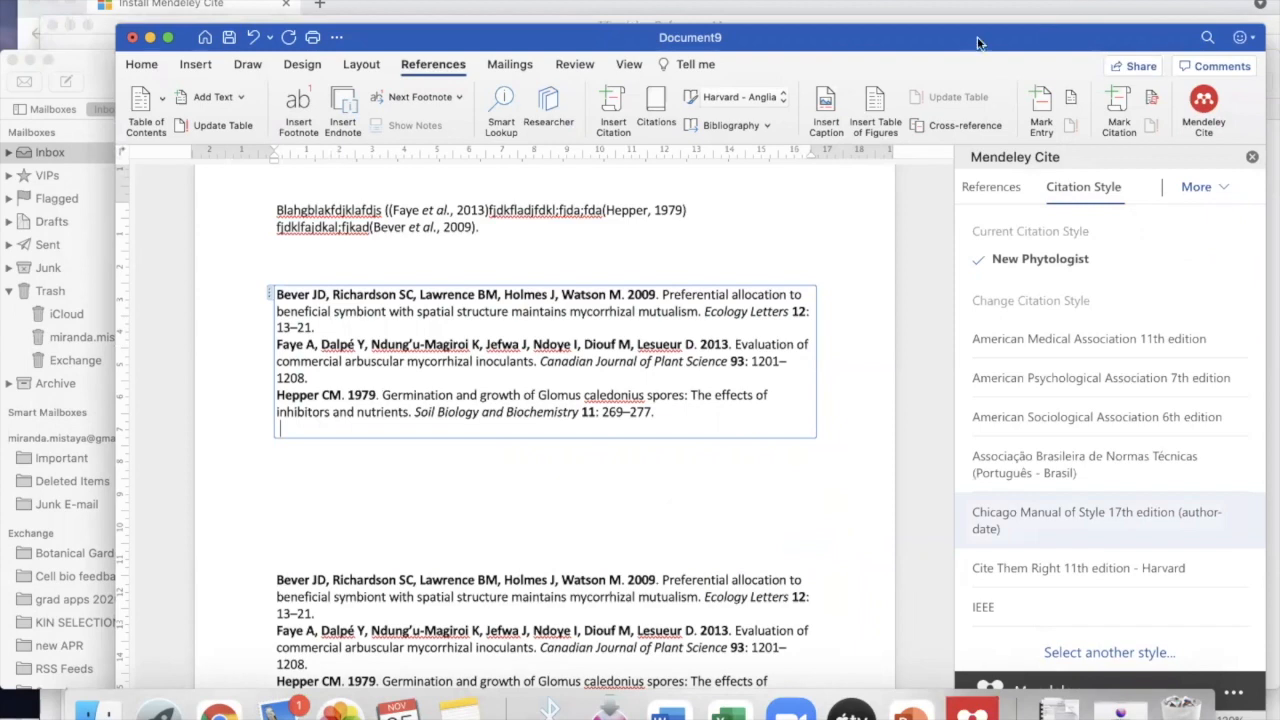
pyautogui.click(1073, 3)
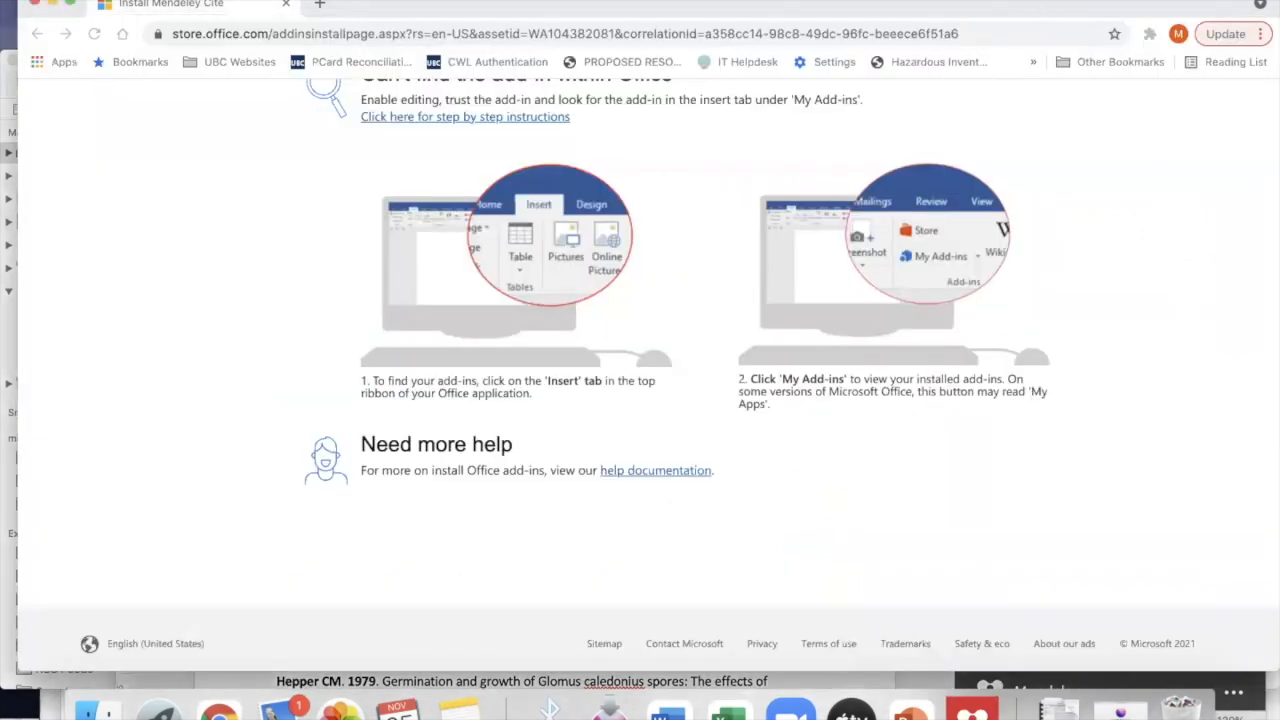
pyautogui.hotkey('ctrl', 'alt', 'Down')
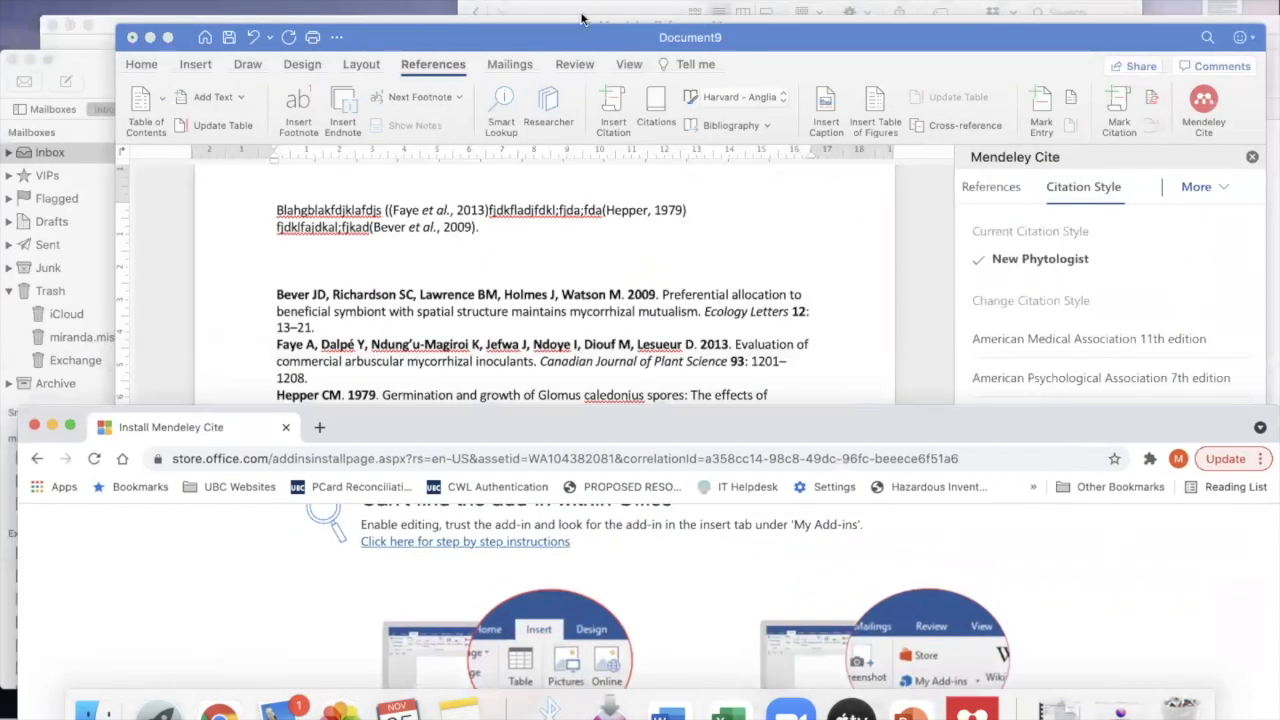
pyautogui.moveTo(573, 29); pyautogui.dragTo(529, 0)
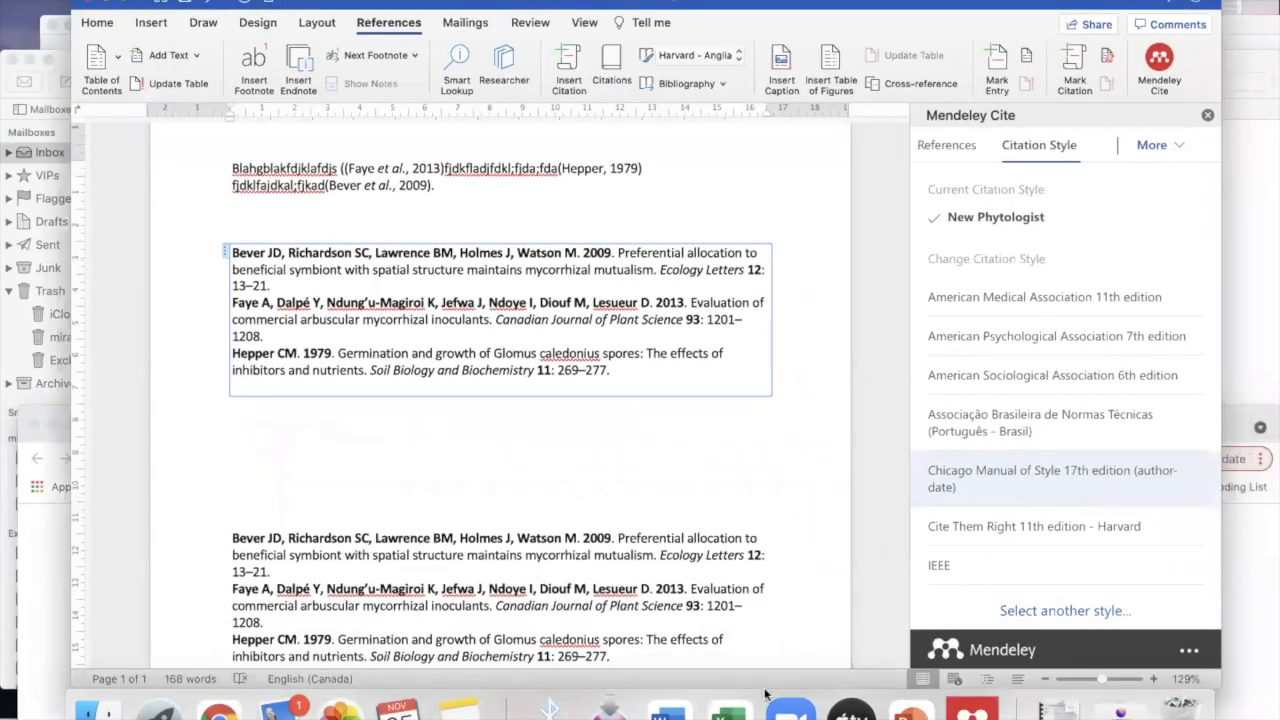
pyautogui.click(790, 710)
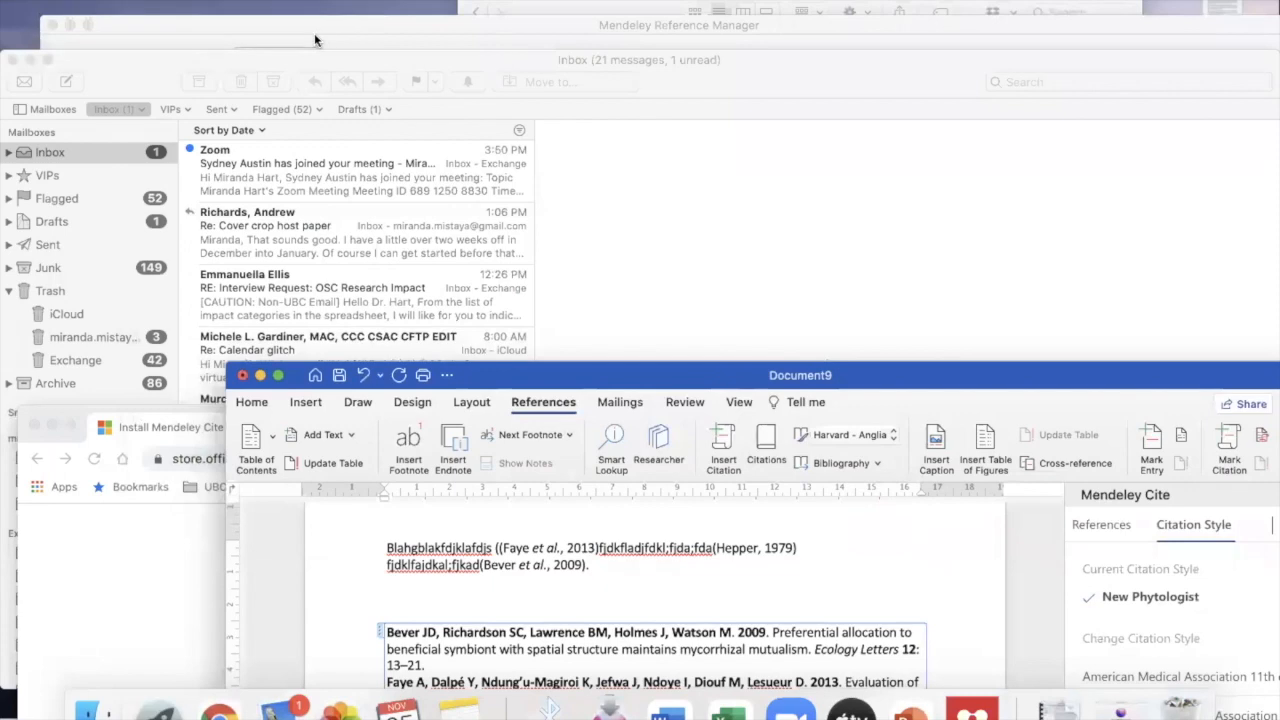
pyautogui.click(314, 33)
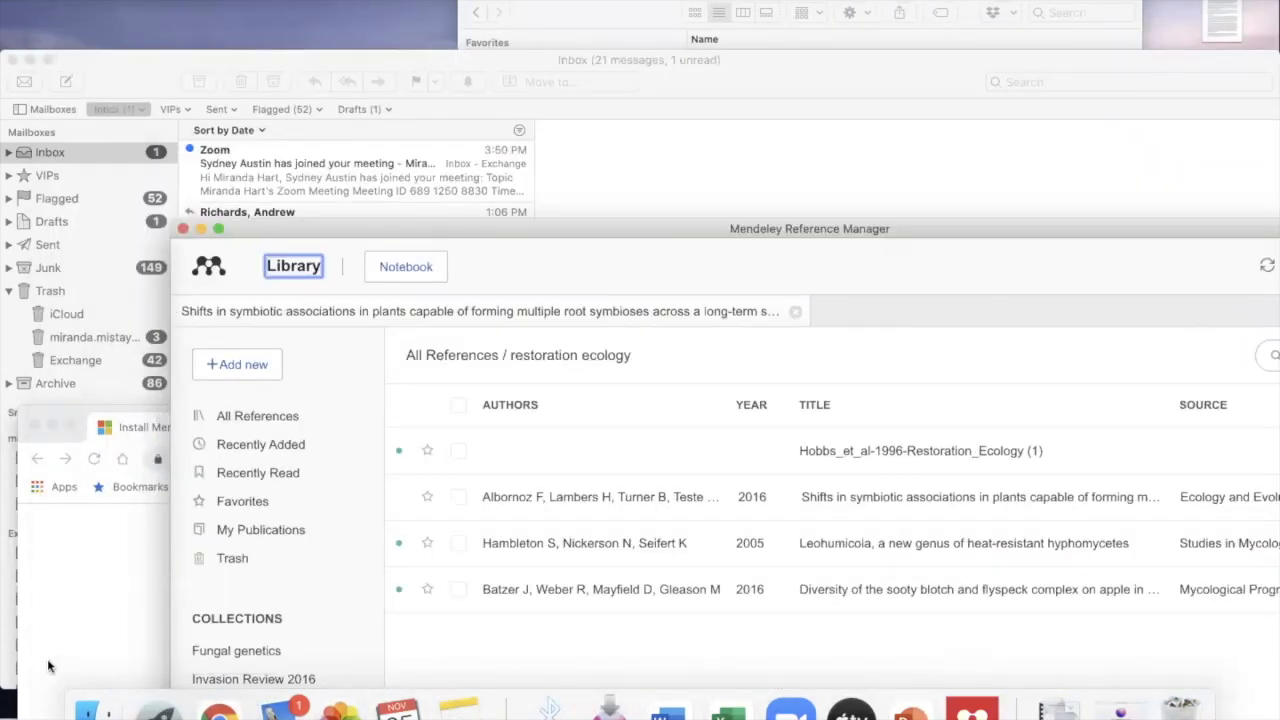
pyautogui.click(275, 1)
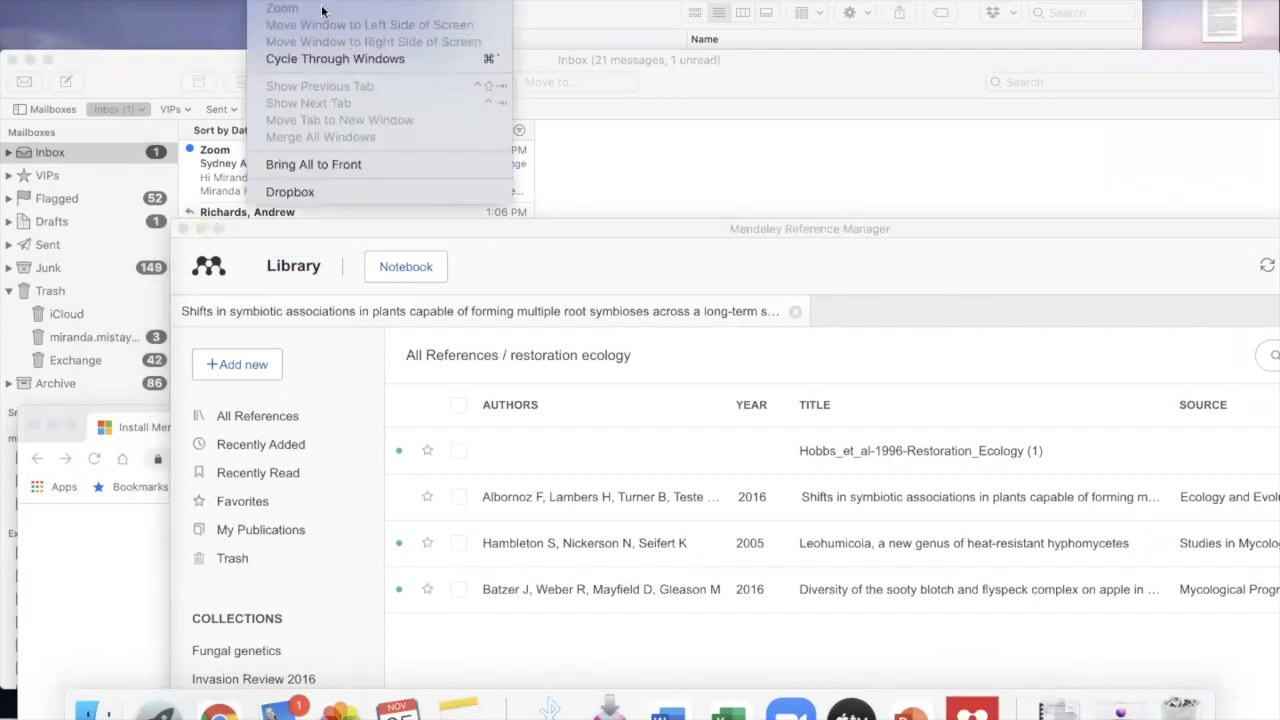
pyautogui.click(666, 131)
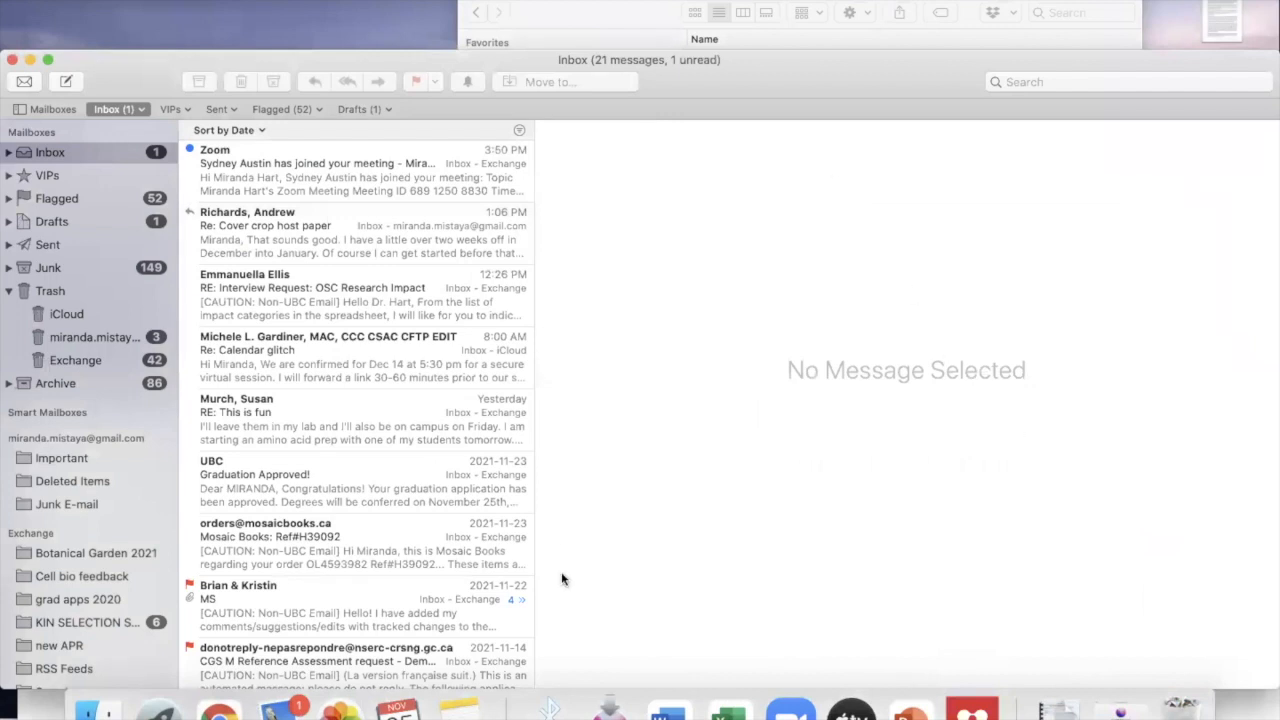
pyautogui.moveTo(415, 60); pyautogui.dragTo(415, 0)
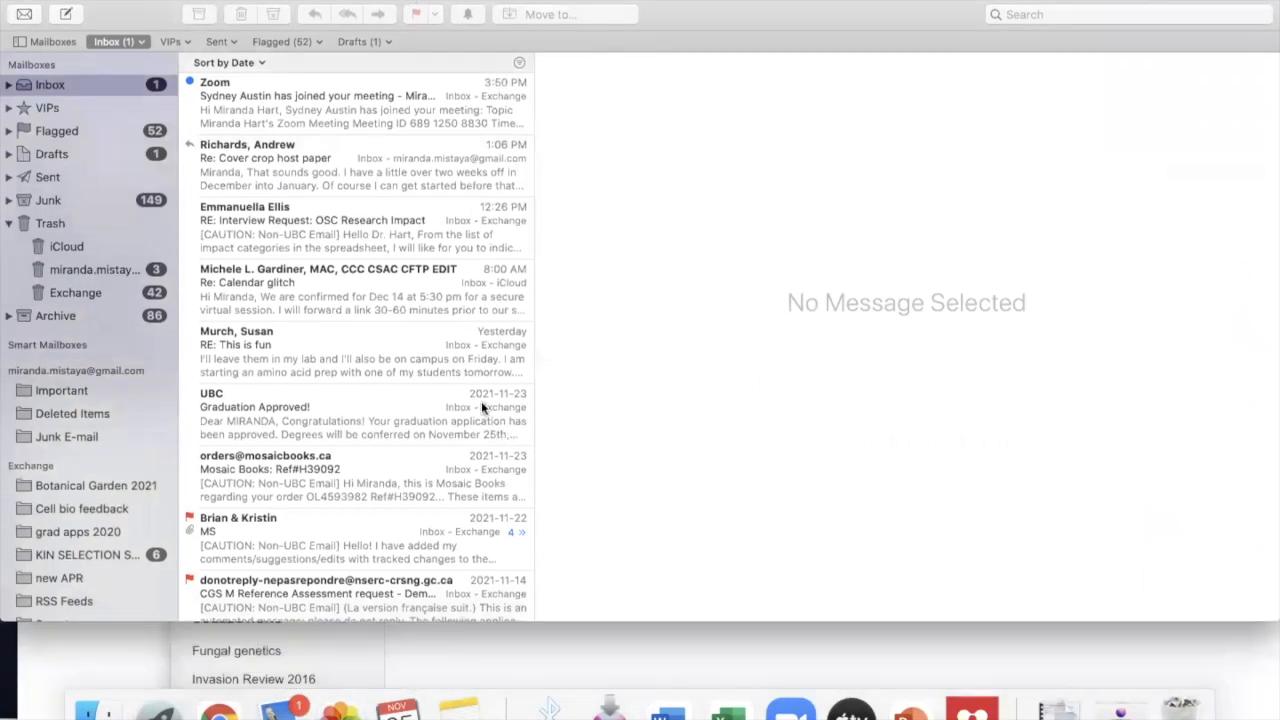